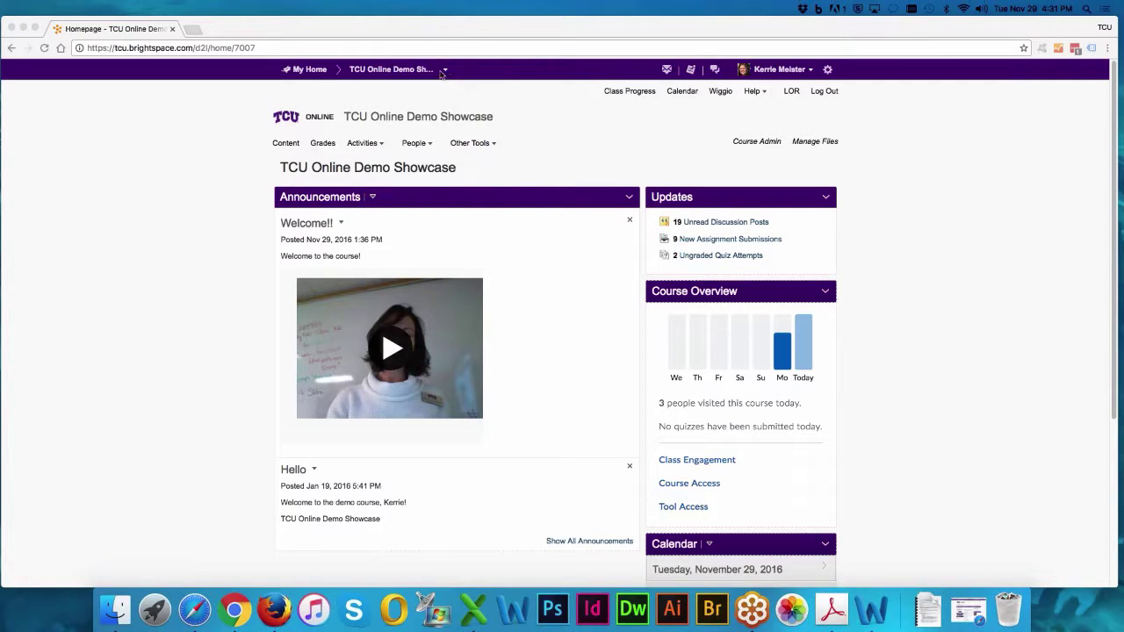
# Step: Open the homepage of the TCU Online Demo Showcase course
pyautogui.click(399, 72)
pyautogui.click(395, 69)
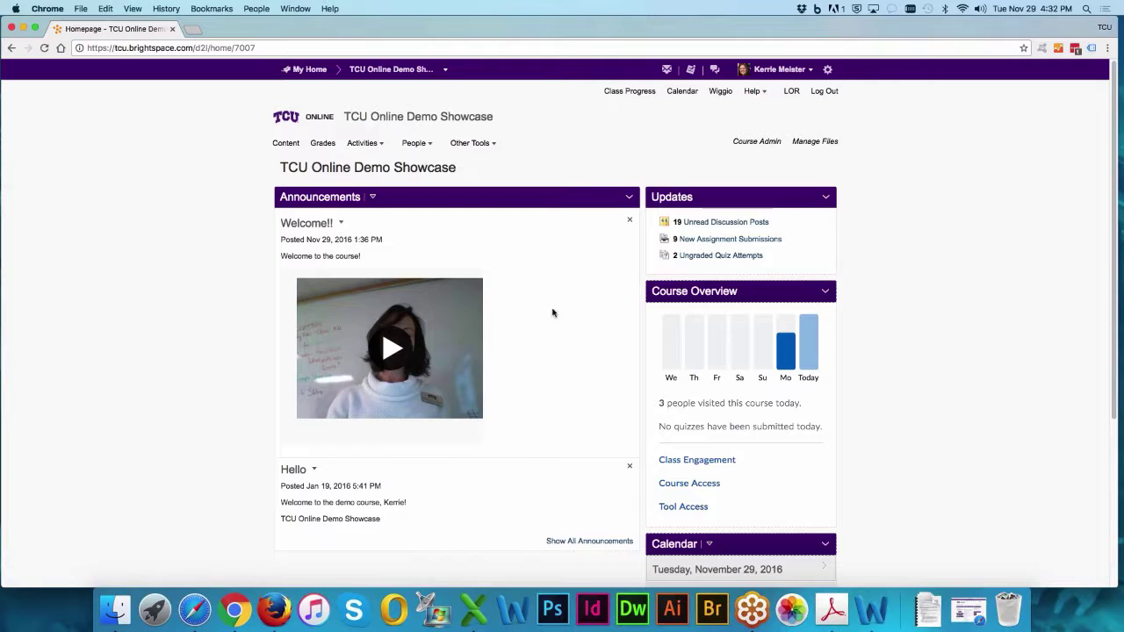
pyautogui.click(372, 198)
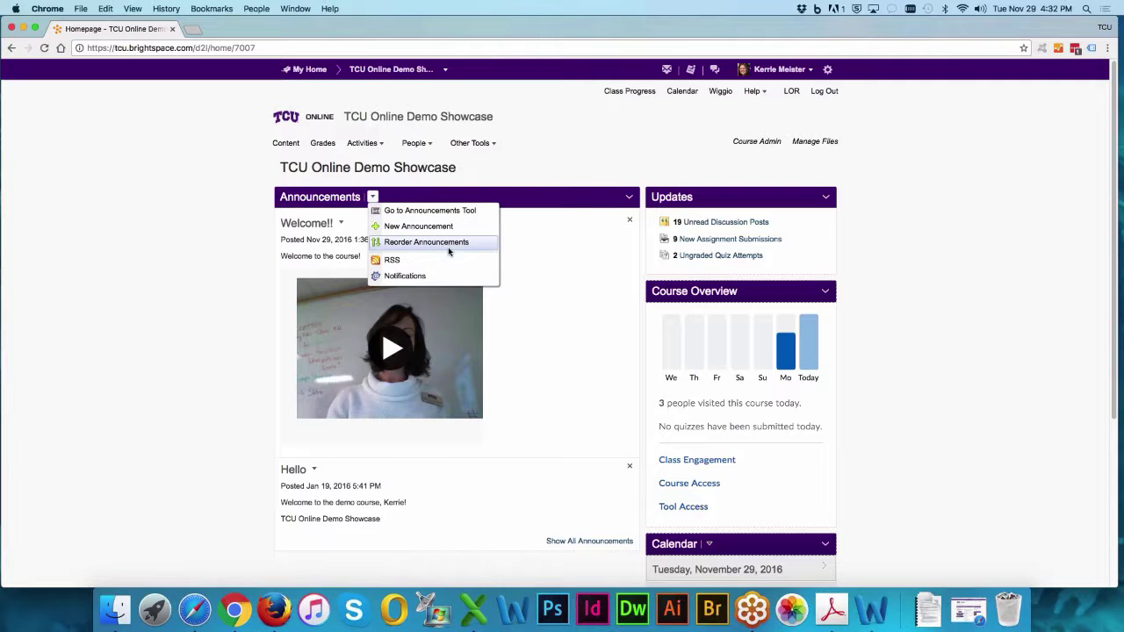
pyautogui.click(529, 185)
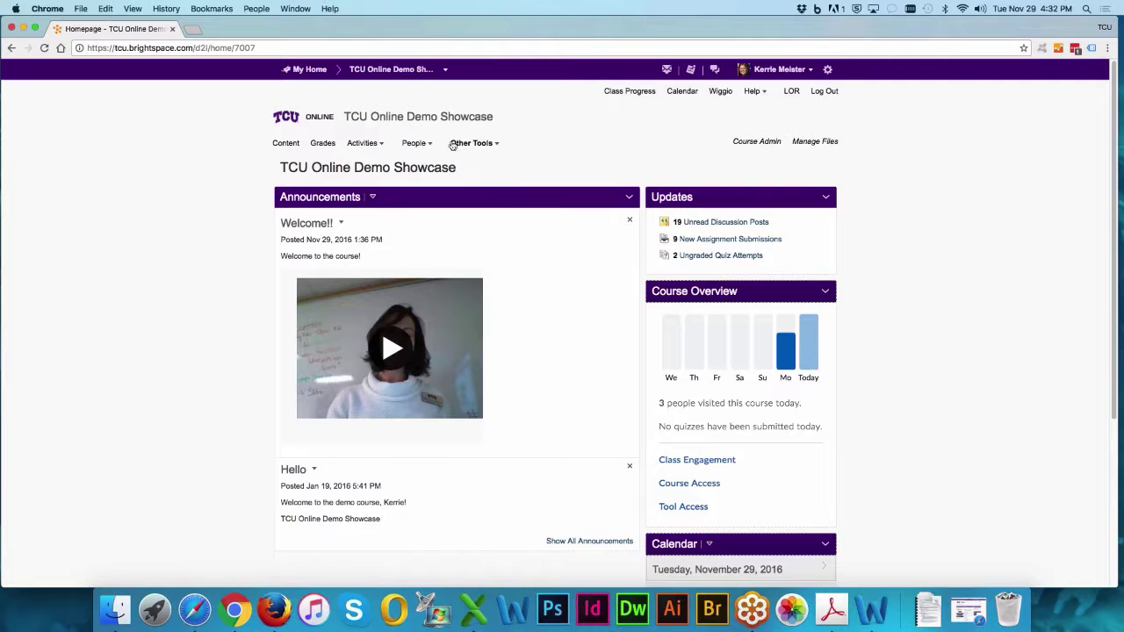
pyautogui.click(497, 145)
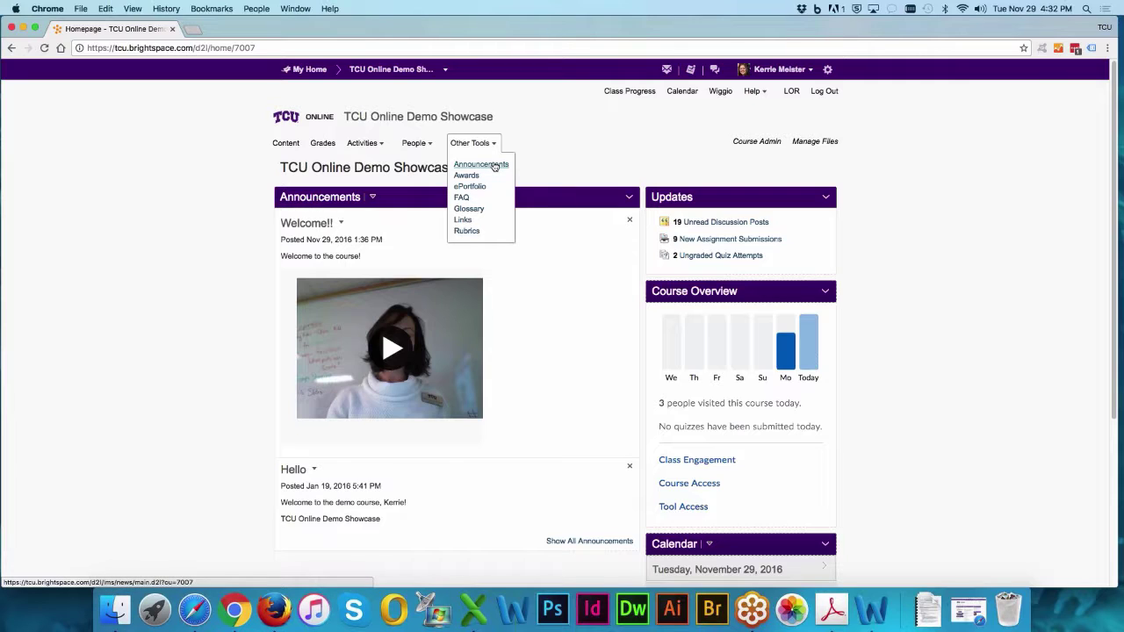
pyautogui.click(569, 162)
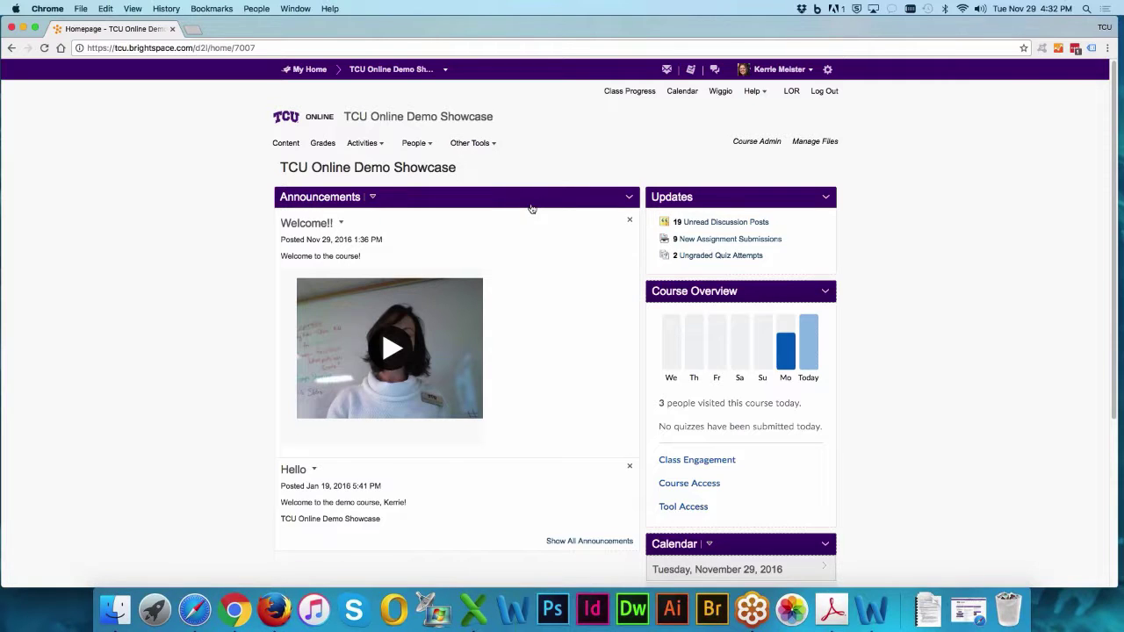
# Step: Create a new course announcement with the headline "Welcome to Class!"
pyautogui.click(373, 198)
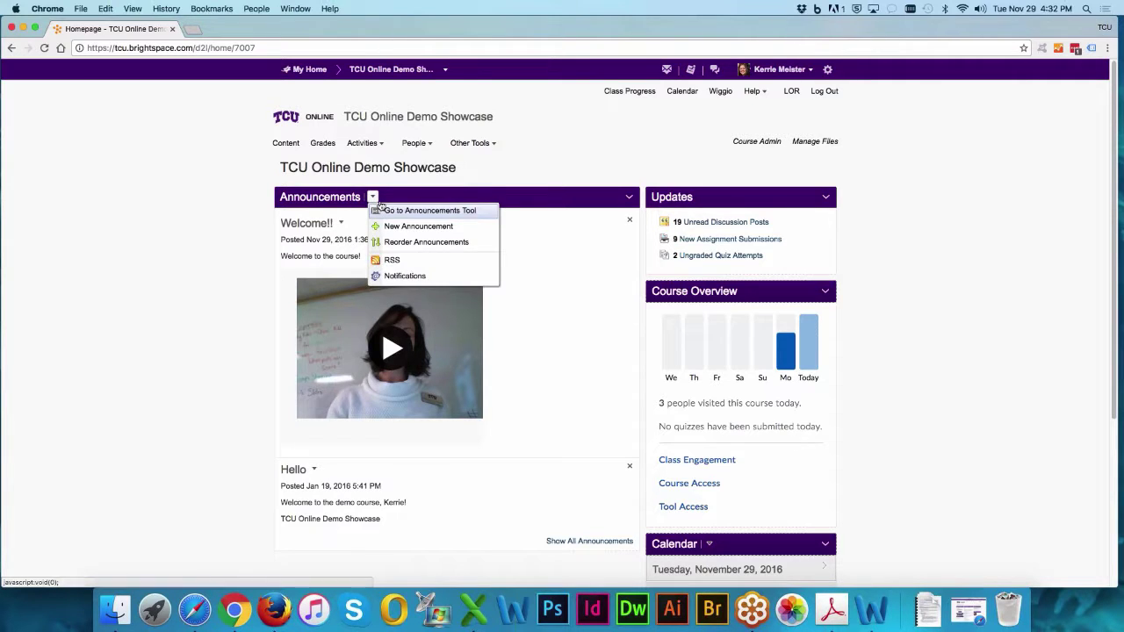
pyautogui.click(420, 226)
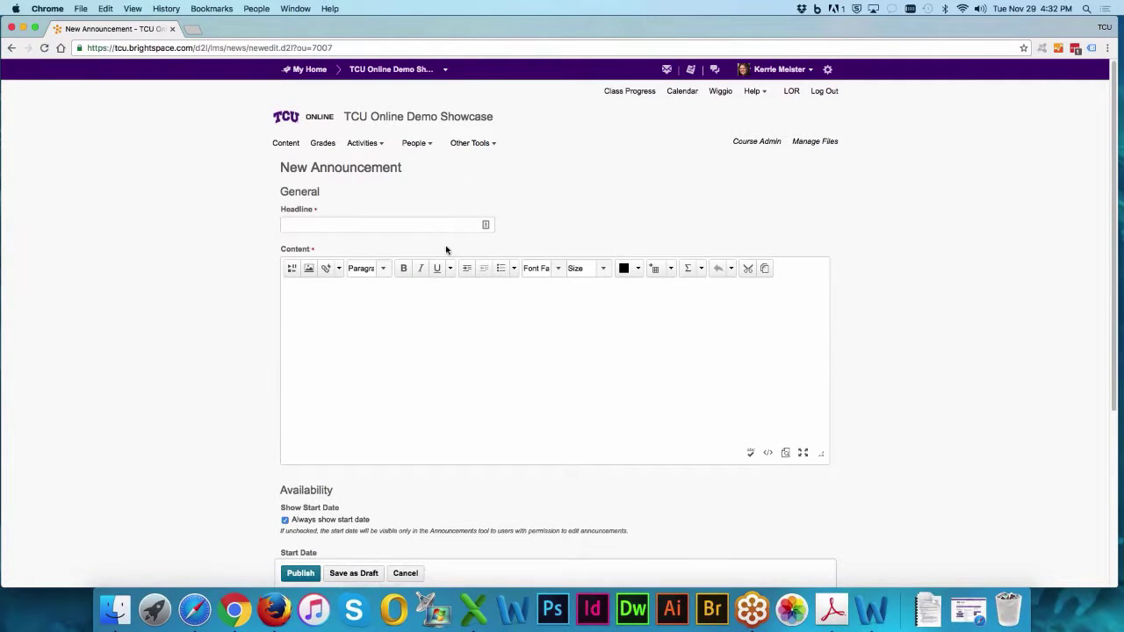
pyautogui.click(376, 227)
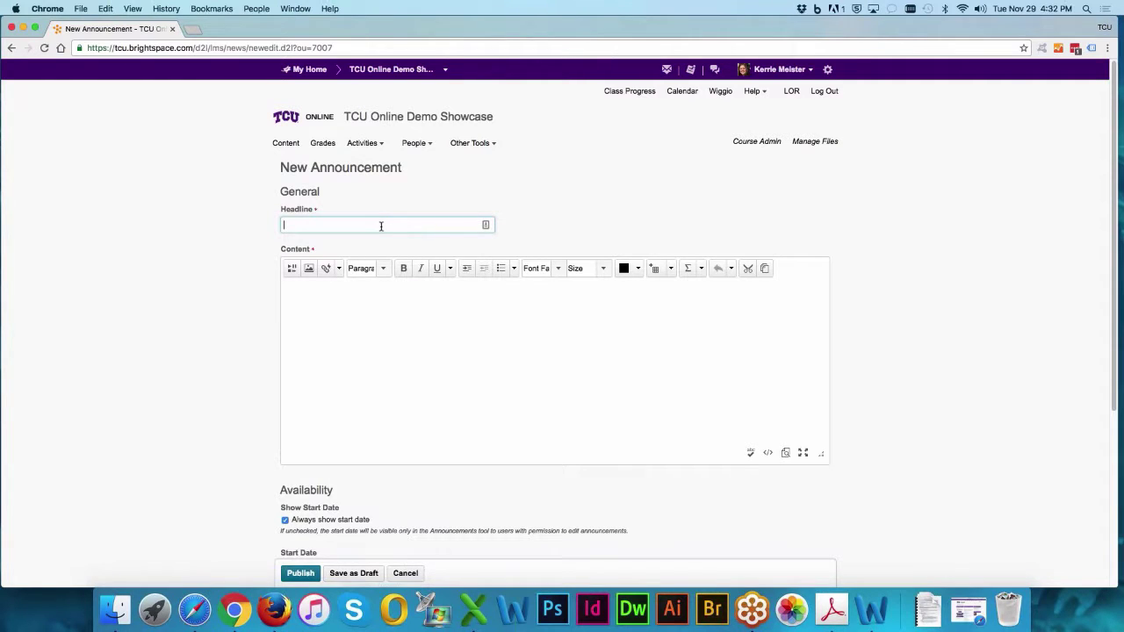
pyautogui.write('Welcome to C')
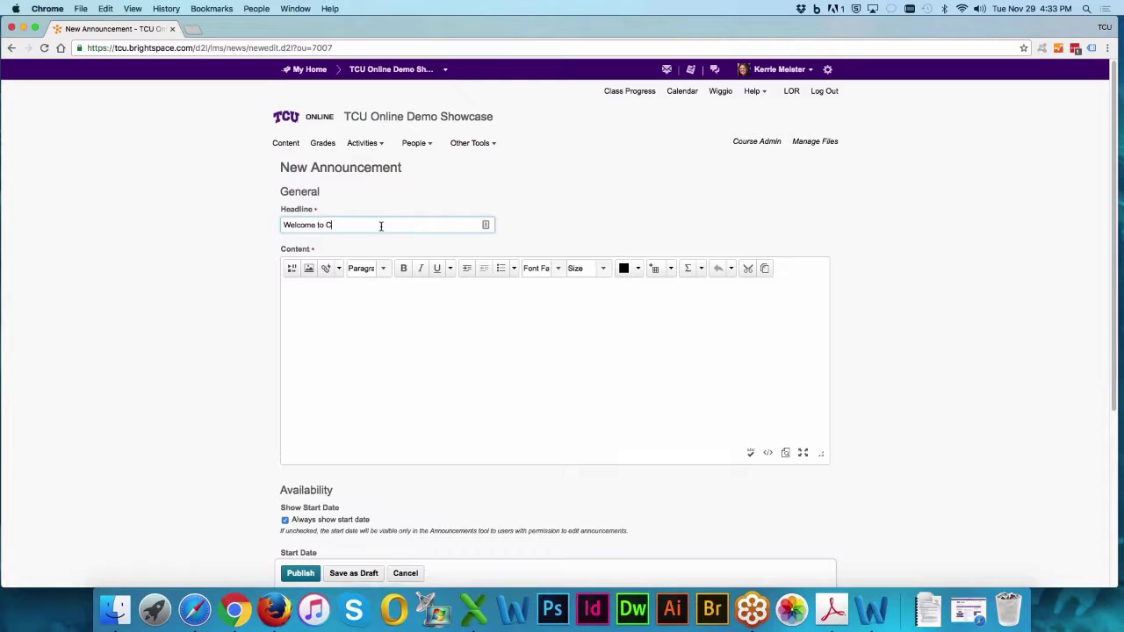
pyautogui.write('lass!')
# Step: Write the announcement content "This is what you need to know for Day 1. Go to jklasjdlkfjsalkjdklfjaklsdjflks." and start a new line
pyautogui.click(378, 332)
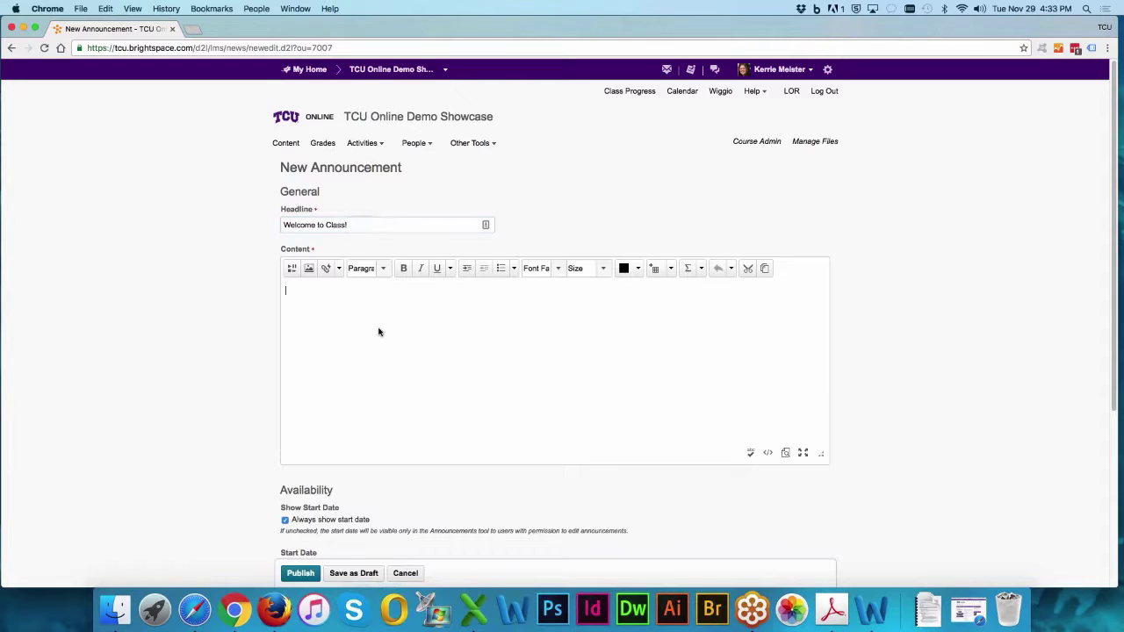
pyautogui.write('This is what you need to know for Day 1.  Go t')
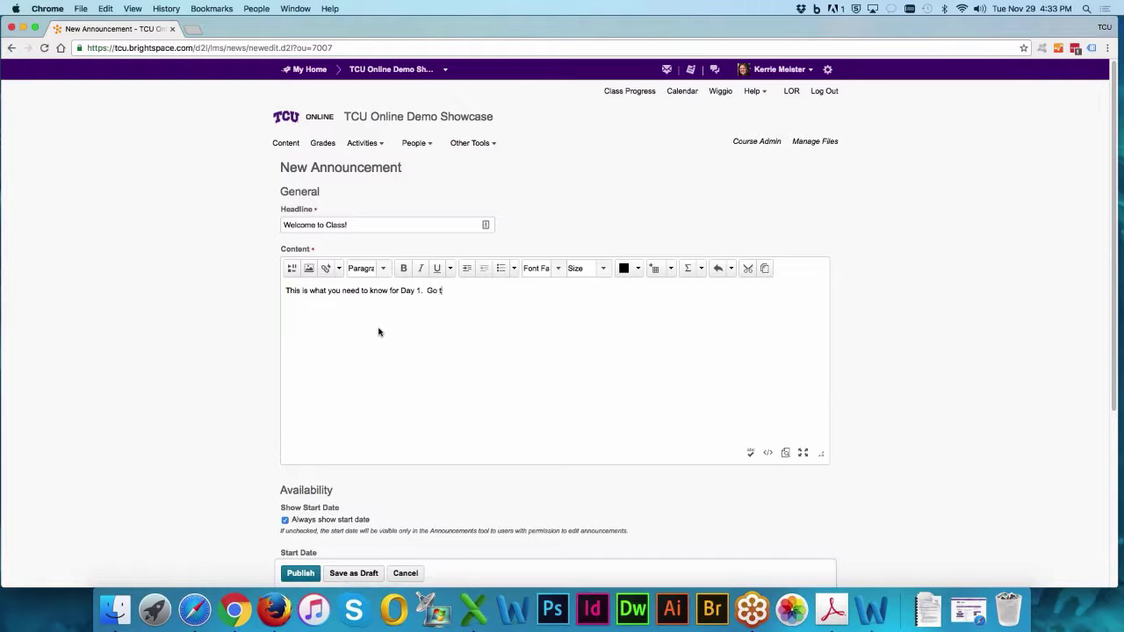
pyautogui.write('o jklasjdlkfjsalkjdklfjaklsdjflks.')
pyautogui.press('Return')
# Step: Set the font size of the announcement's sentence to 4 (14pt) and deselect the text
pyautogui.moveTo(561, 289); pyautogui.dragTo(276, 280)
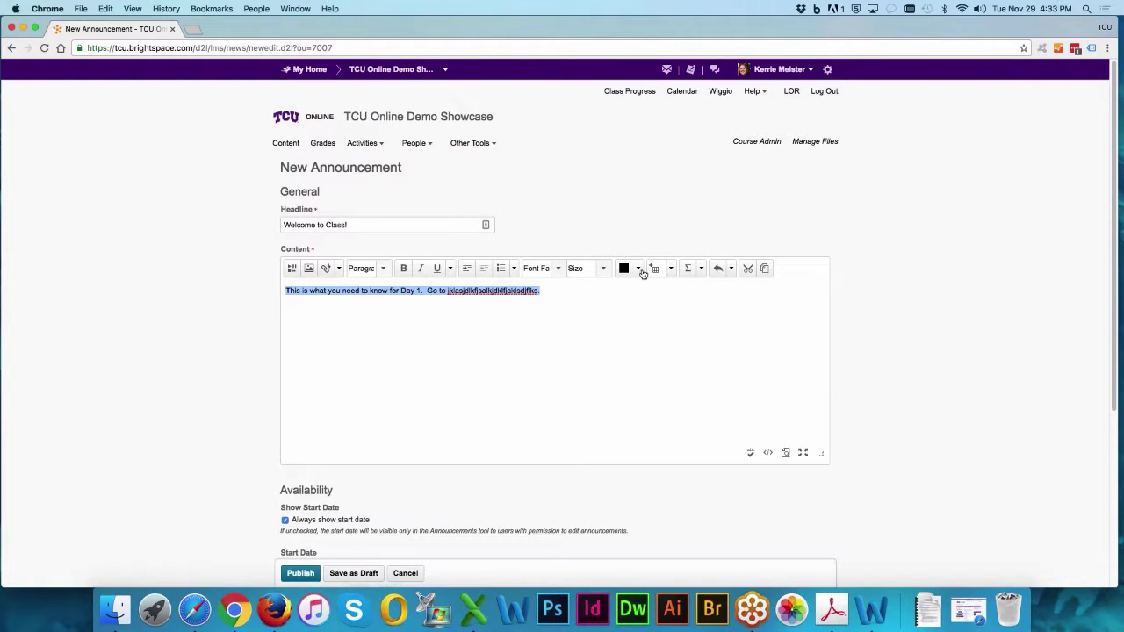
pyautogui.click(605, 270)
pyautogui.click(583, 312)
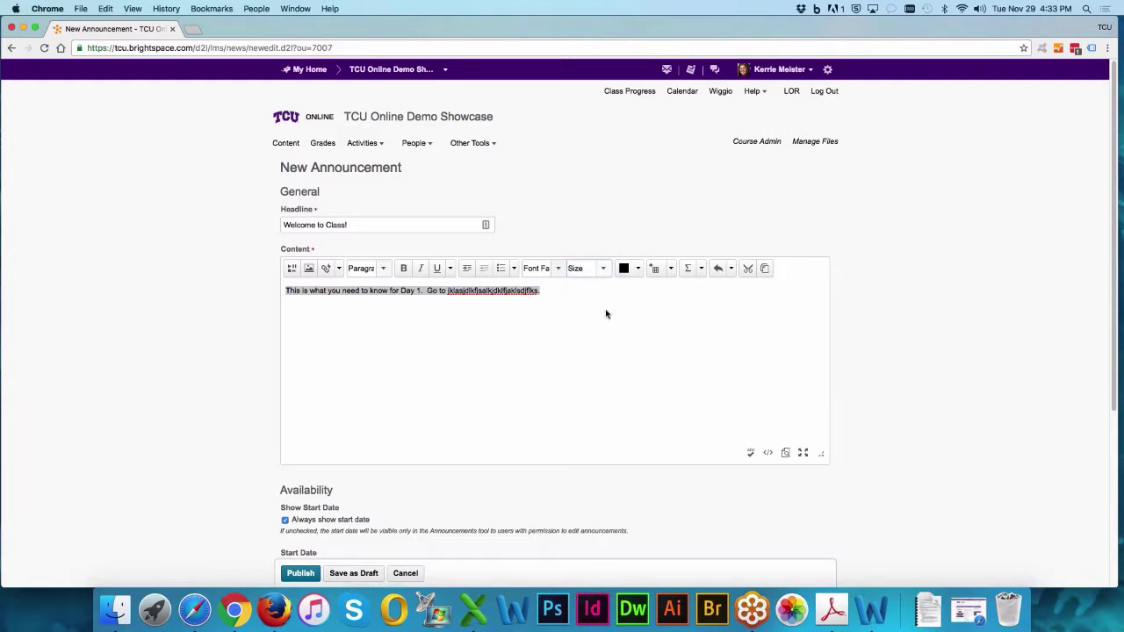
pyautogui.click(667, 301)
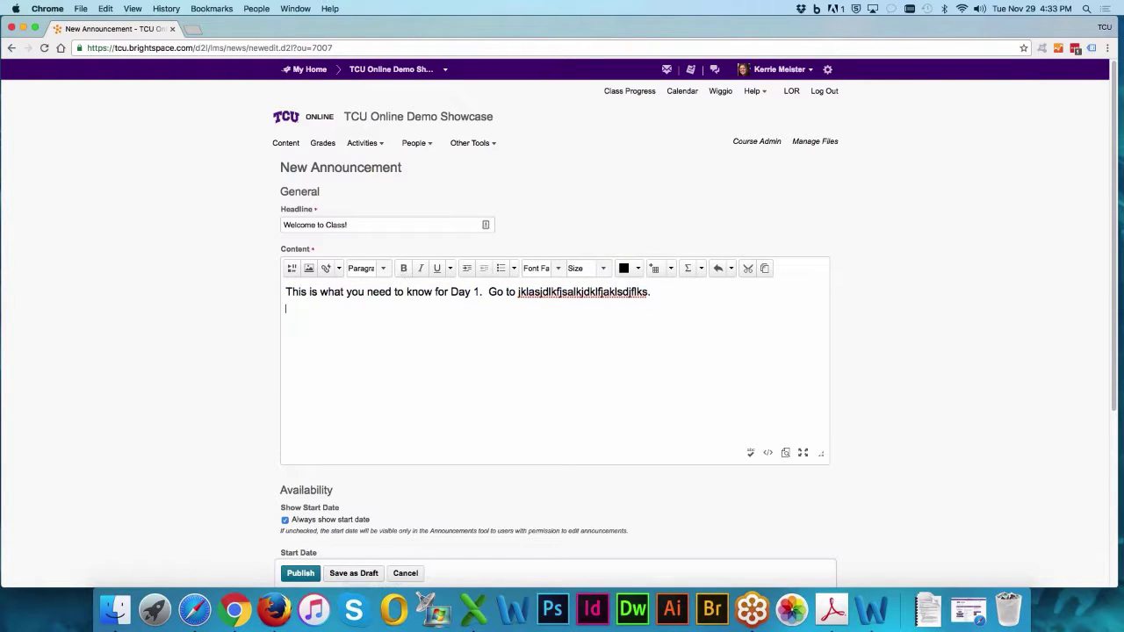
pyautogui.click(379, 268)
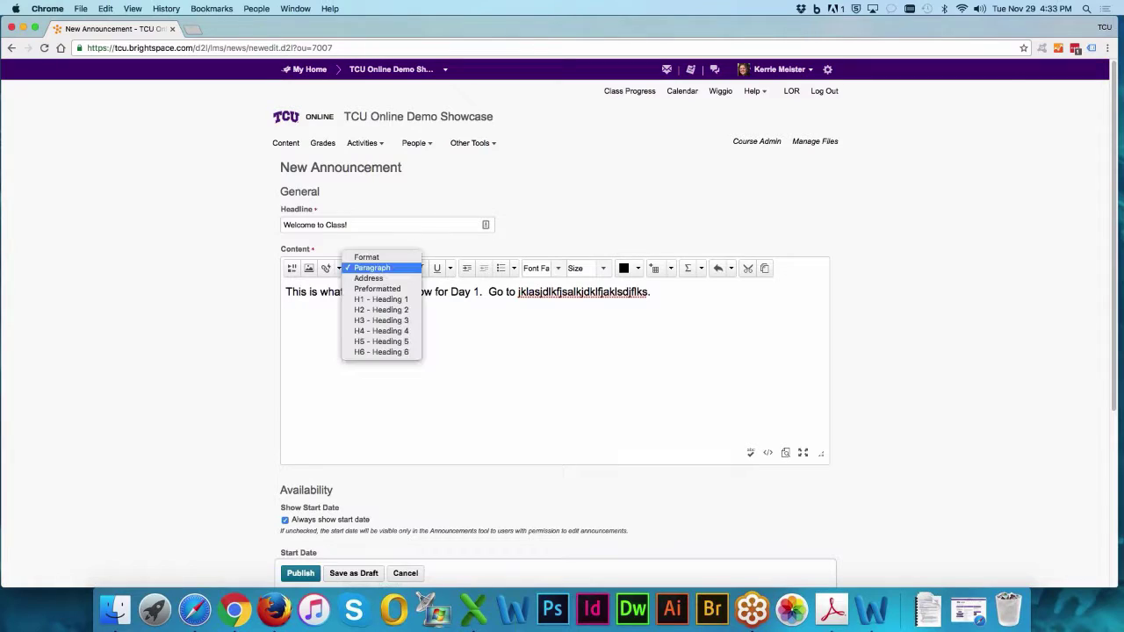
pyautogui.click(593, 232)
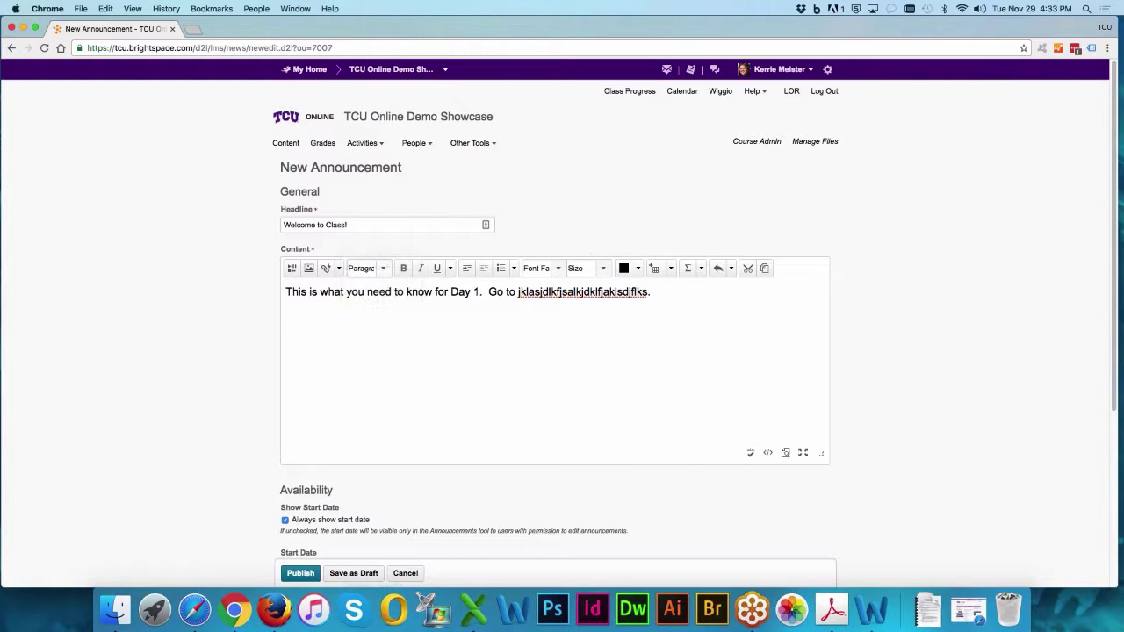
pyautogui.click(325, 268)
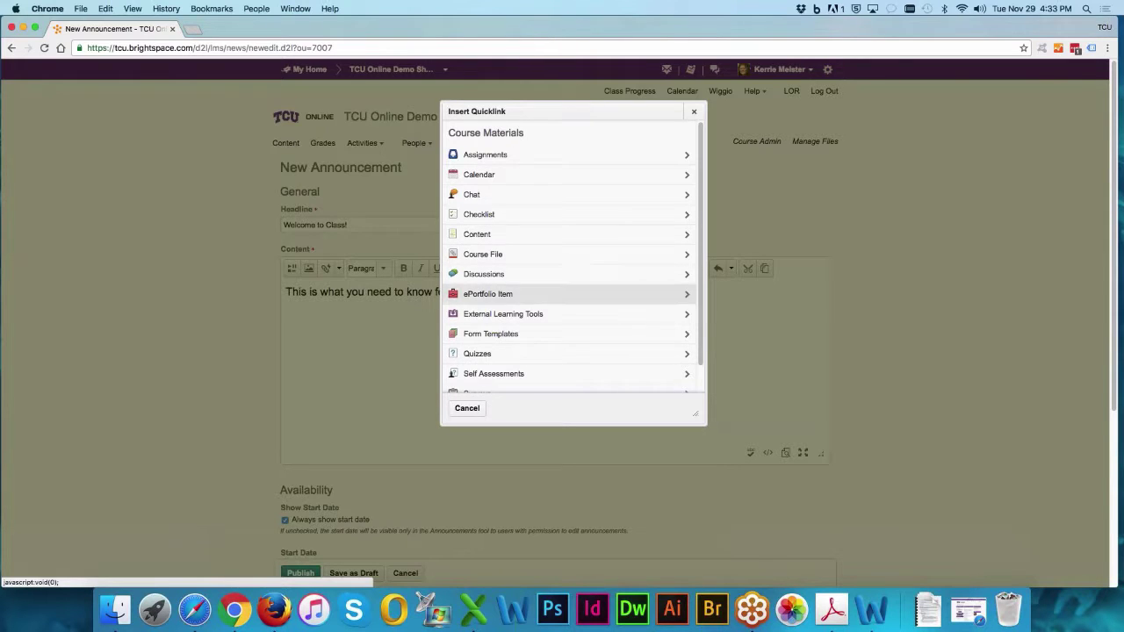
pyautogui.click(467, 408)
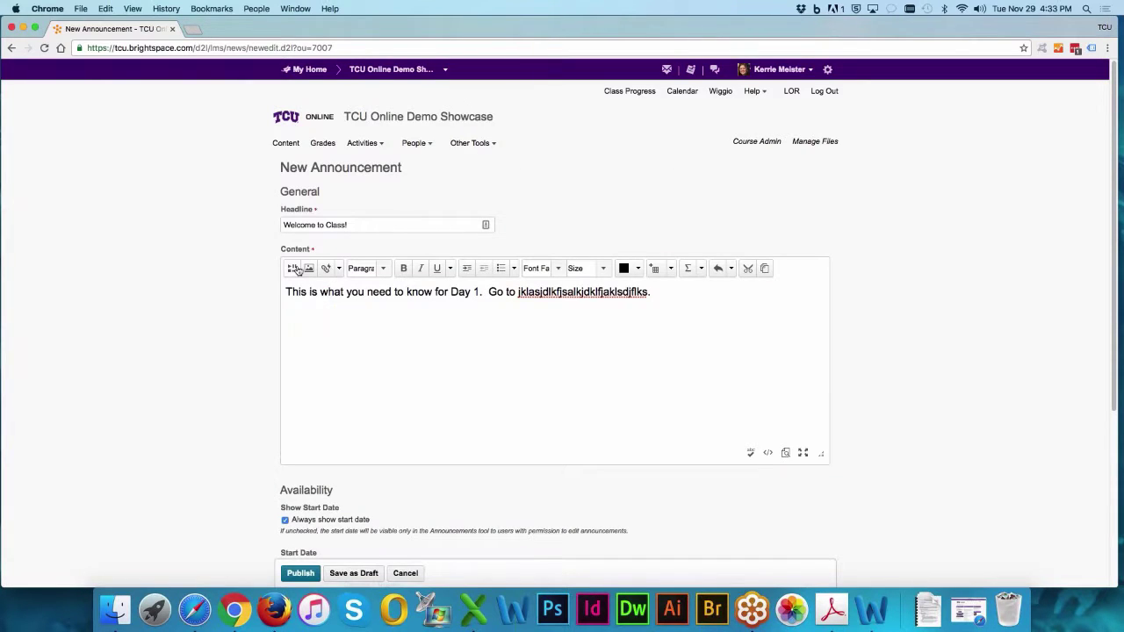
# Step: Record a short webcam Video Note for the announcement content and continue to its details
pyautogui.click(293, 269)
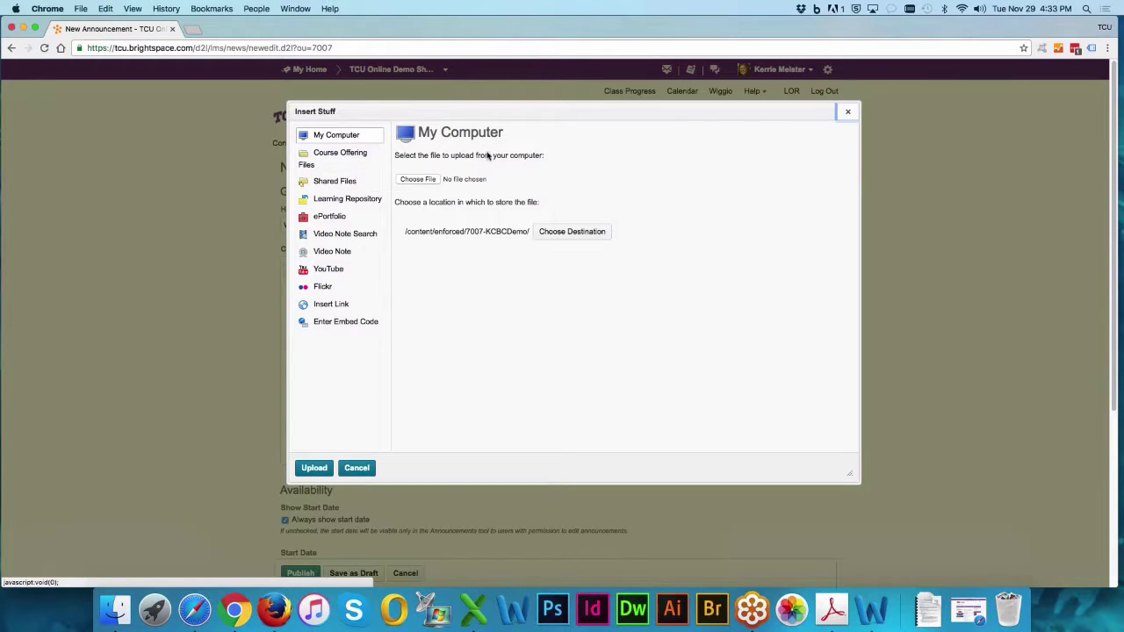
pyautogui.click(332, 253)
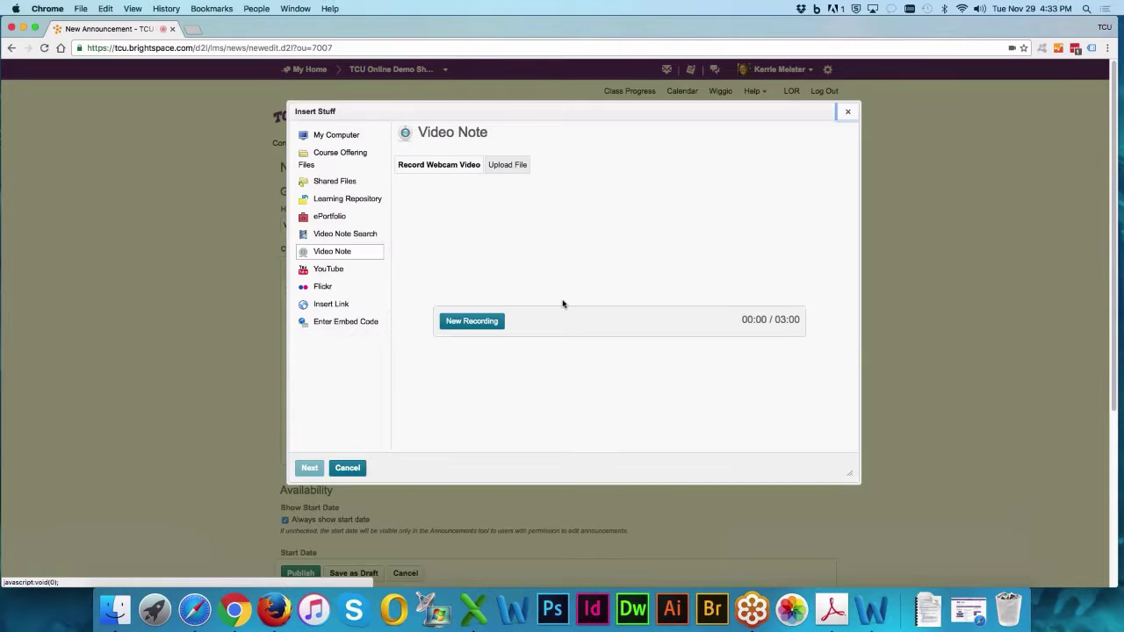
pyautogui.click(490, 322)
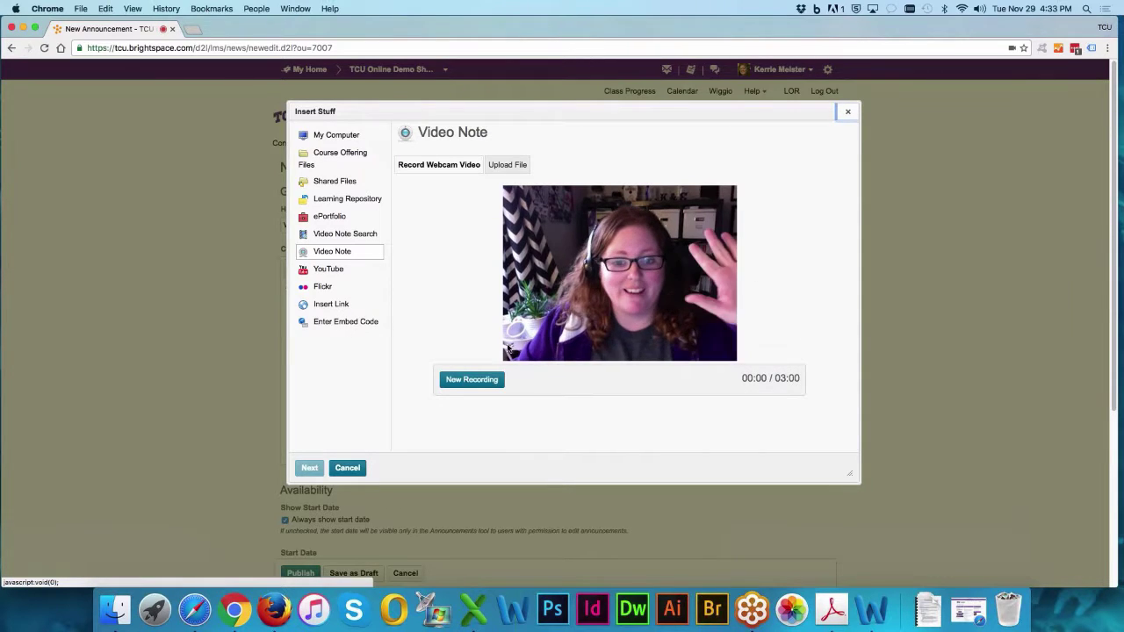
pyautogui.click(484, 379)
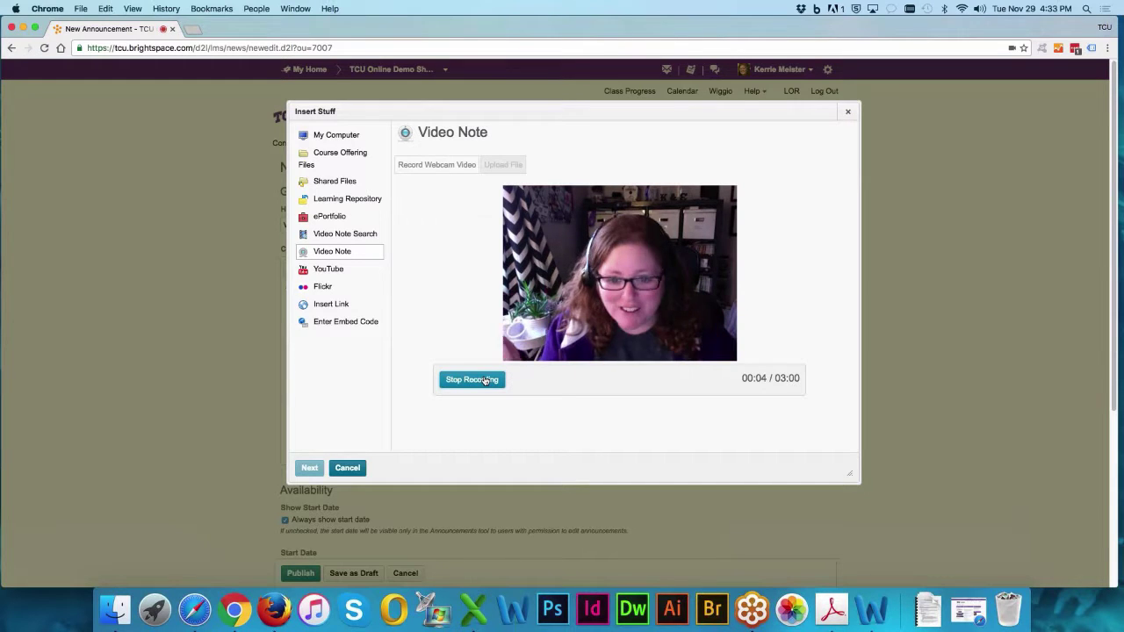
pyautogui.click(487, 380)
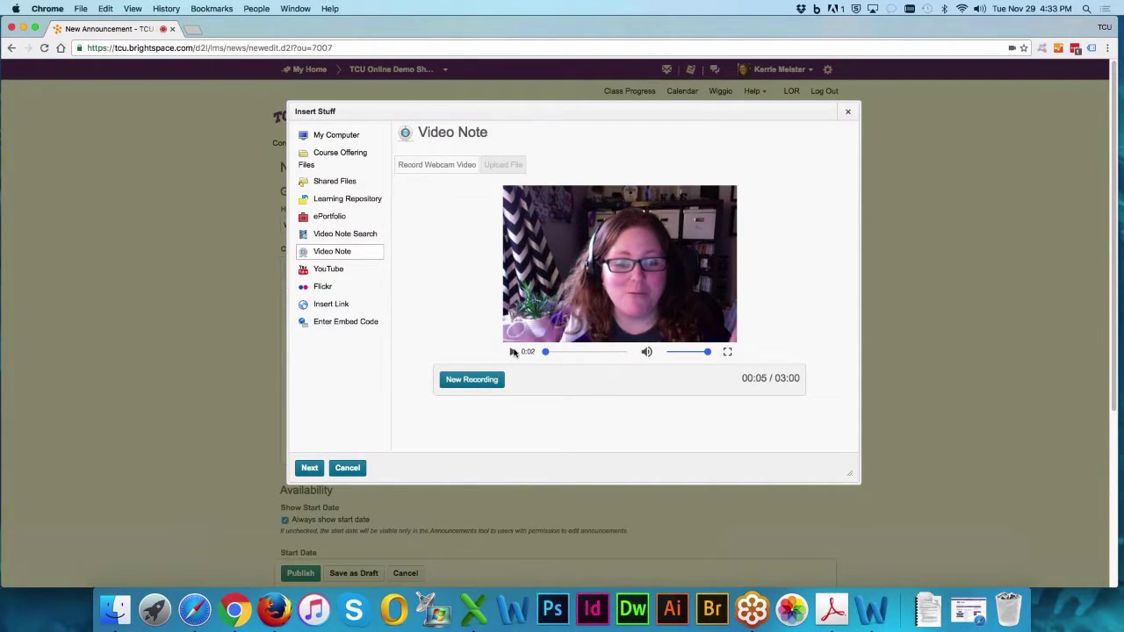
pyautogui.click(309, 469)
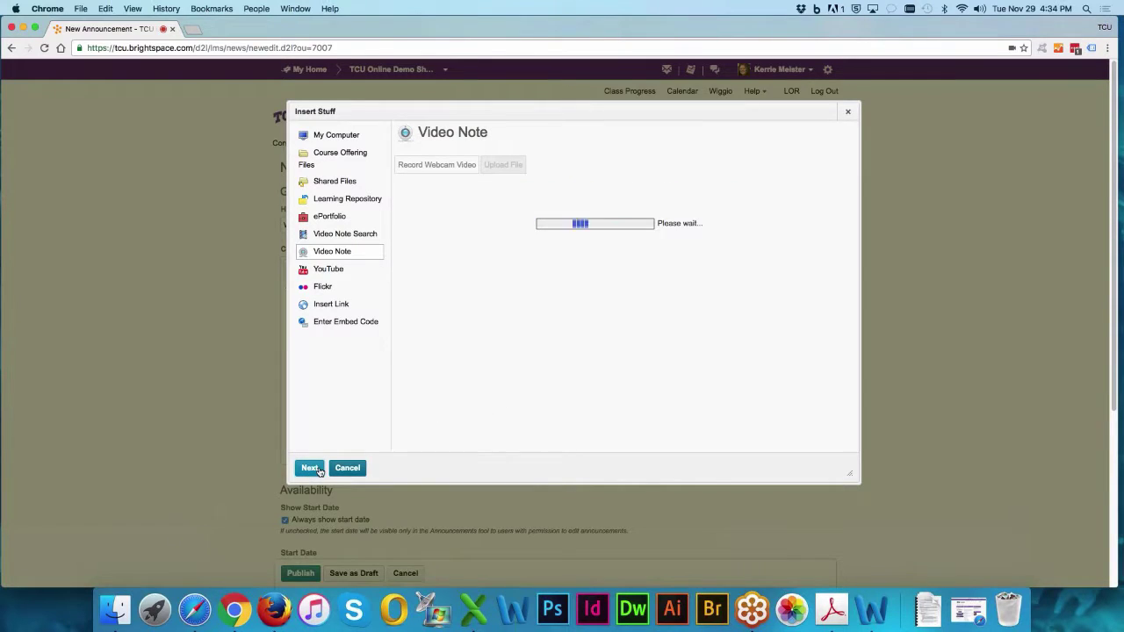
# Step: Title the video note "Welcome video", describe it as "This is my welcome video.", and insert it into the announcement
pyautogui.write('Welc')
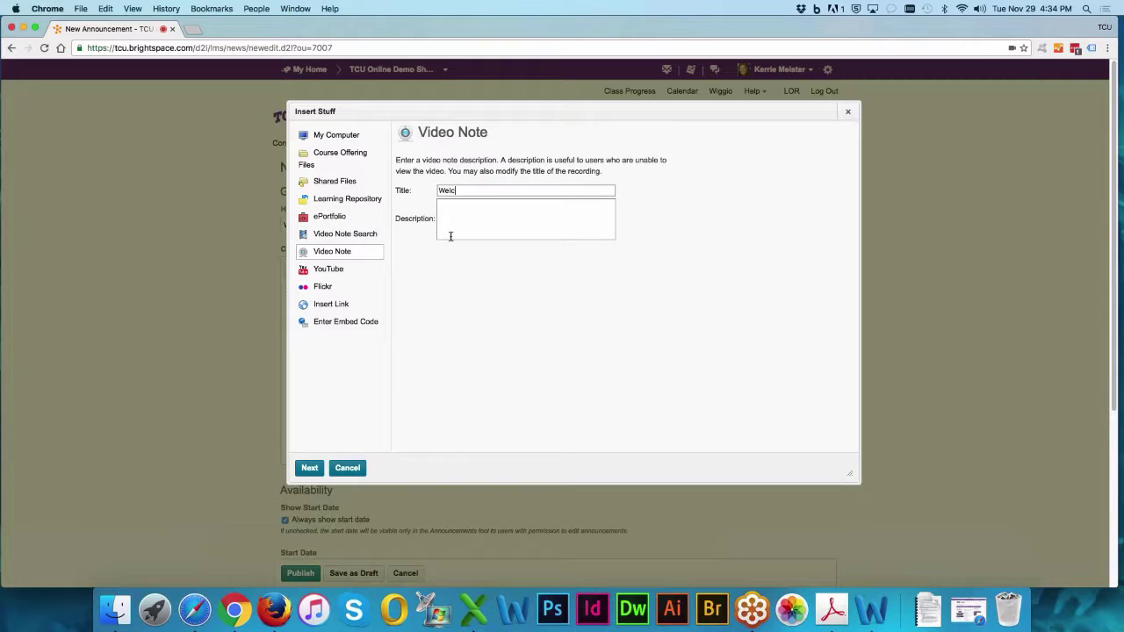
pyautogui.write('ome video')
pyautogui.click(454, 228)
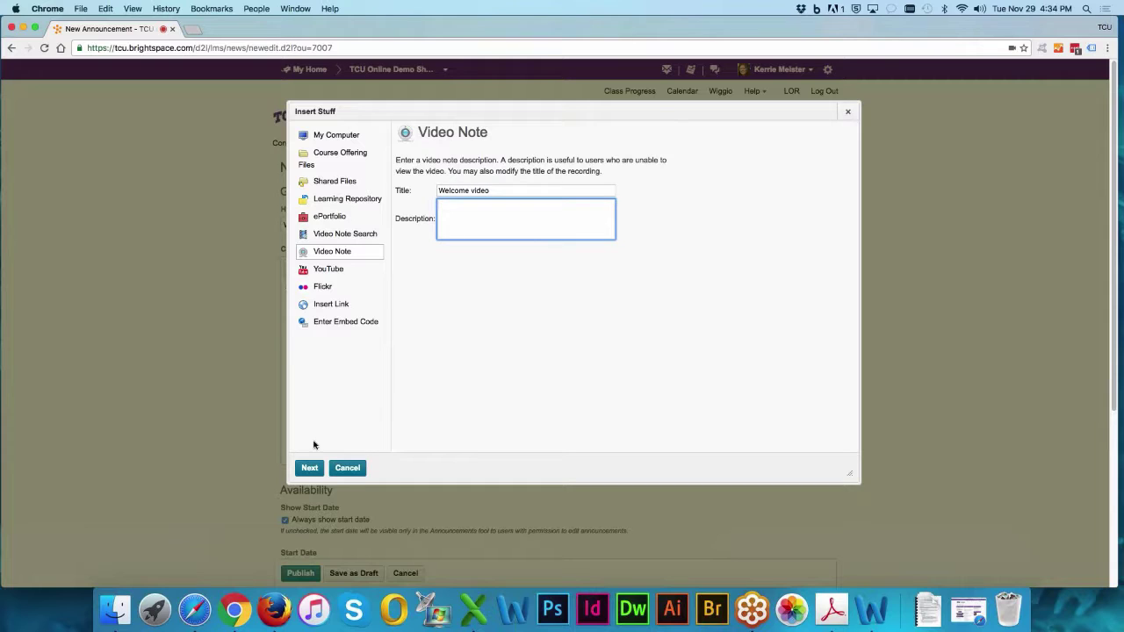
pyautogui.click(309, 467)
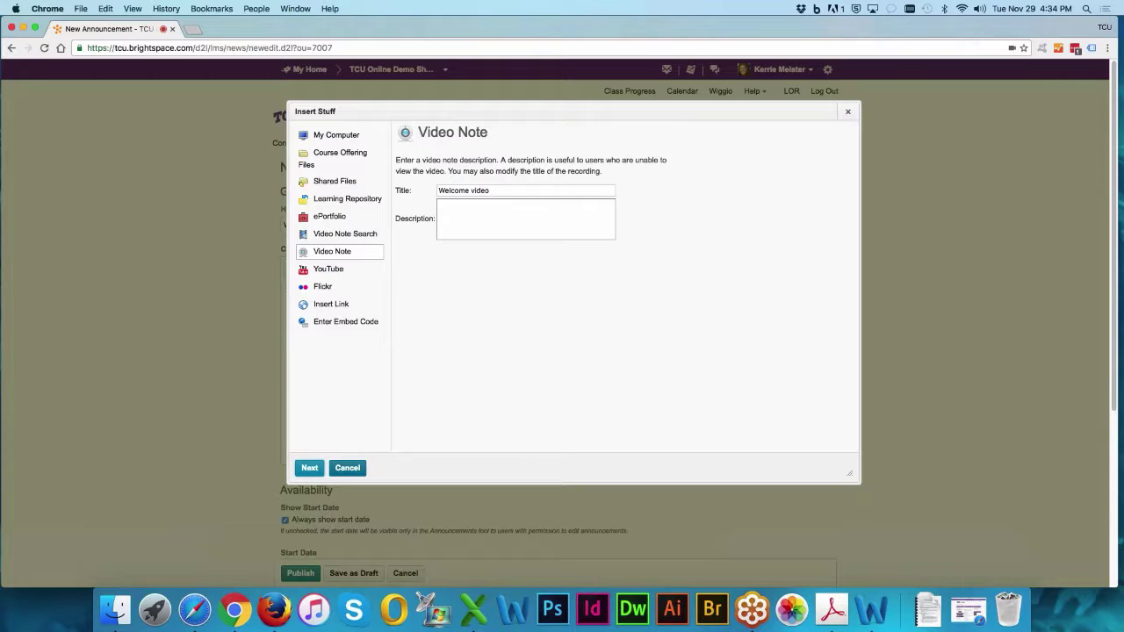
pyautogui.click(530, 220)
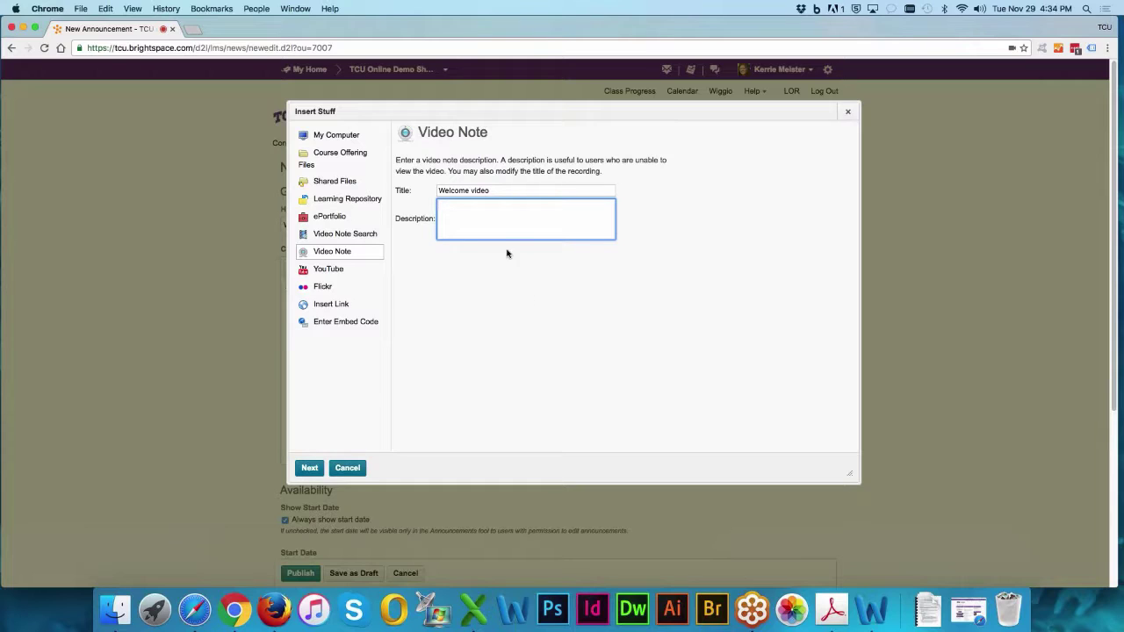
pyautogui.write('This is my welcome video.')
pyautogui.click(309, 467)
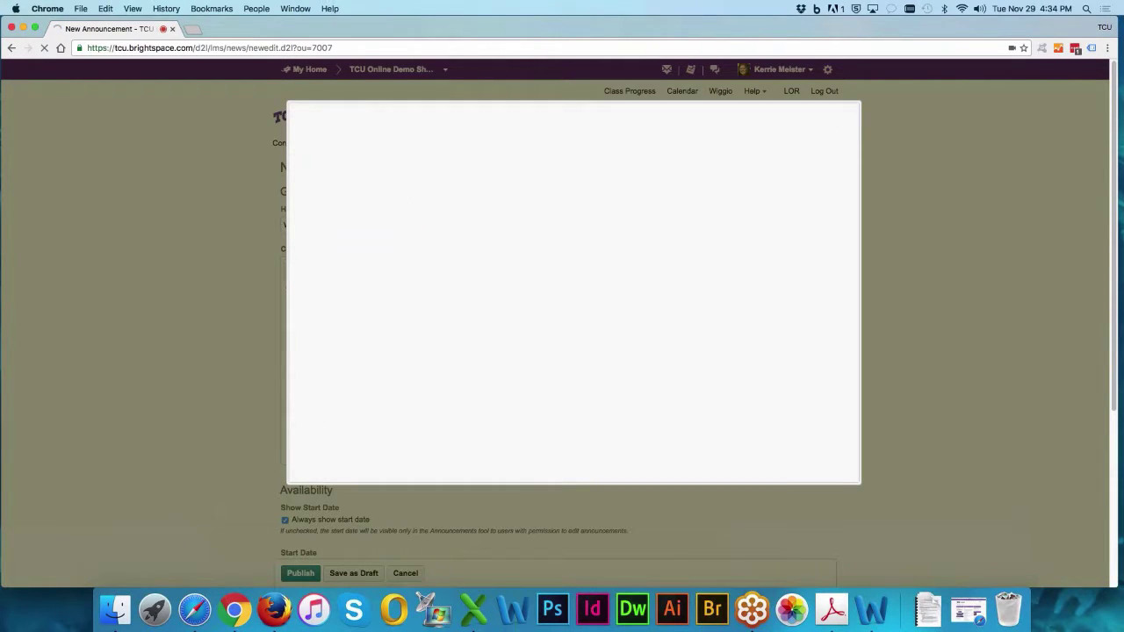
pyautogui.click(309, 467)
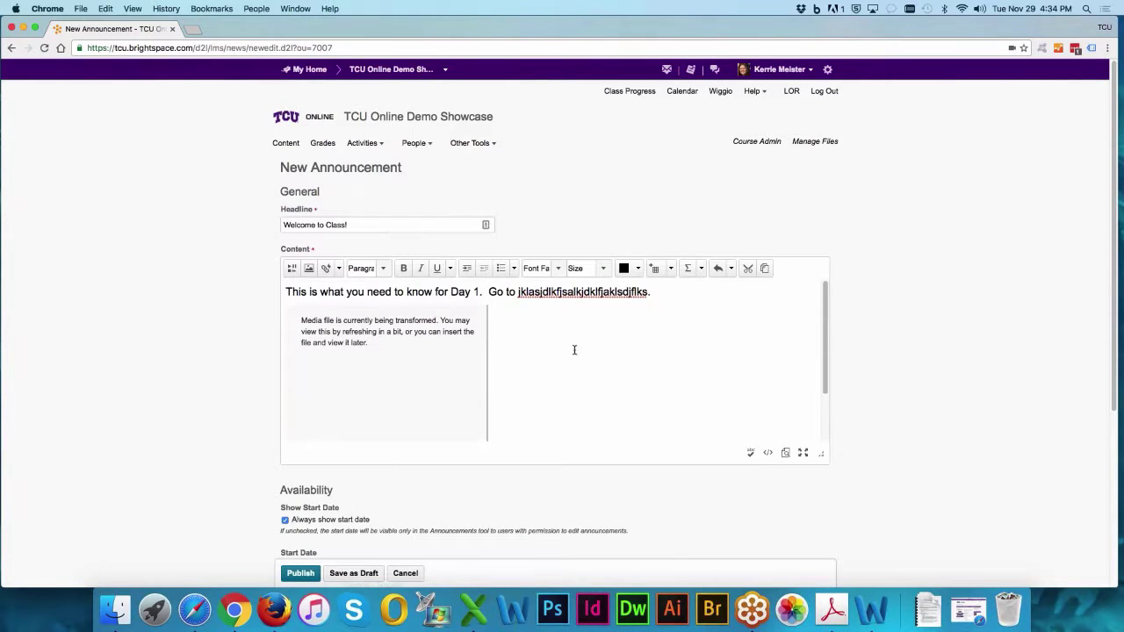
pyautogui.click(367, 291)
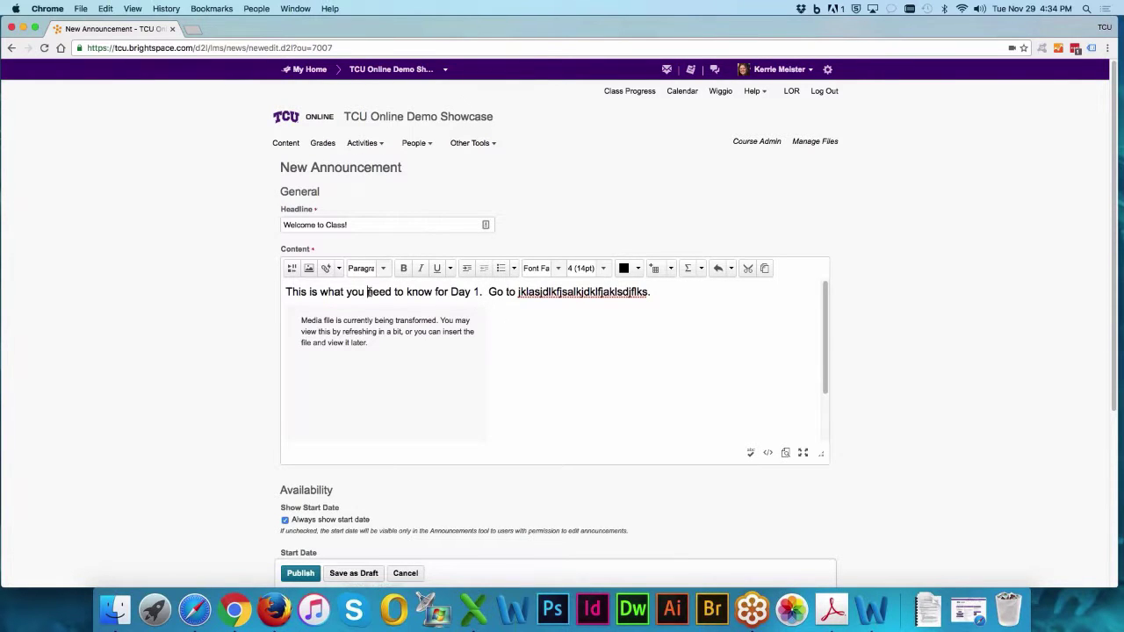
pyautogui.click(424, 373)
# Step: Keep the announcement's start date as it is and enable removing the announcement based on its end date
pyautogui.scroll(-2, 556, 387)
pyautogui.scroll(2, 556, 386)
pyautogui.scroll(-3, 900, 401)
pyautogui.scroll(-3, 894, 403)
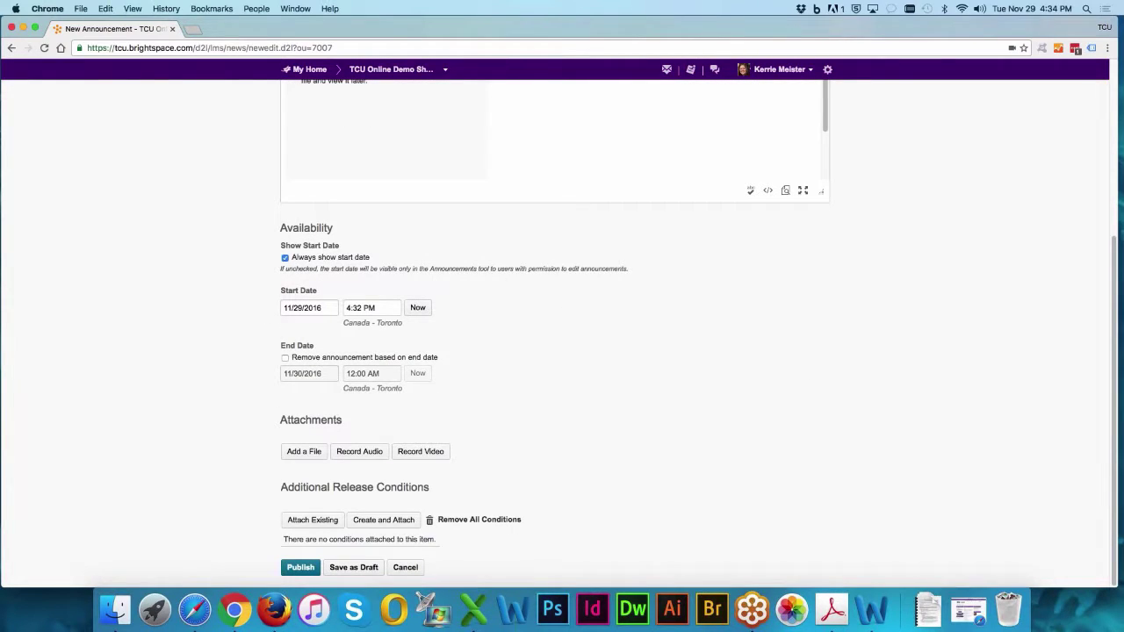
pyautogui.click(326, 308)
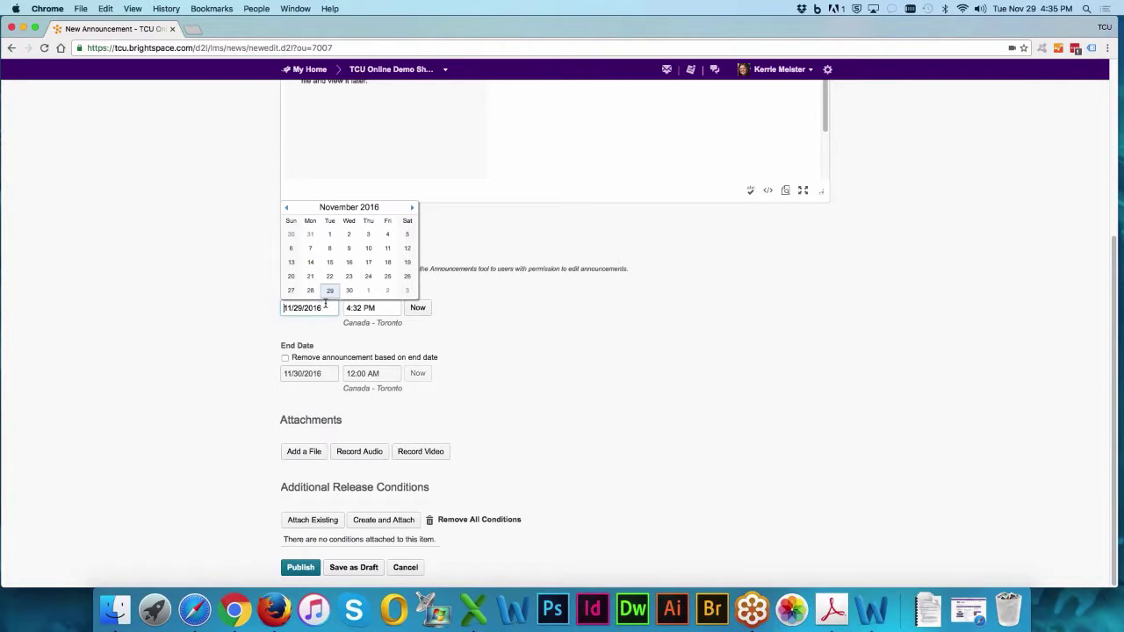
pyautogui.click(596, 359)
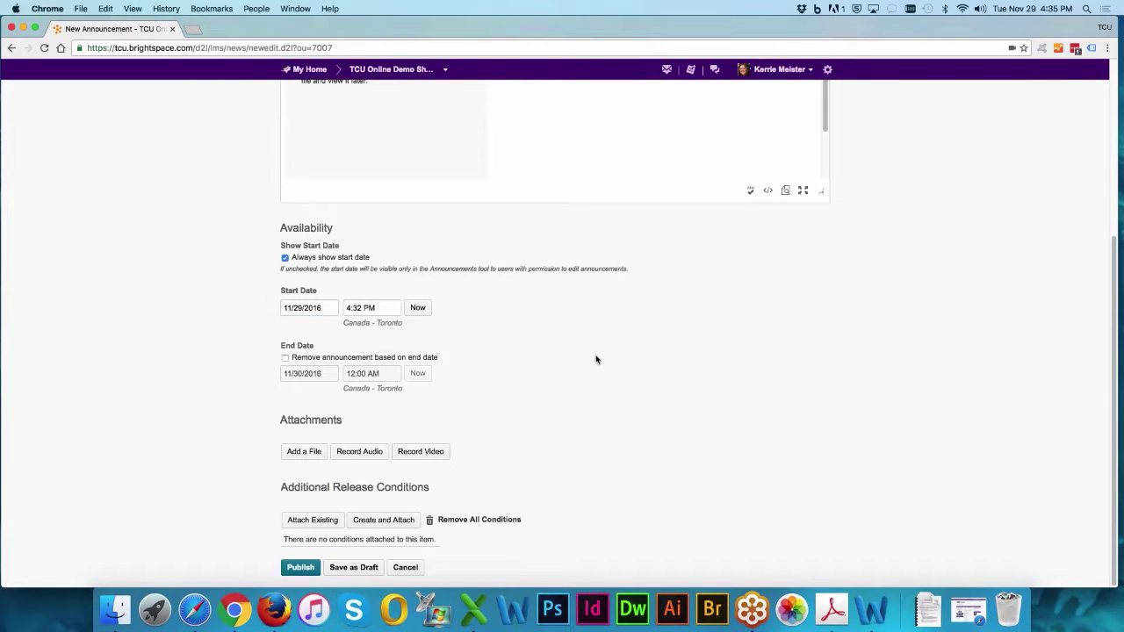
pyautogui.click(285, 358)
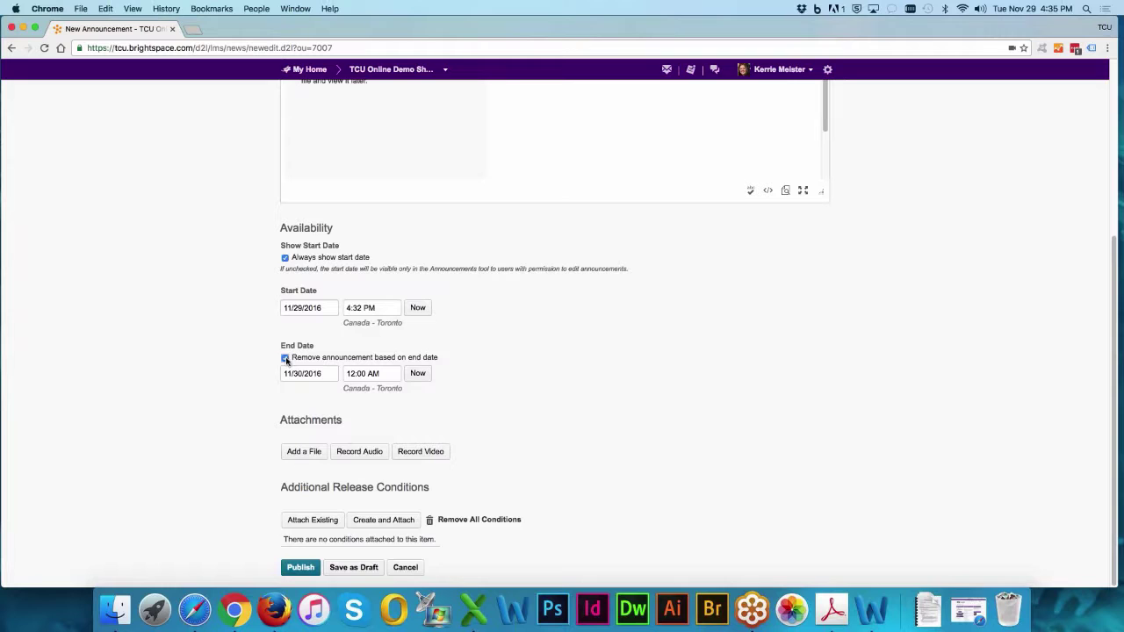
# Step: Set the announcement's end date to December 16, 2016 and publish the announcement
pyautogui.click(327, 372)
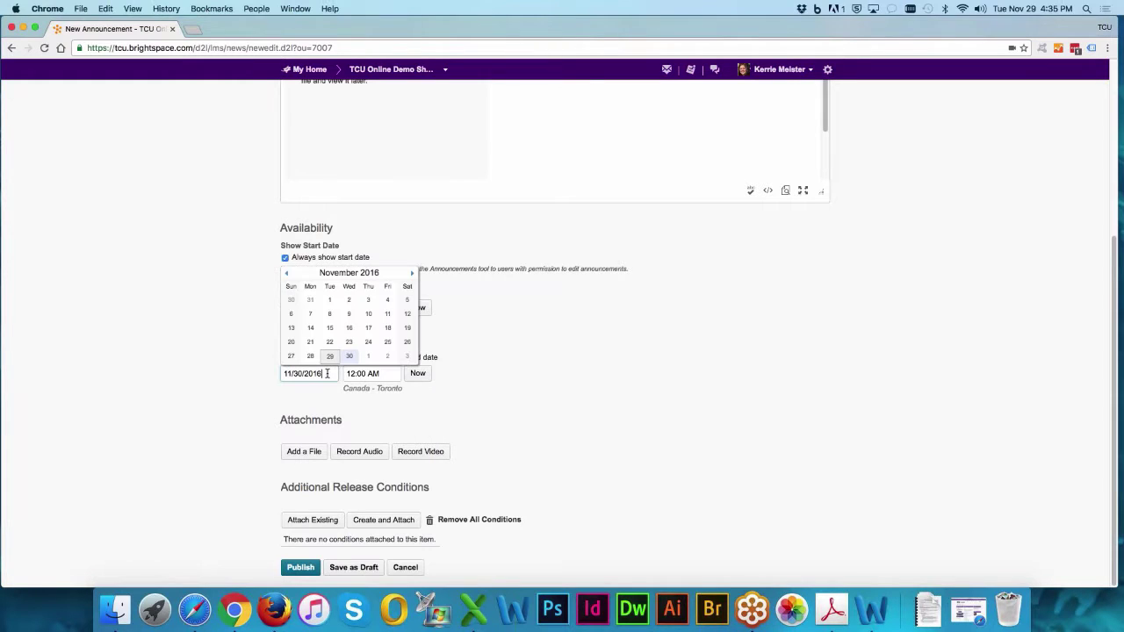
pyautogui.click(412, 272)
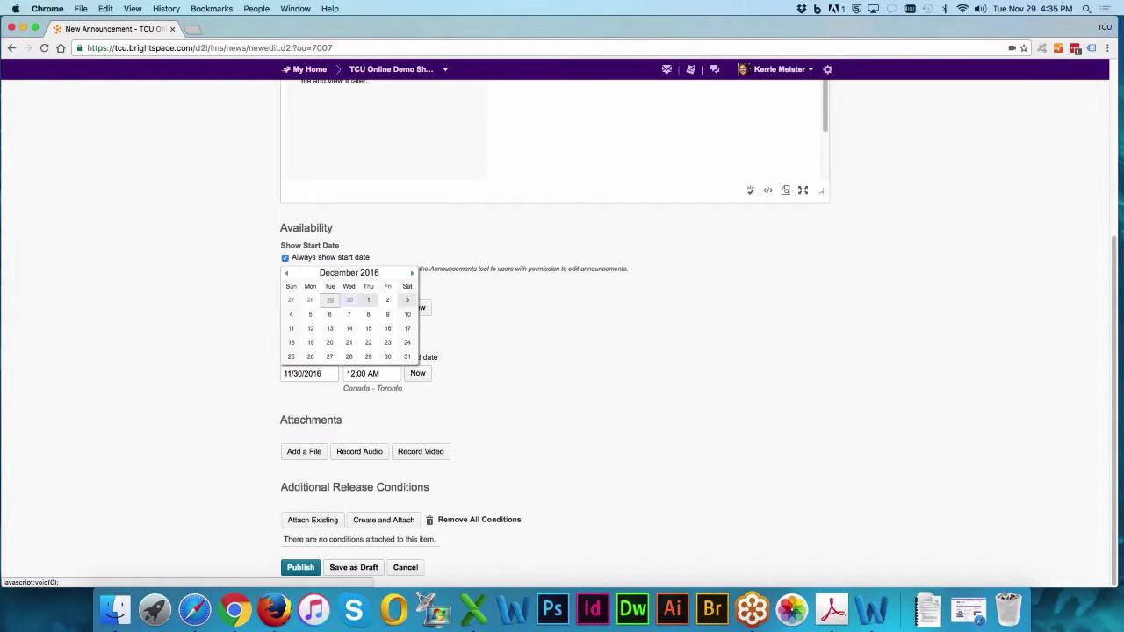
pyautogui.click(387, 328)
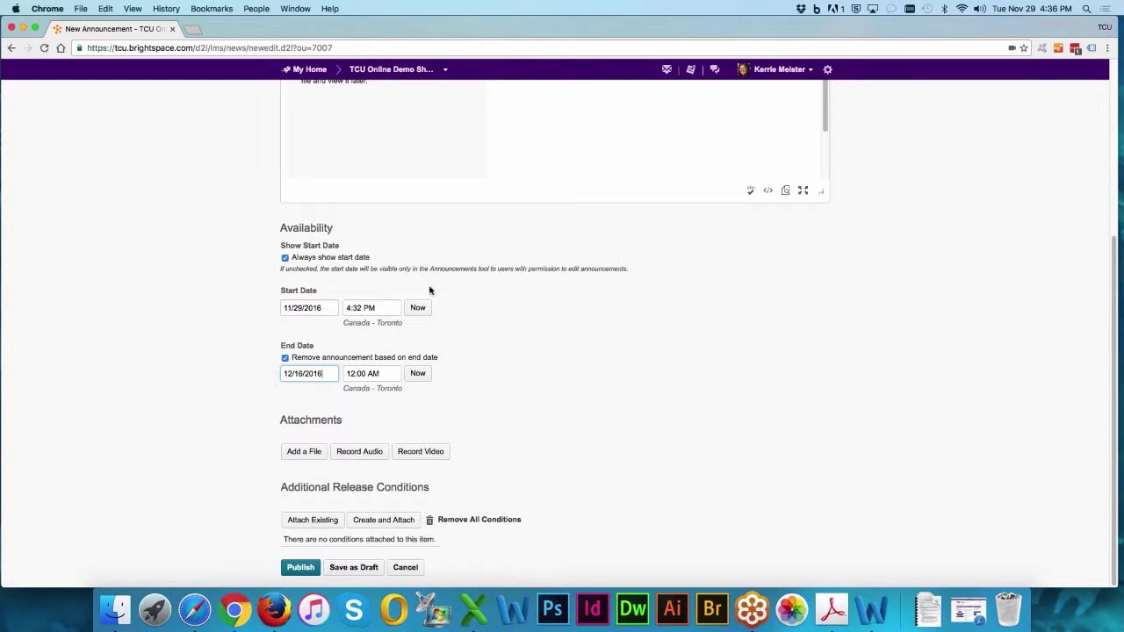
pyautogui.click(303, 570)
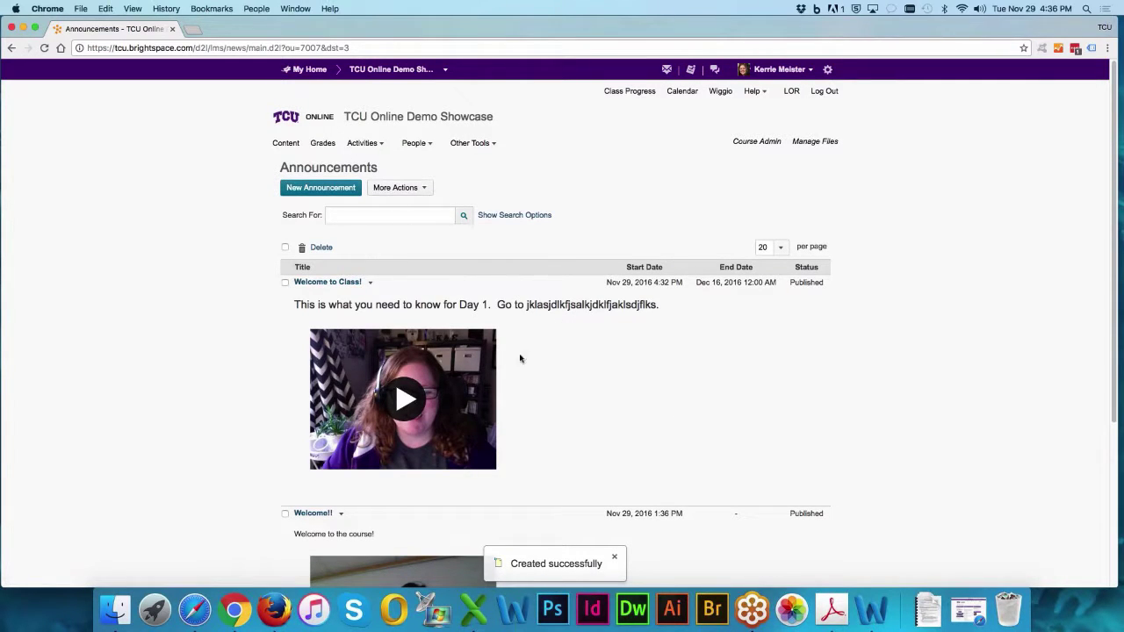
# Step: Look through the list of published announcements down to the Hello entry
pyautogui.scroll(-1, 650, 368)
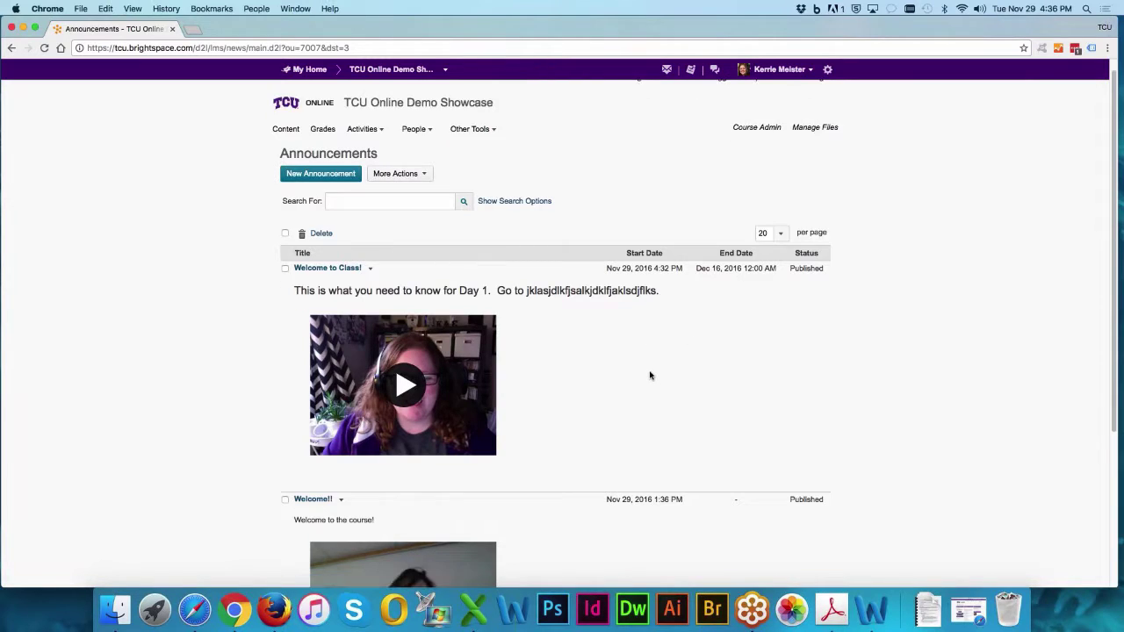
pyautogui.scroll(-5, 651, 376)
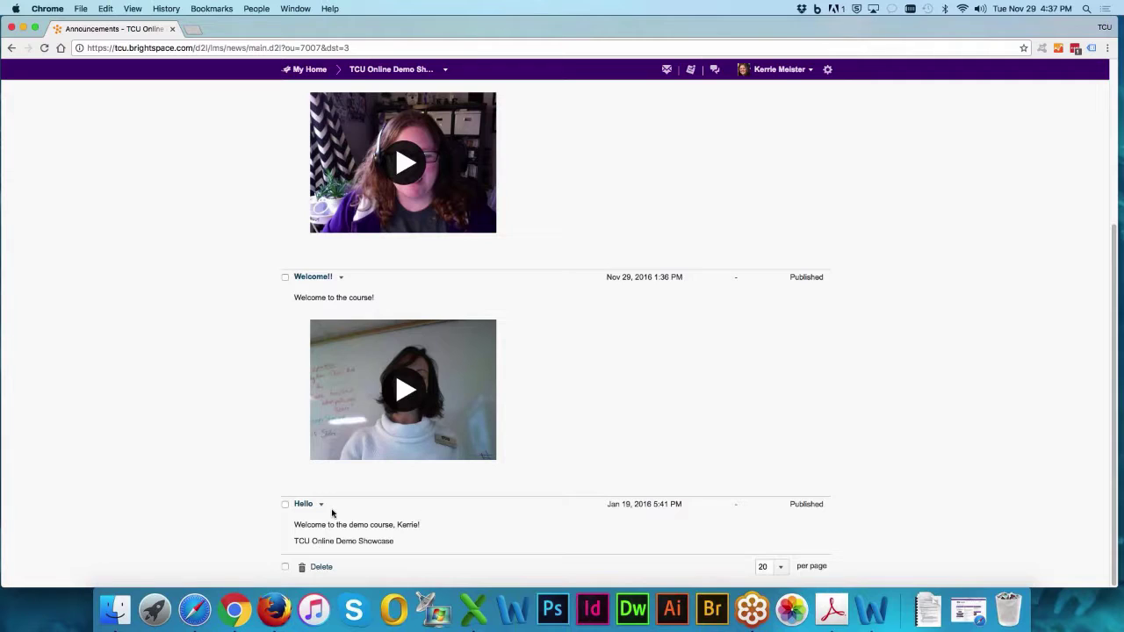
pyautogui.scroll(5, 589, 451)
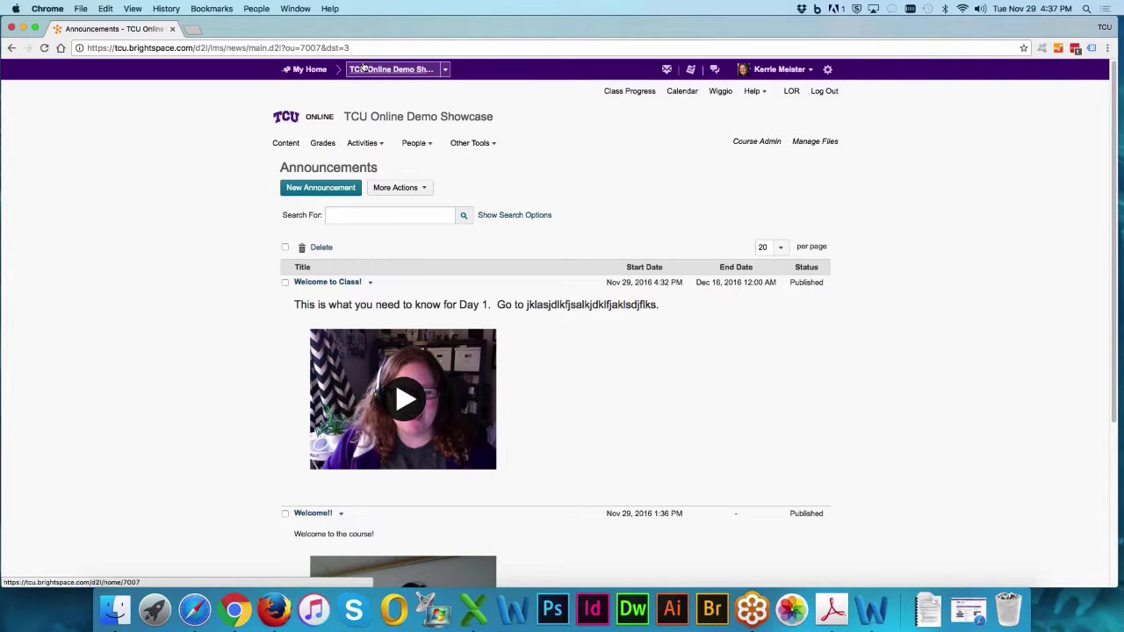
# Step: Go to the course homepage, play the Welcome to Class! announcement's video and view that announcement's available actions
pyautogui.click(394, 72)
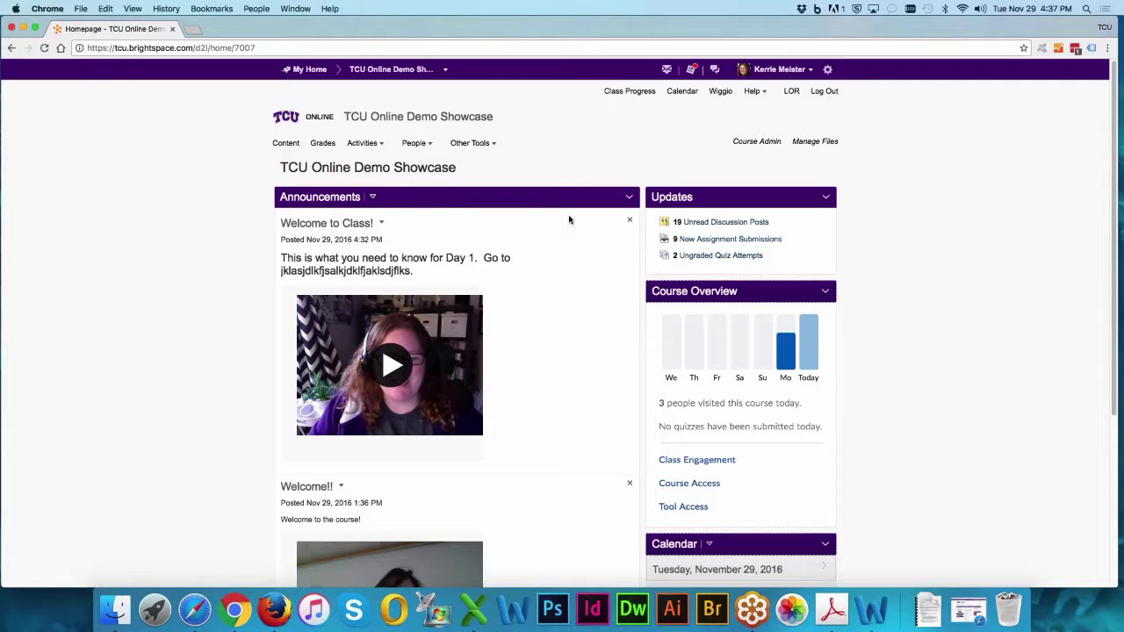
pyautogui.click(392, 367)
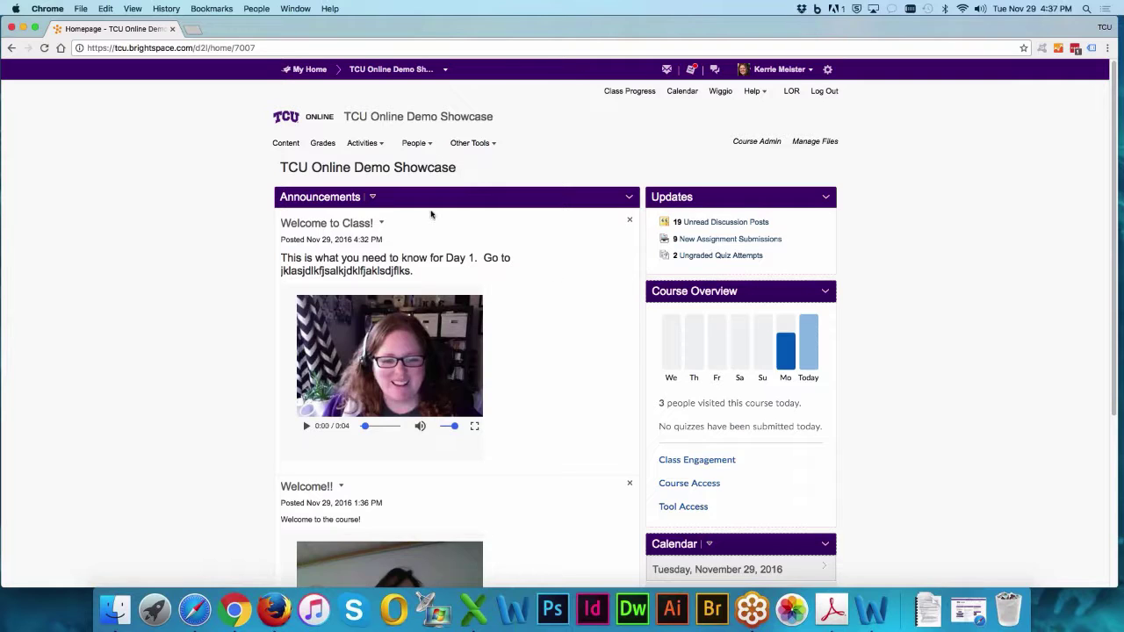
pyautogui.click(381, 224)
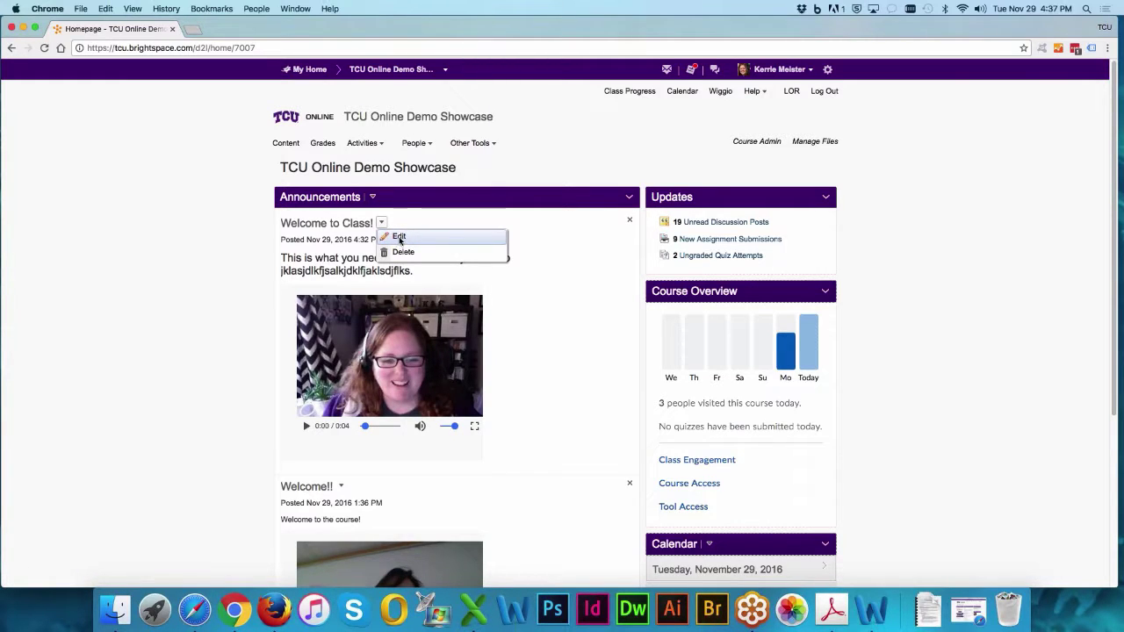
pyautogui.click(562, 234)
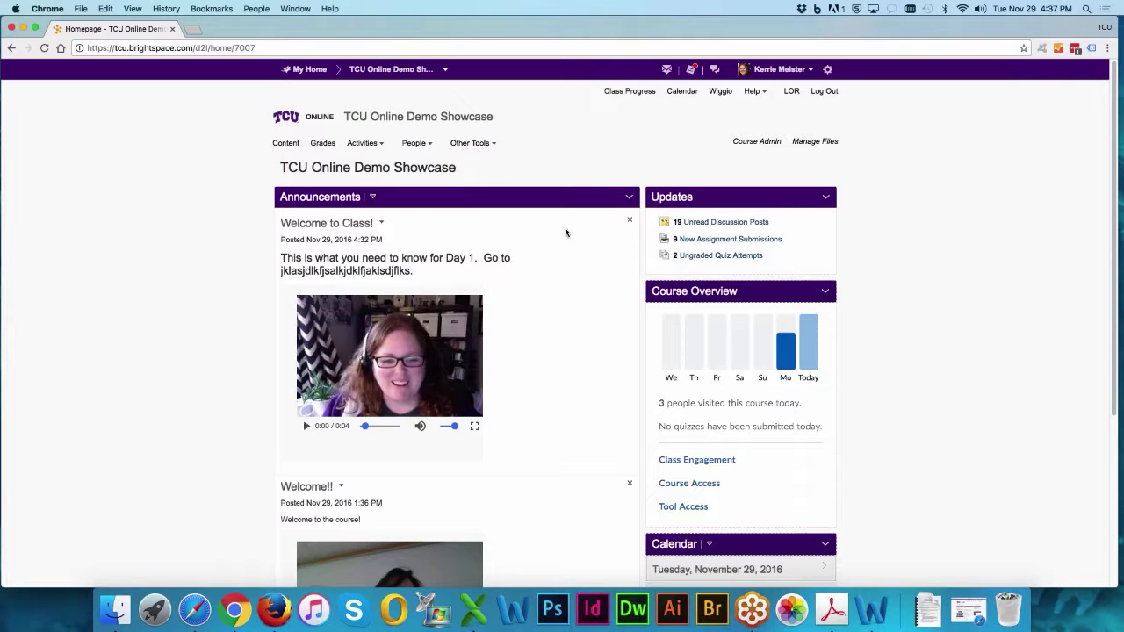
# Step: Look over the homepage's older announcements, highlighting the Hello announcement's text, and view the Announcements widget's options
pyautogui.scroll(-5, 565, 233)
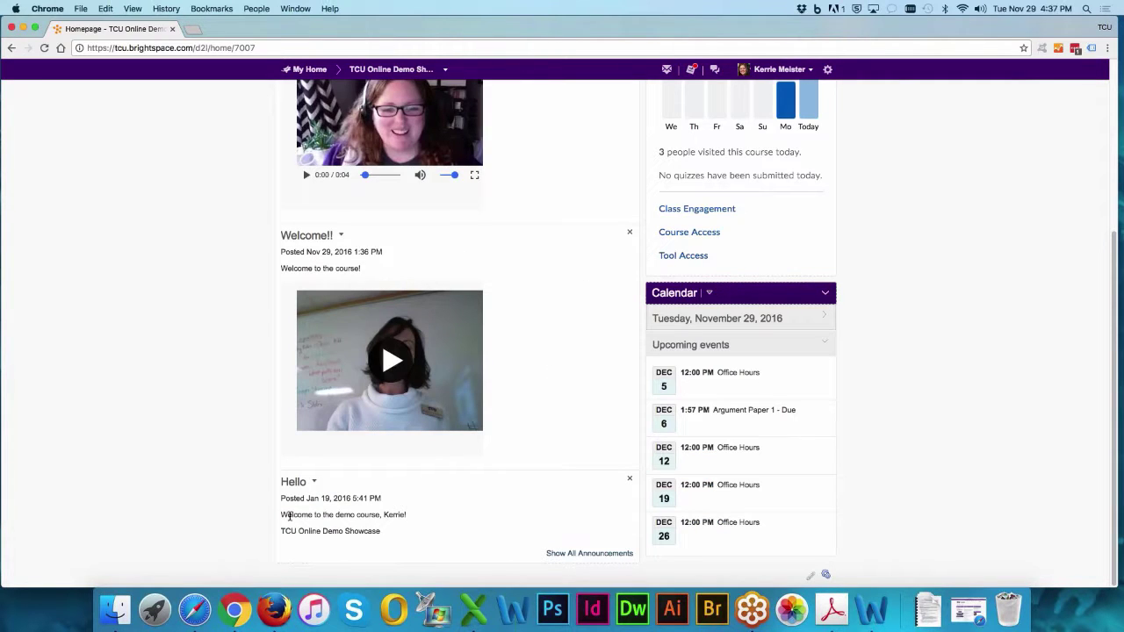
pyautogui.moveTo(280, 515); pyautogui.dragTo(407, 531)
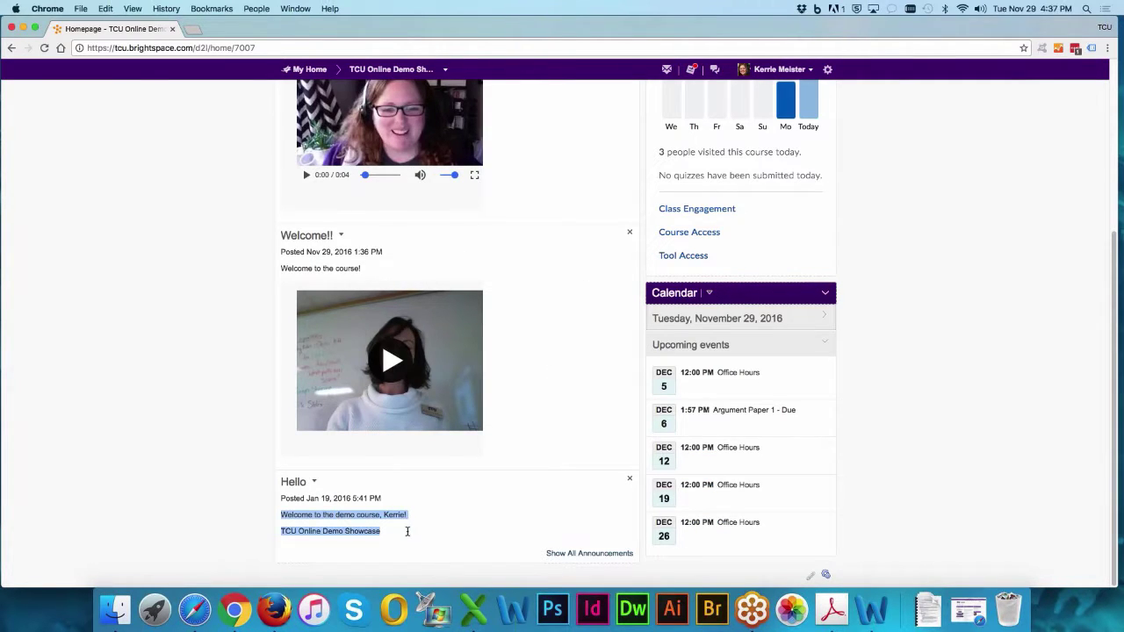
pyautogui.click(283, 531)
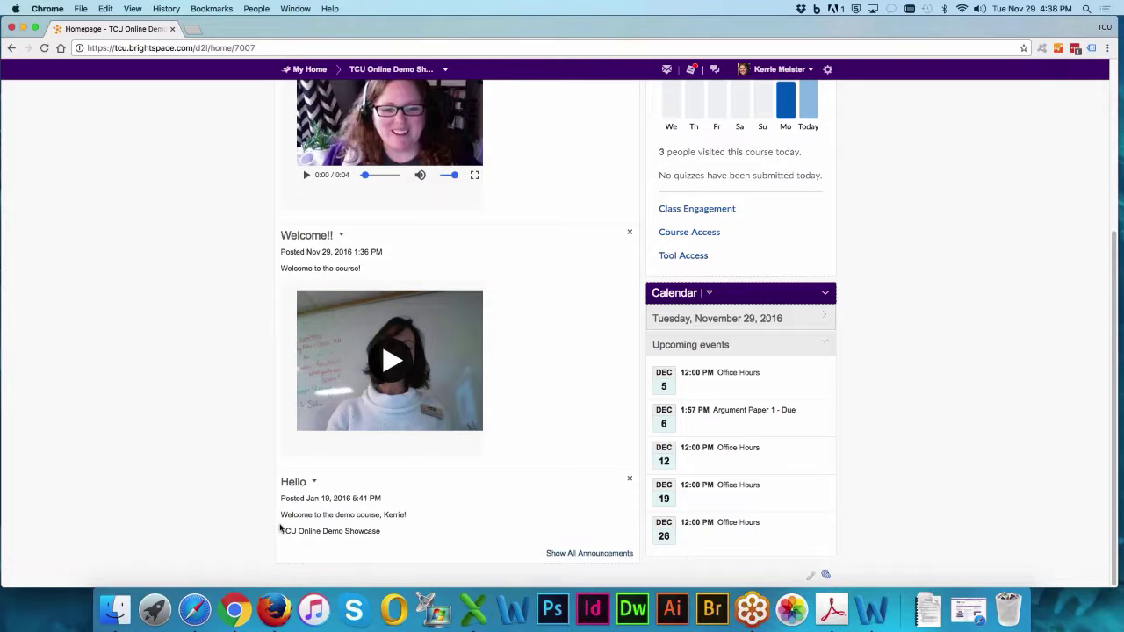
pyautogui.scroll(5, 280, 528)
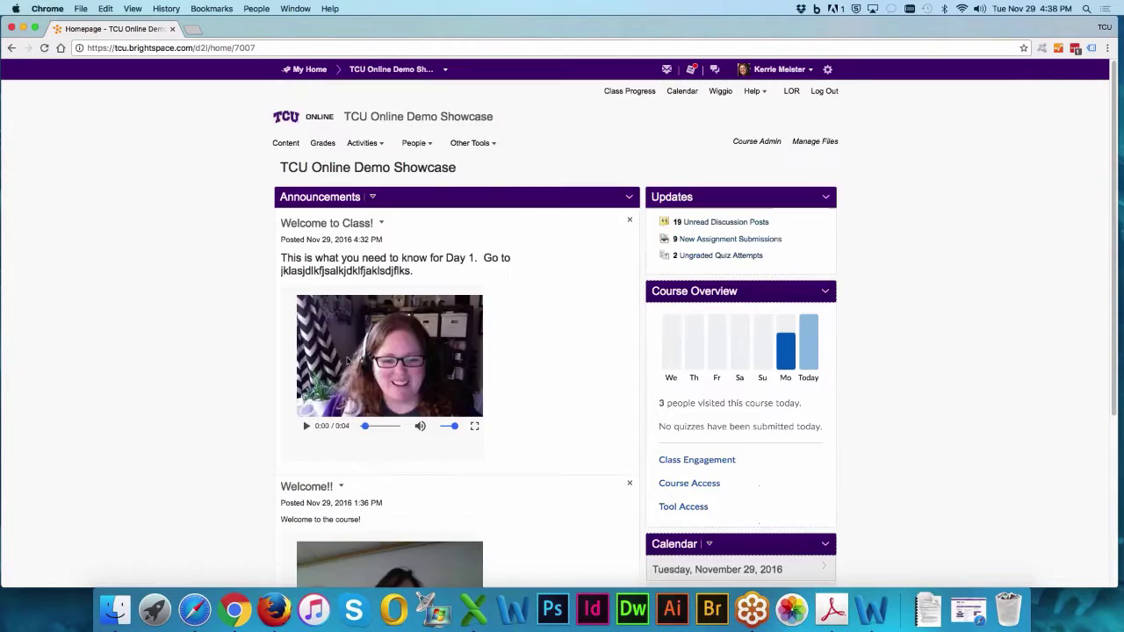
pyautogui.click(373, 198)
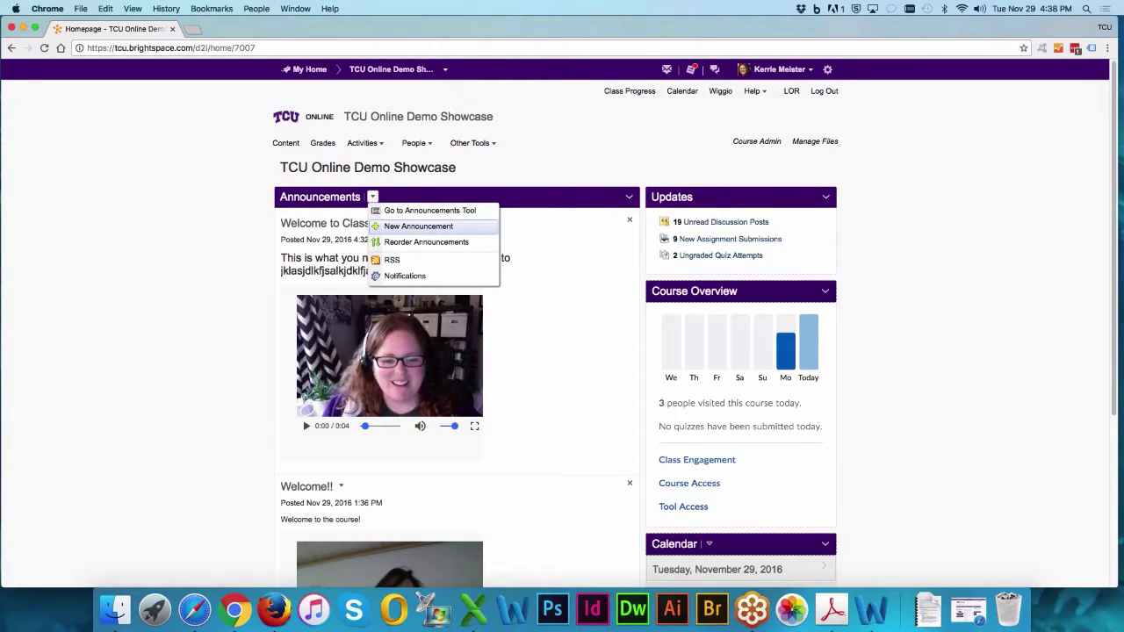
pyautogui.click(527, 158)
# Step: Open the Announcements tool, look through its list and view the actions available for the Welcome to Class! announcement
pyautogui.click(472, 143)
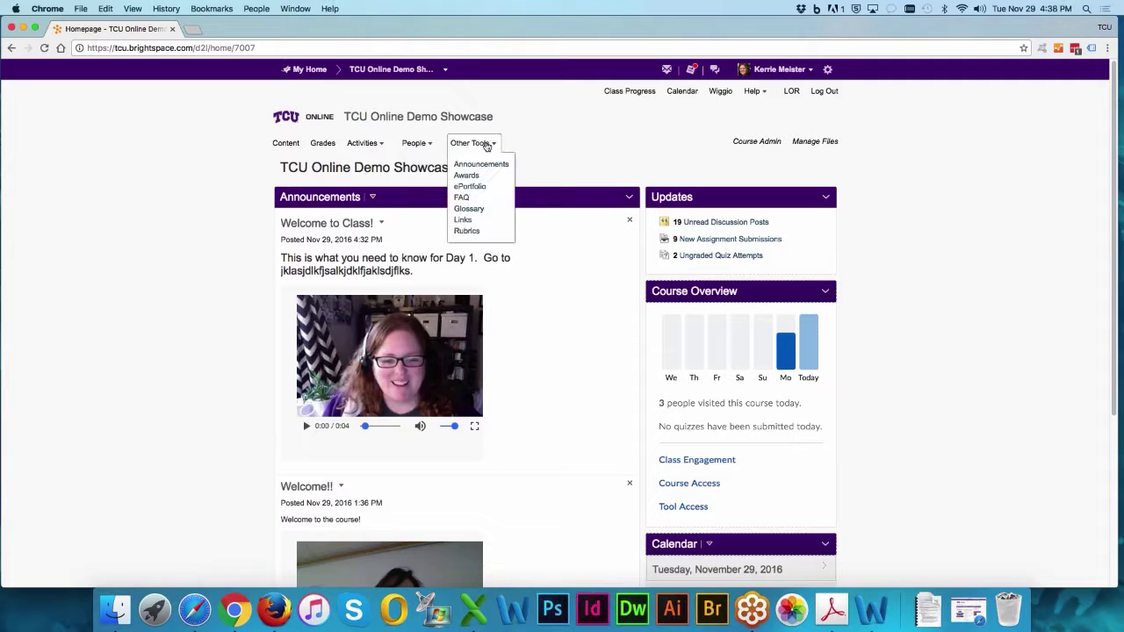
pyautogui.click(481, 165)
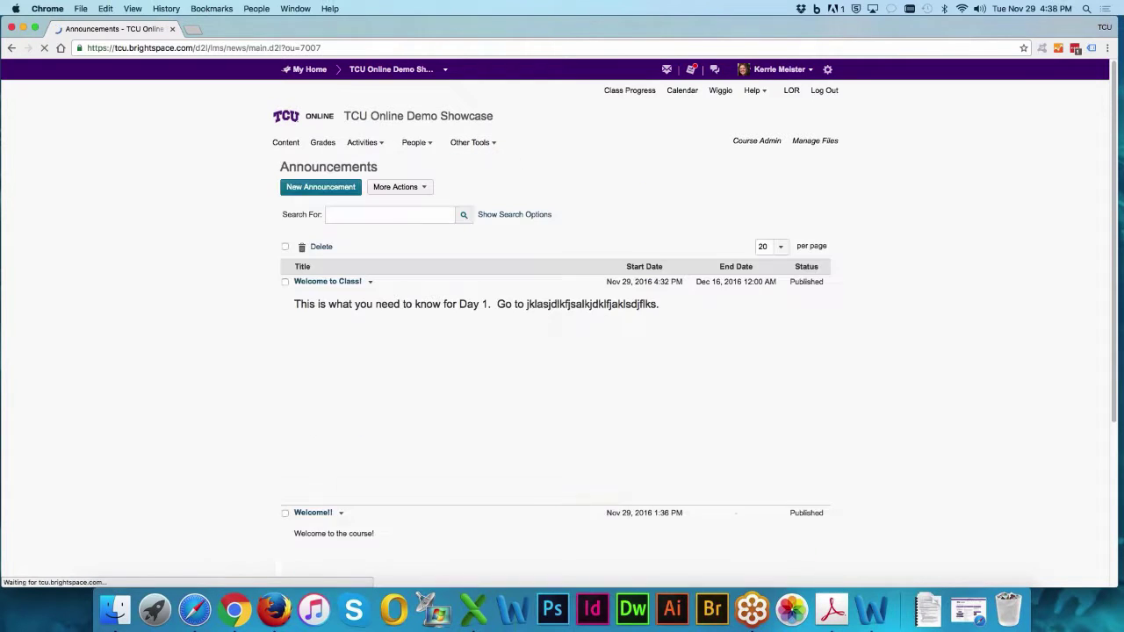
pyautogui.scroll(-5, 585, 255)
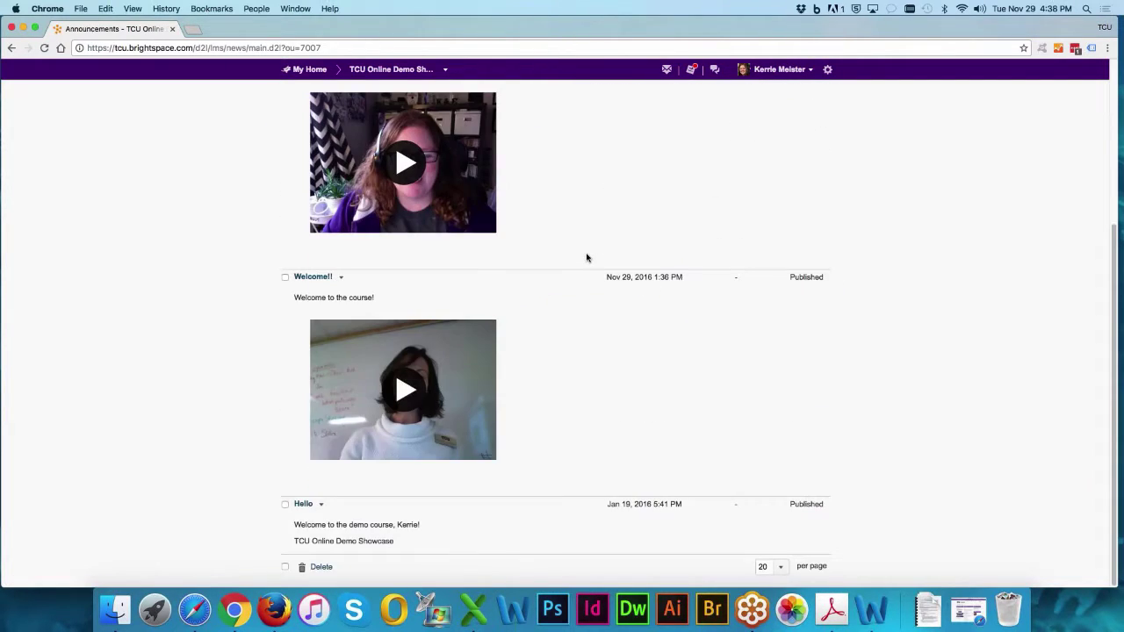
pyautogui.scroll(5, 586, 257)
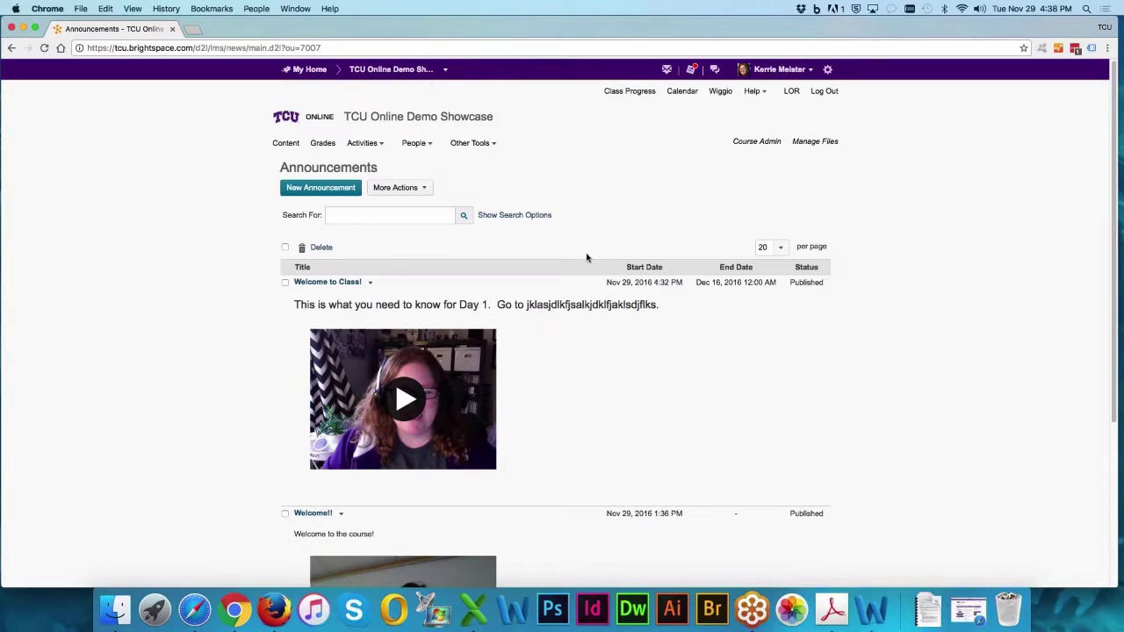
pyautogui.click(370, 283)
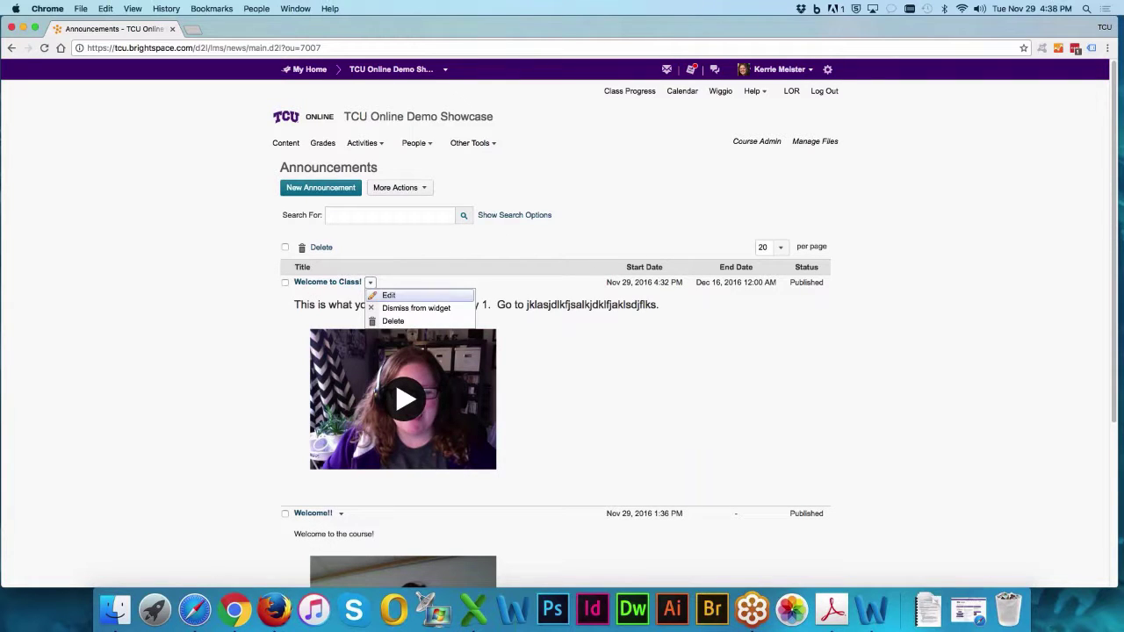
pyautogui.click(575, 251)
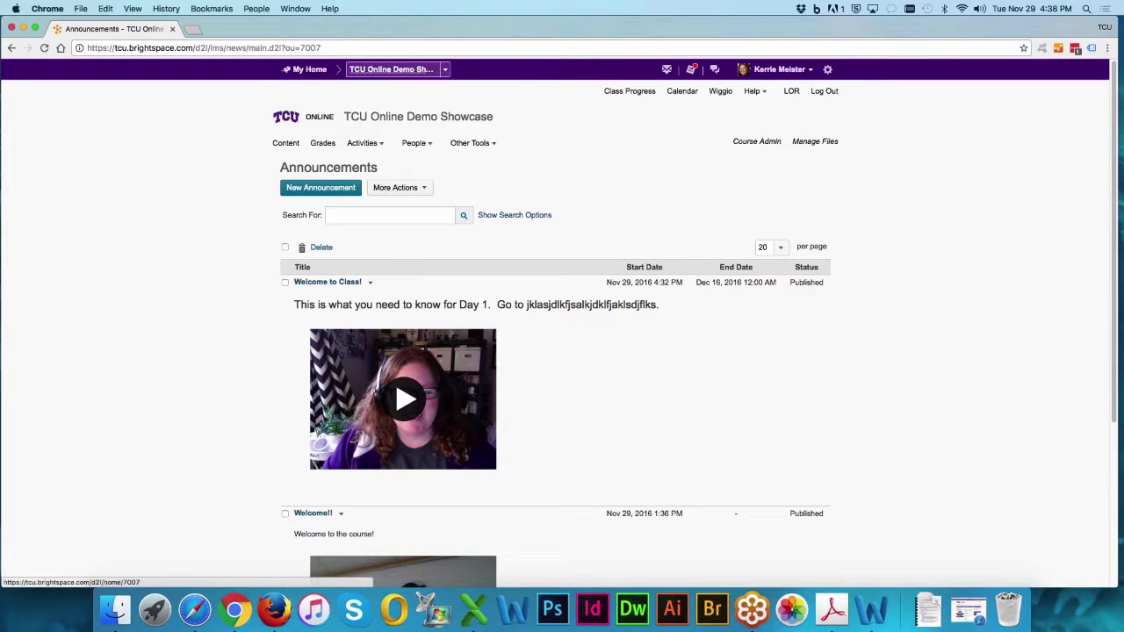
# Step: Return to the course homepage and view the Calendar widget's upcoming events, expanding and collapsing its month view
pyautogui.click(386, 72)
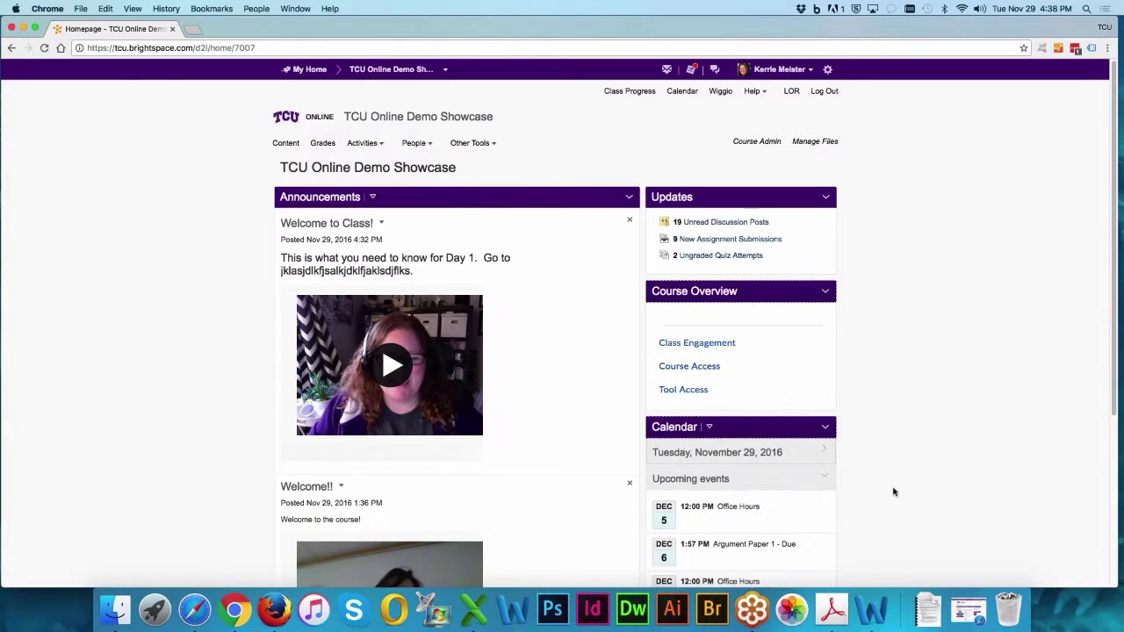
pyautogui.scroll(-5, 891, 494)
pyautogui.scroll(-1, 891, 496)
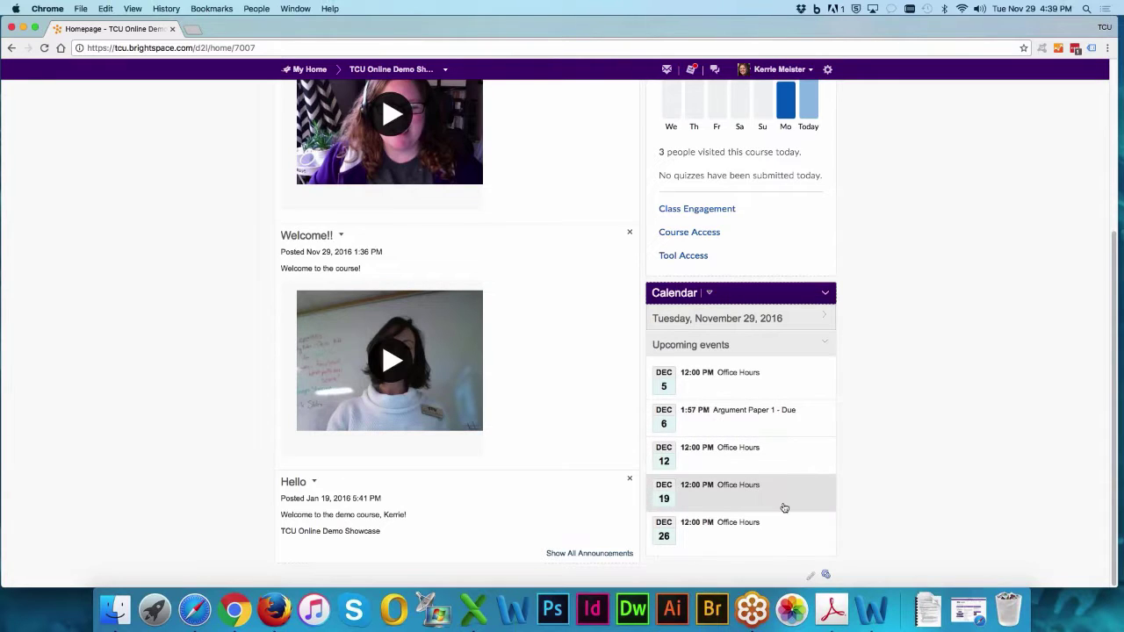
pyautogui.click(826, 319)
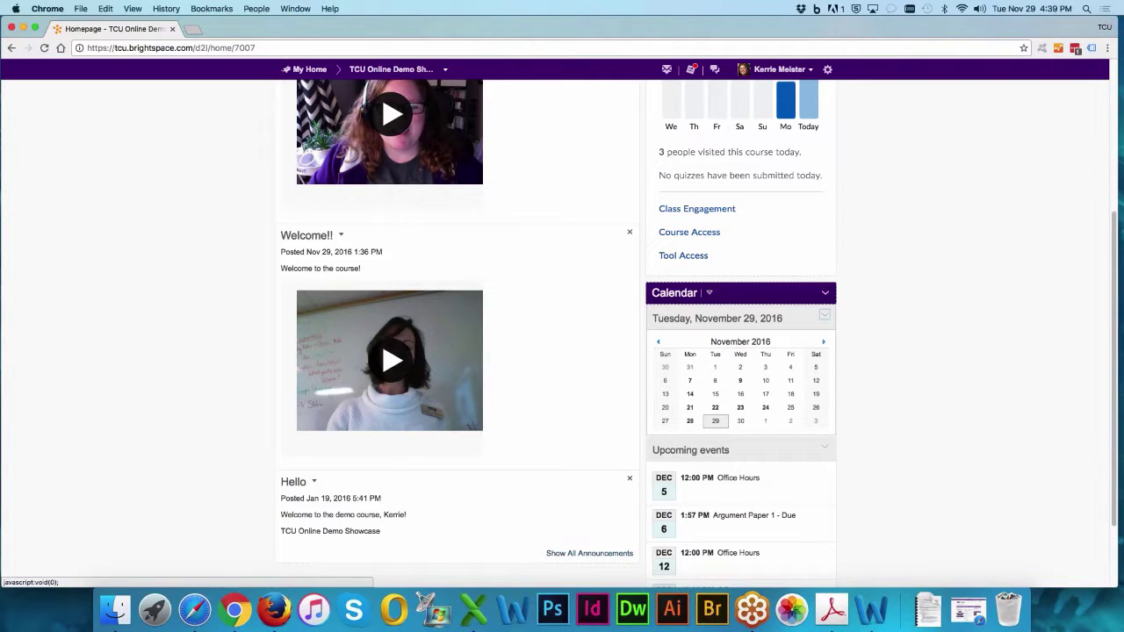
pyautogui.click(825, 319)
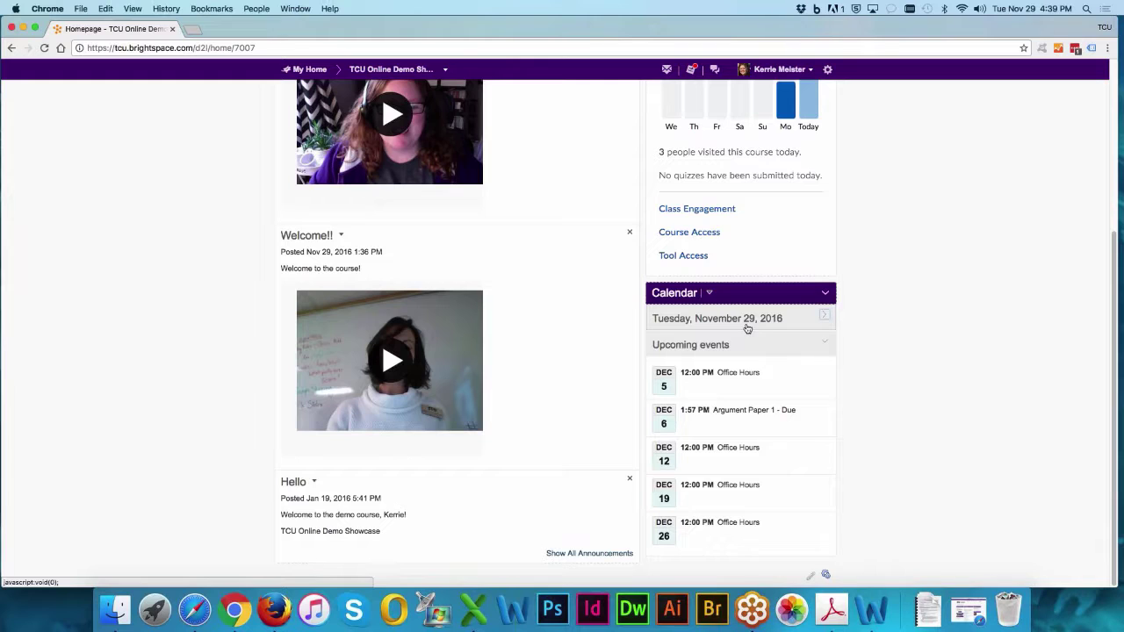
pyautogui.scroll(5, 746, 328)
# Step: Open the Course Schedule in the course content and look through the full schedule of events
pyautogui.click(290, 145)
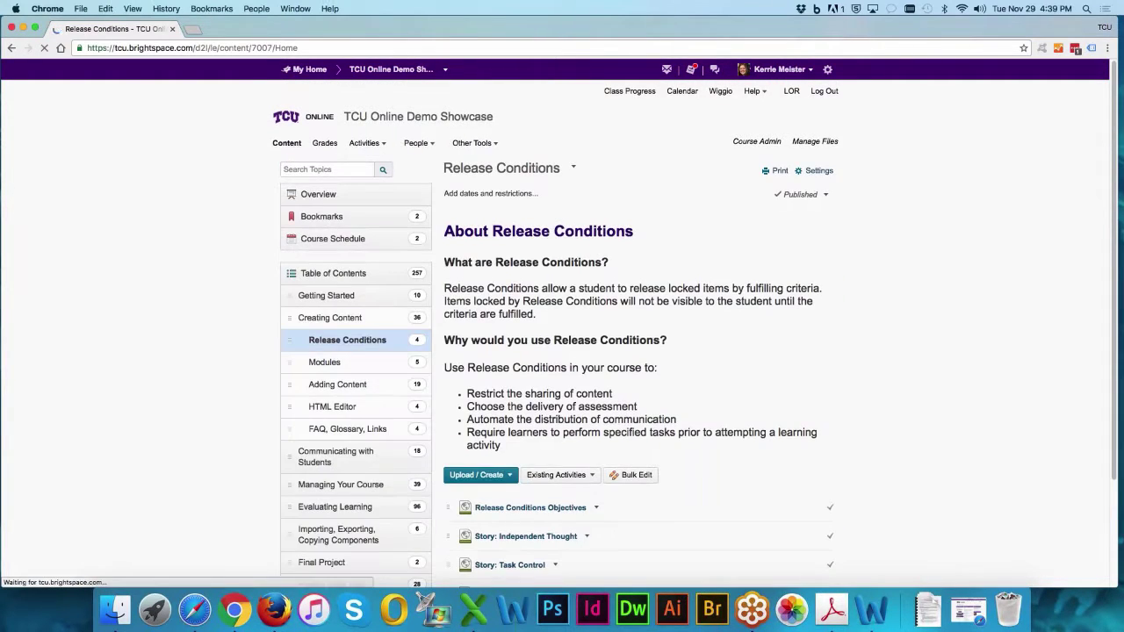
pyautogui.click(379, 242)
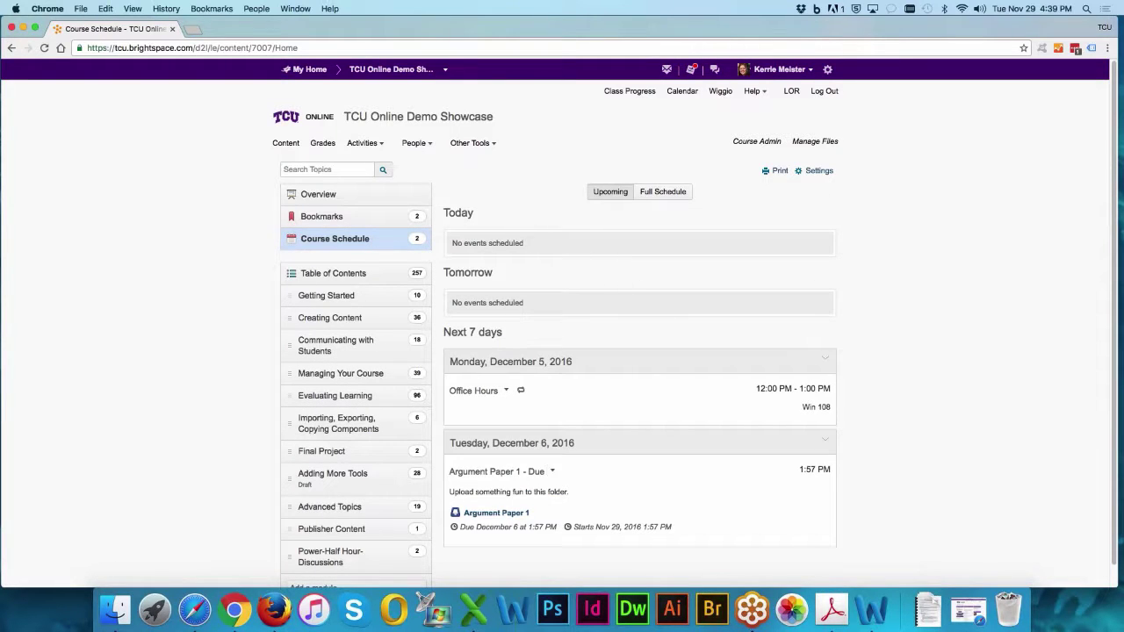
pyautogui.click(659, 191)
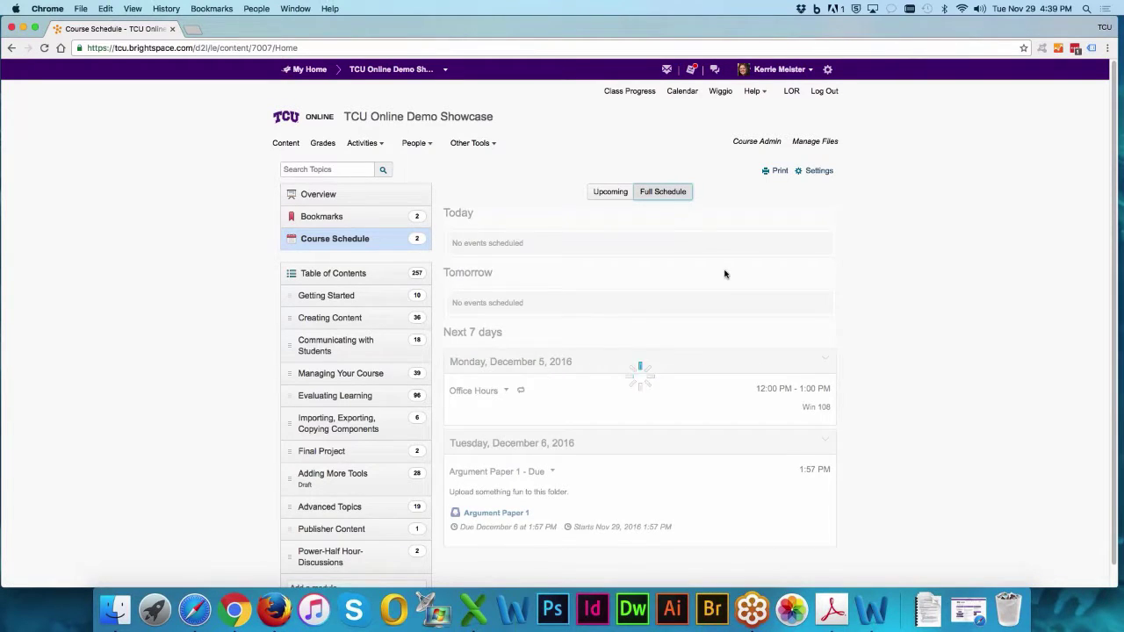
pyautogui.scroll(-3, 724, 274)
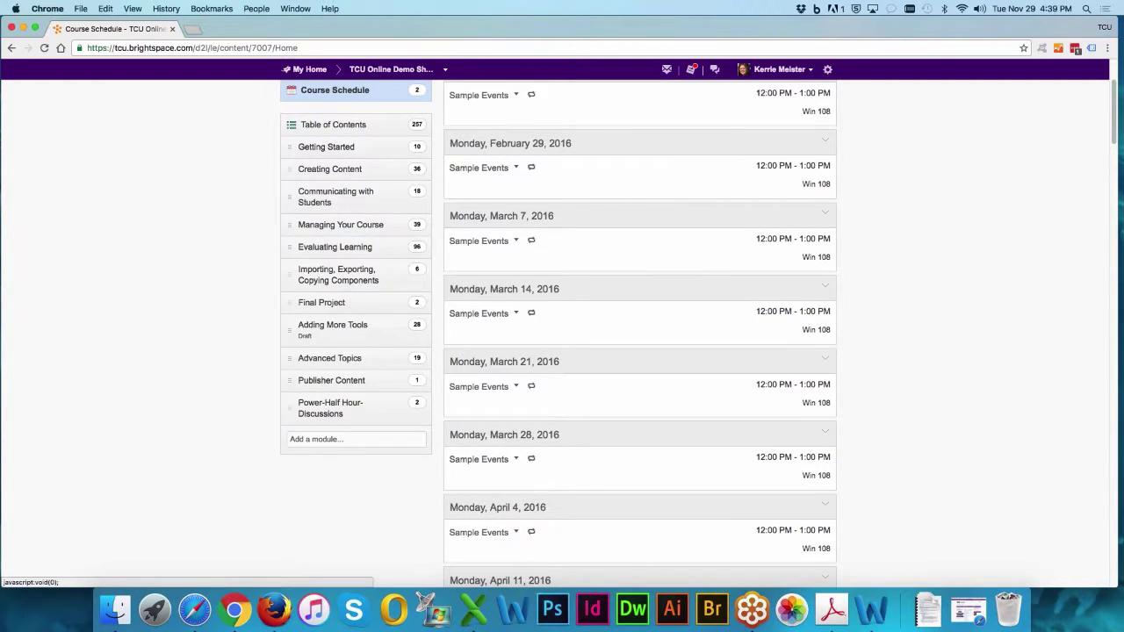
pyautogui.scroll(1, 639, 334)
pyautogui.scroll(3, 660, 246)
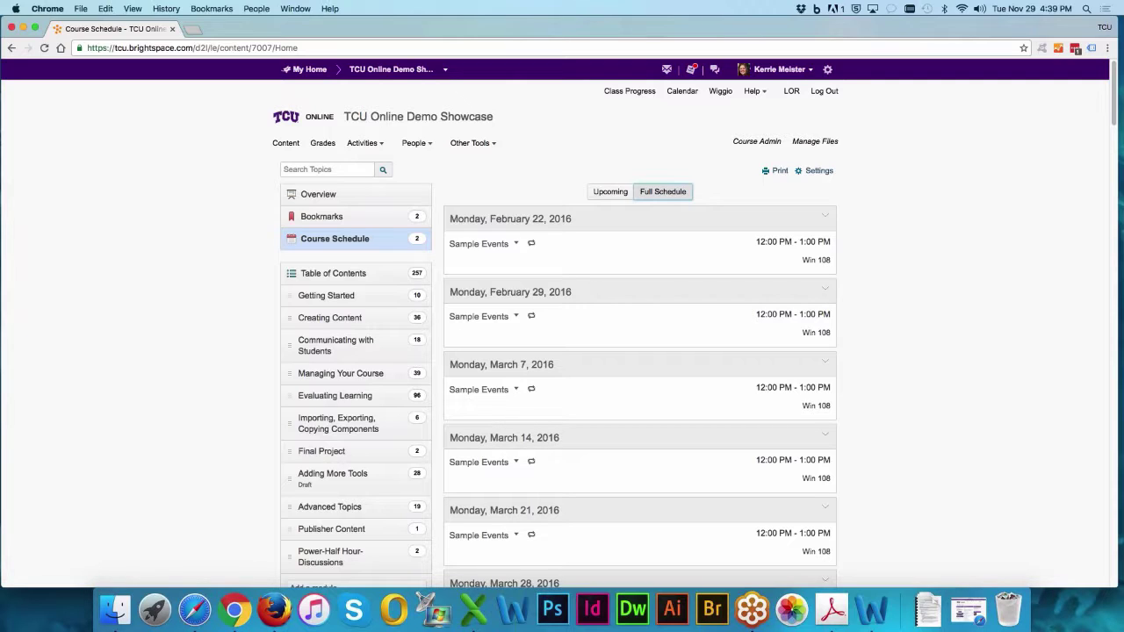
# Step: Return to the course homepage and open the course's full Calendar
pyautogui.click(412, 76)
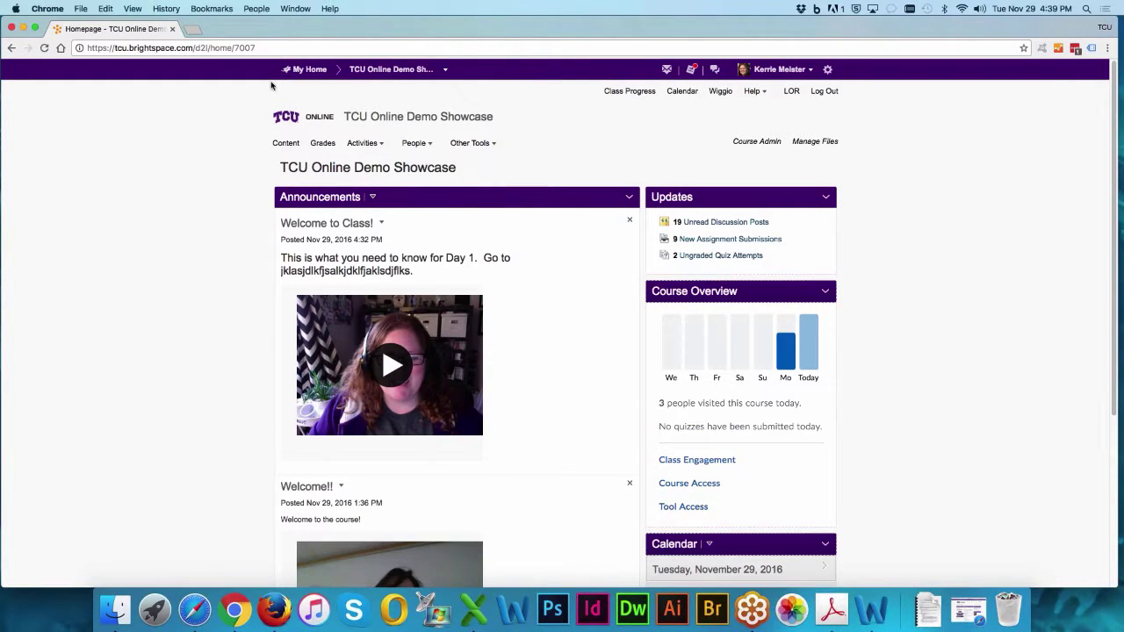
pyautogui.click(681, 93)
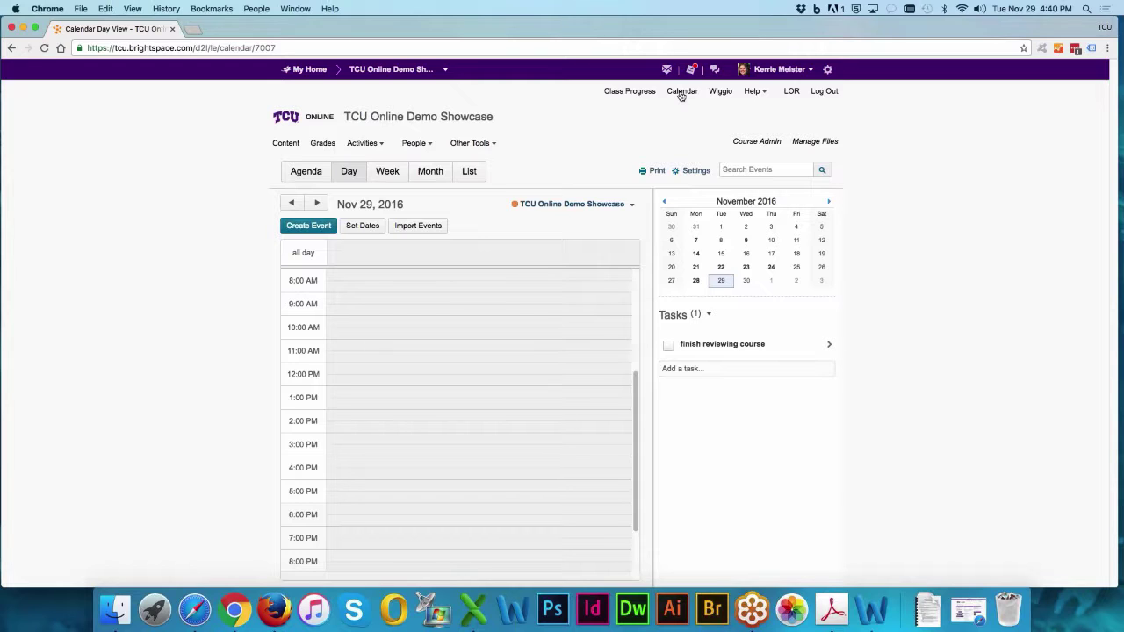
pyautogui.click(681, 92)
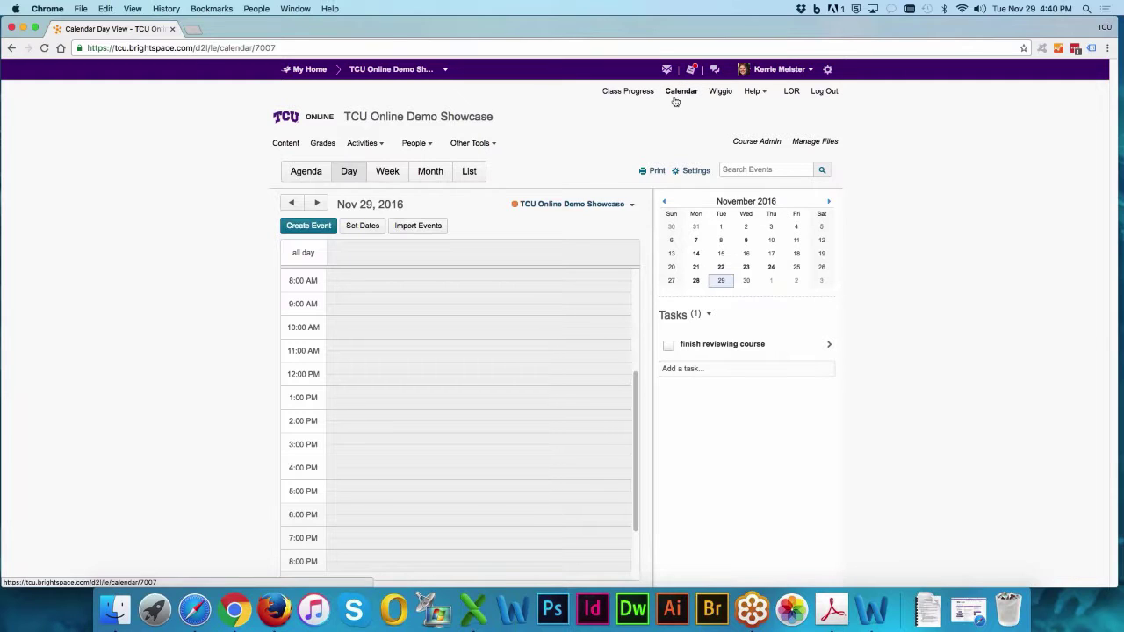
pyautogui.click(684, 93)
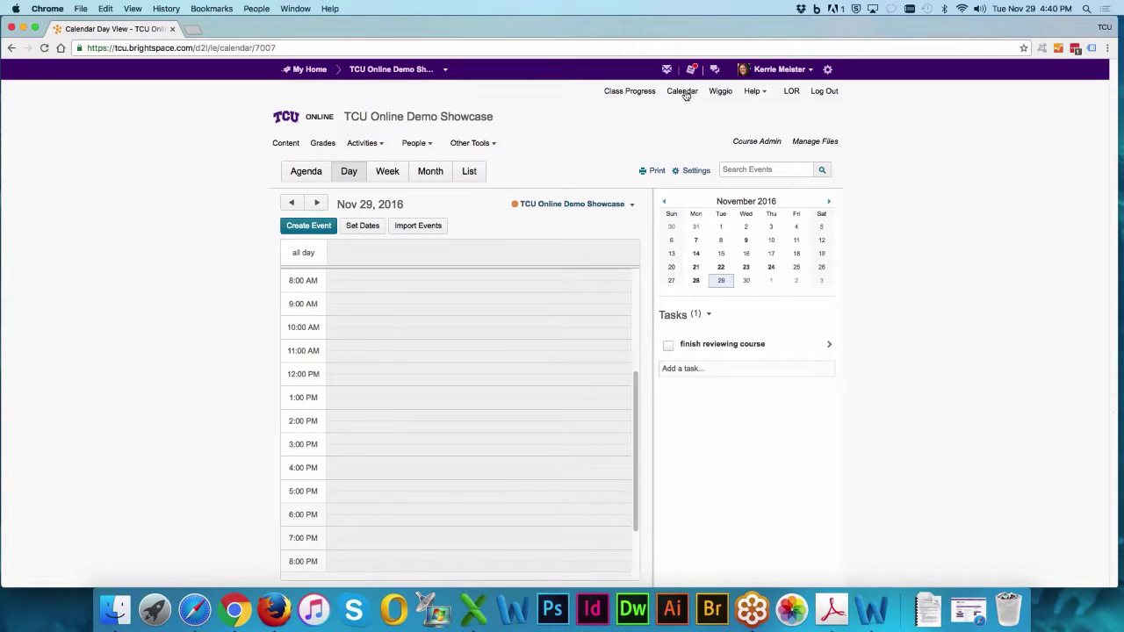
# Step: Create a new calendar event titled Quiz Review with the description "This class time will be spent reviewing for the quiz."
pyautogui.click(309, 226)
pyautogui.click(429, 258)
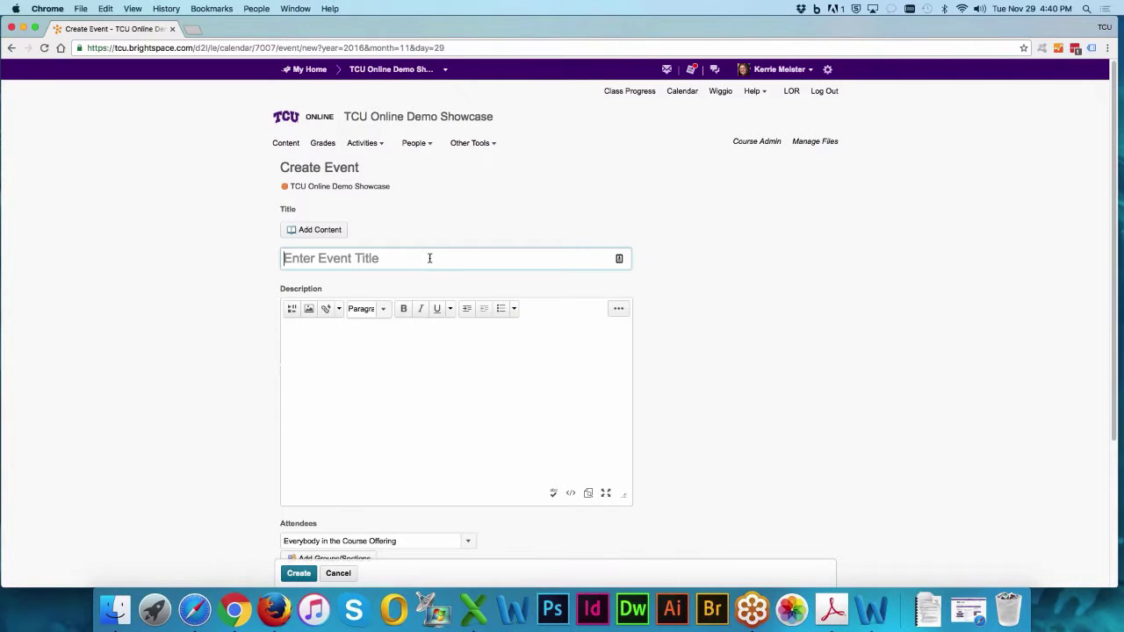
pyautogui.write('Quiz Review')
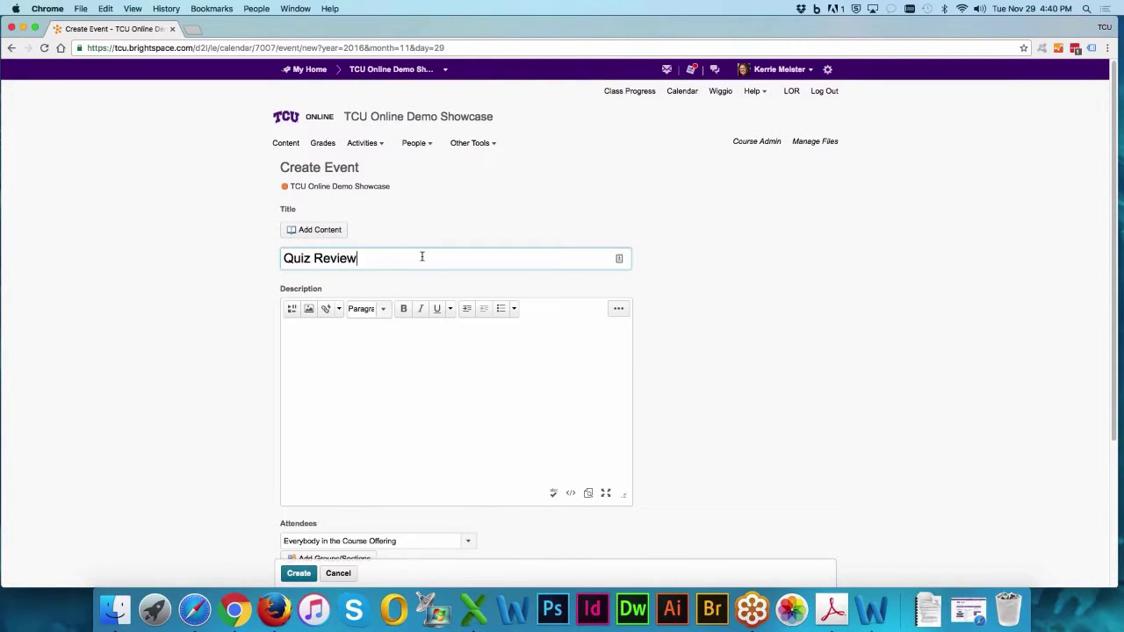
pyautogui.click(388, 363)
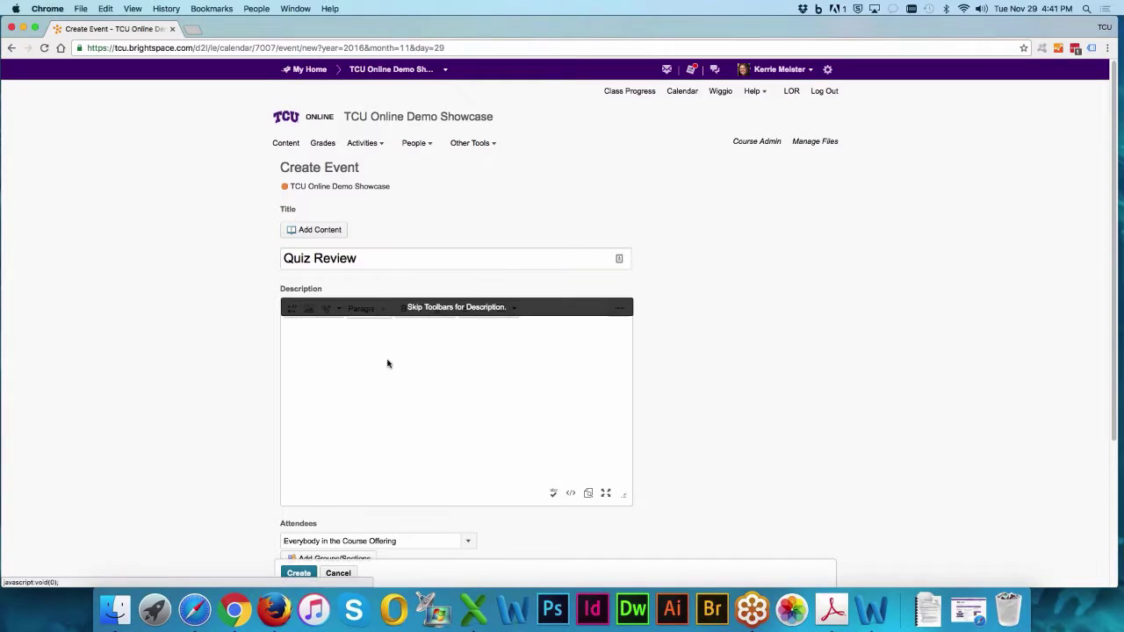
pyautogui.write('T')
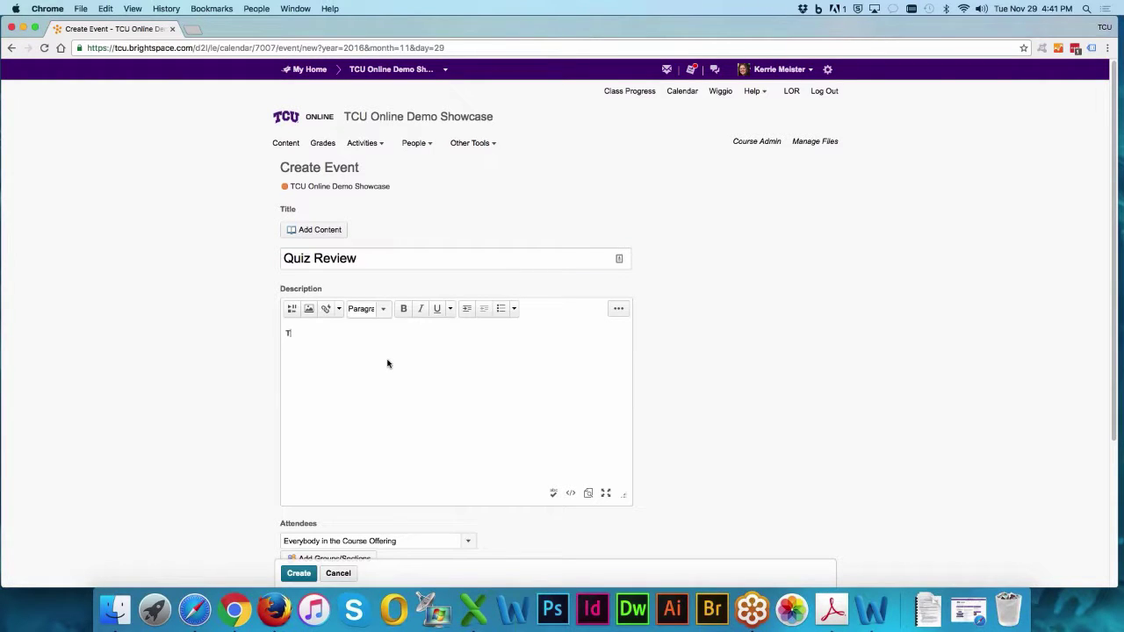
pyautogui.write('his class time will be spent reviewing for the quiz.')
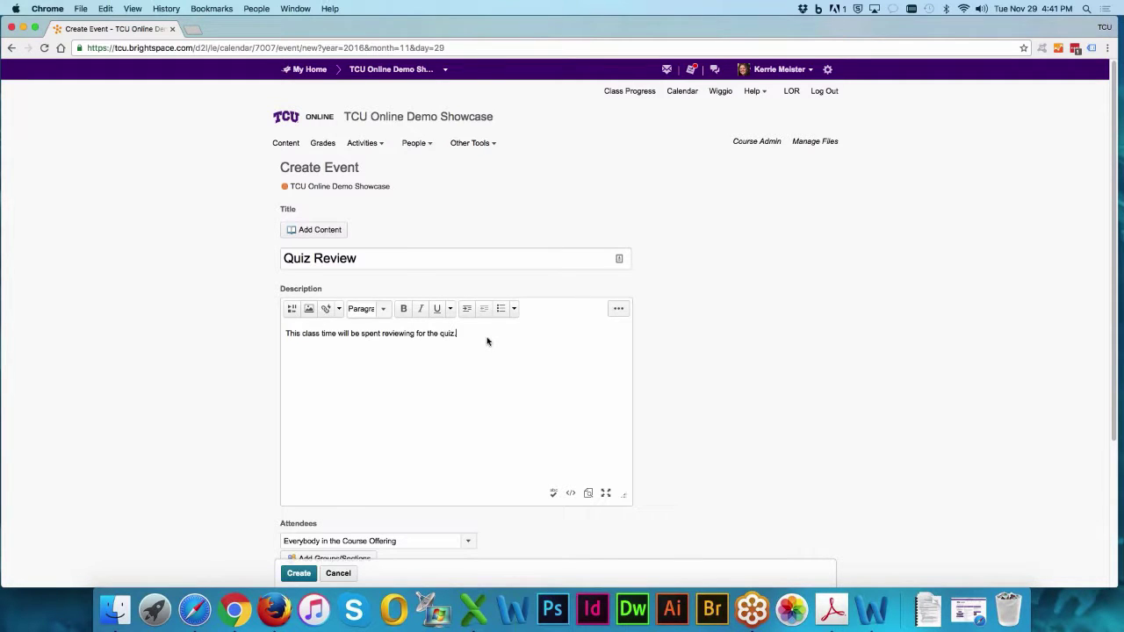
# Step: View the full list of attendee choices for the event, keeping Everybody in the Course Offering
pyautogui.scroll(-4, 723, 379)
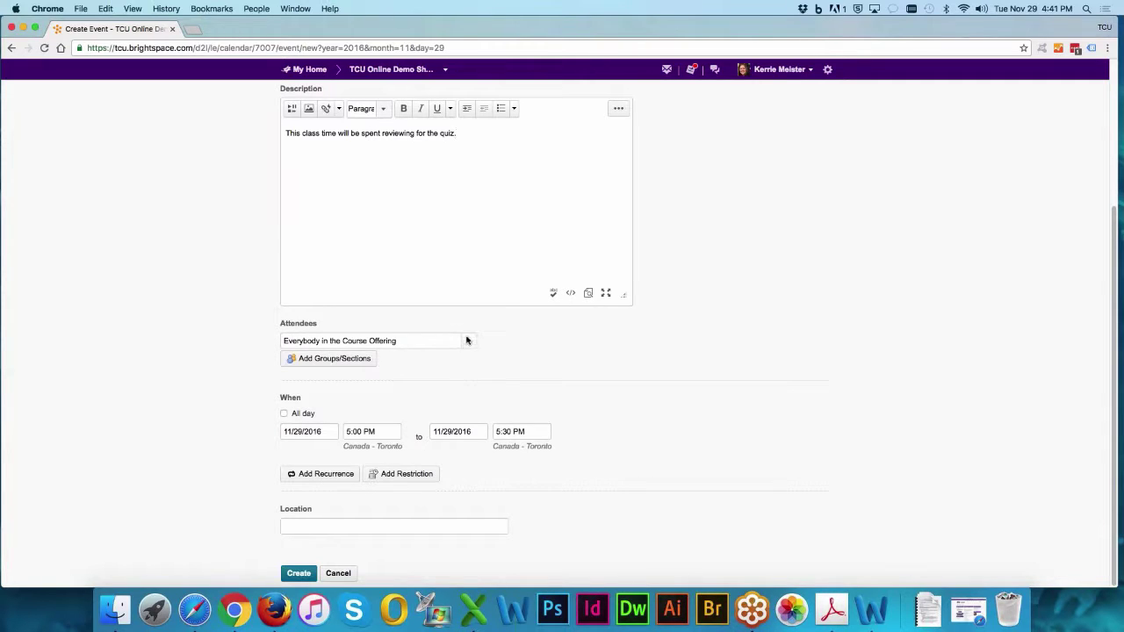
pyautogui.click(465, 340)
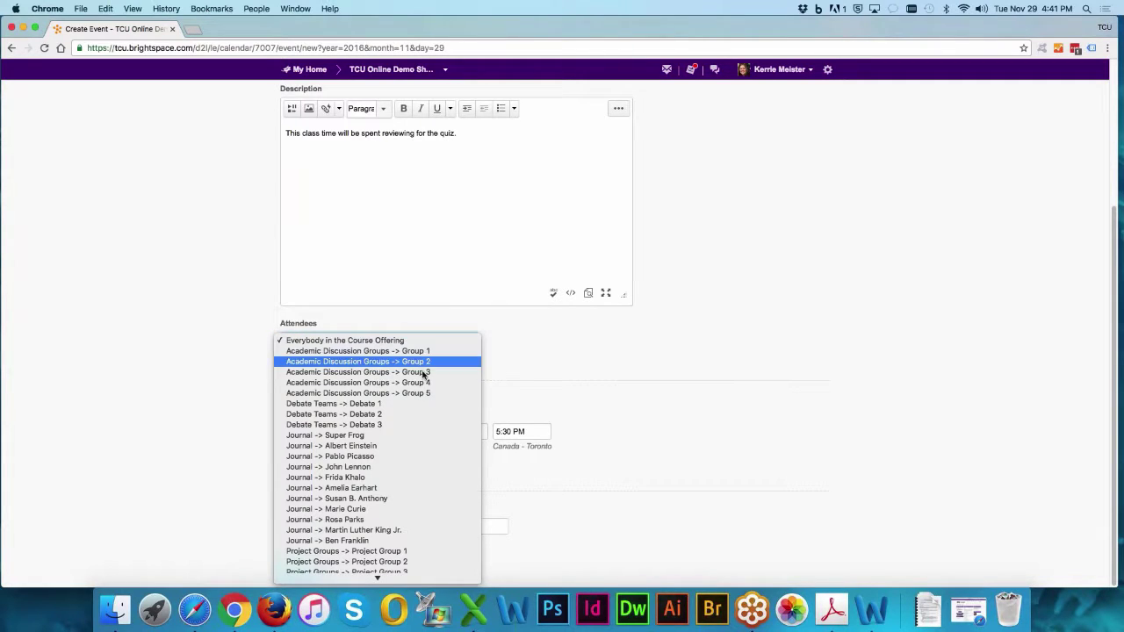
pyautogui.scroll(-3, 388, 478)
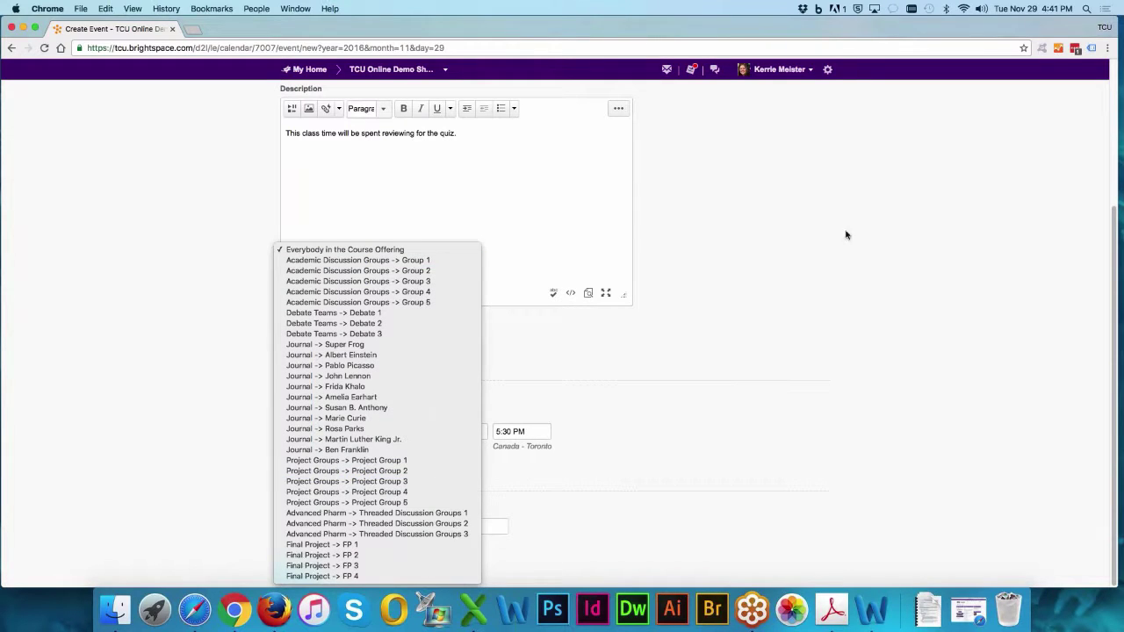
pyautogui.click(724, 240)
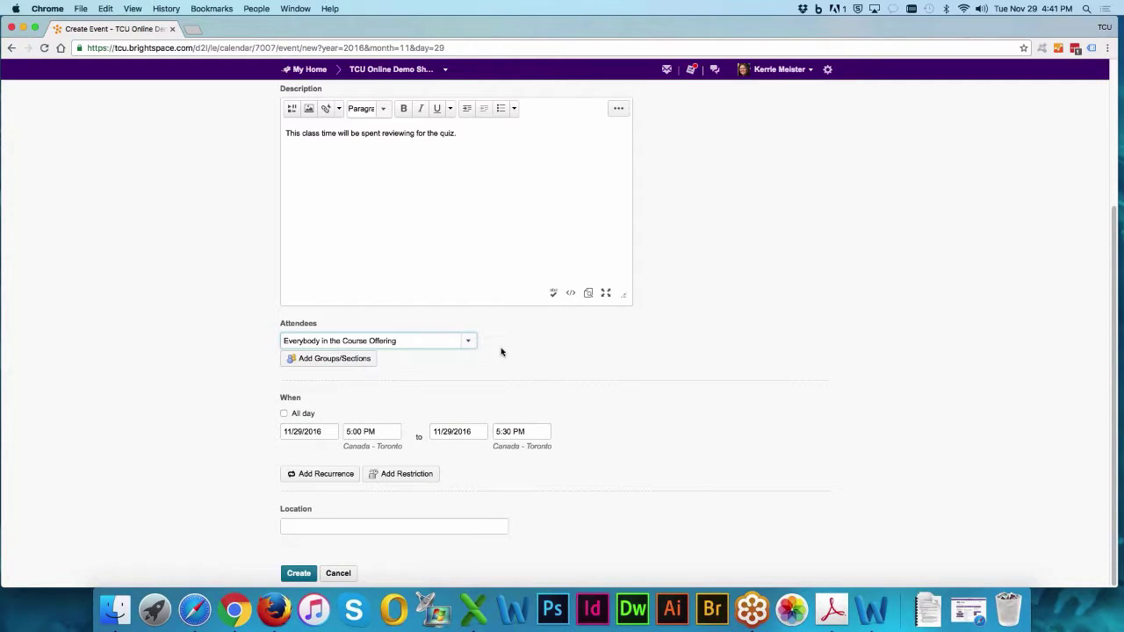
# Step: Try the All day option on and off, and set the event's end time to 7:00 PM
pyautogui.click(283, 414)
pyautogui.click(284, 427)
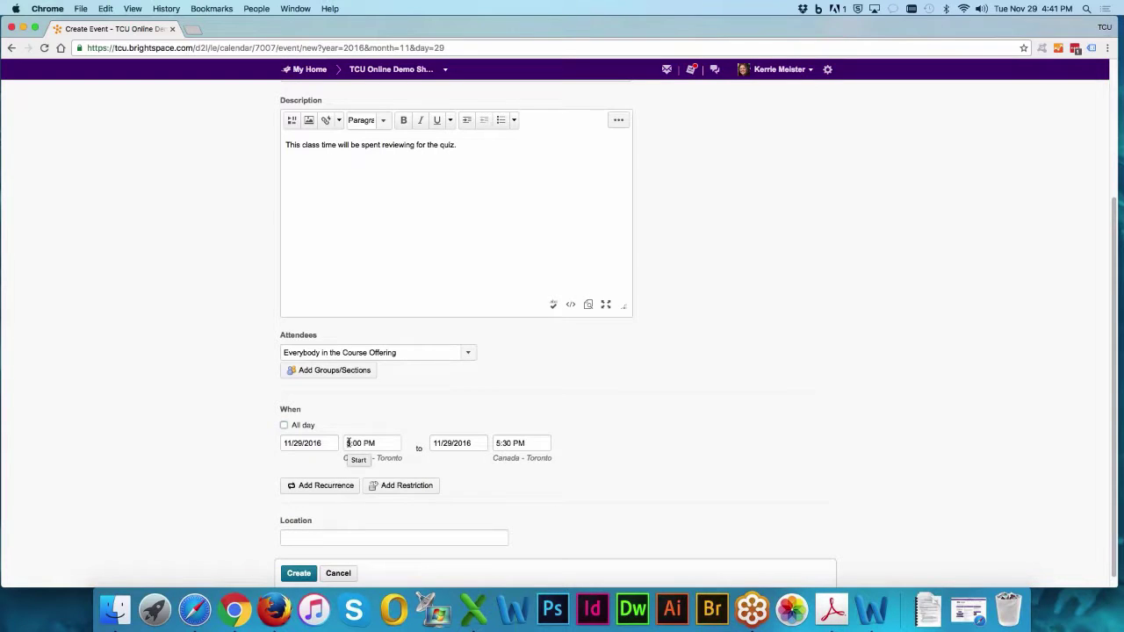
pyautogui.click(498, 444)
pyautogui.click(512, 431)
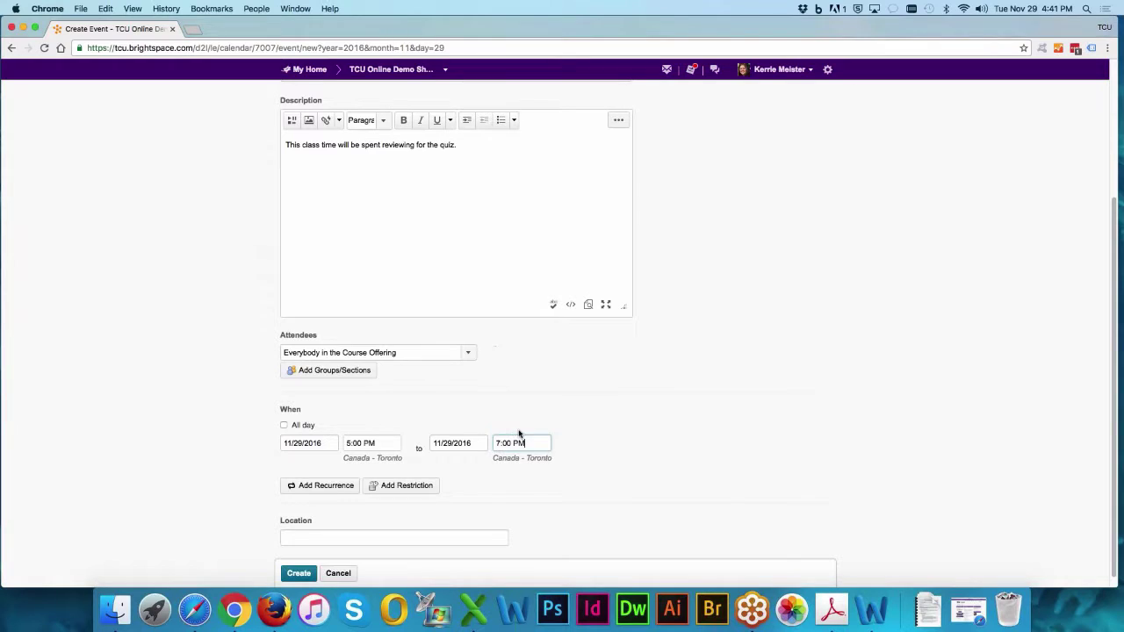
# Step: Add a recurrence to the event to view its options, and remove it again
pyautogui.scroll(-1, 709, 451)
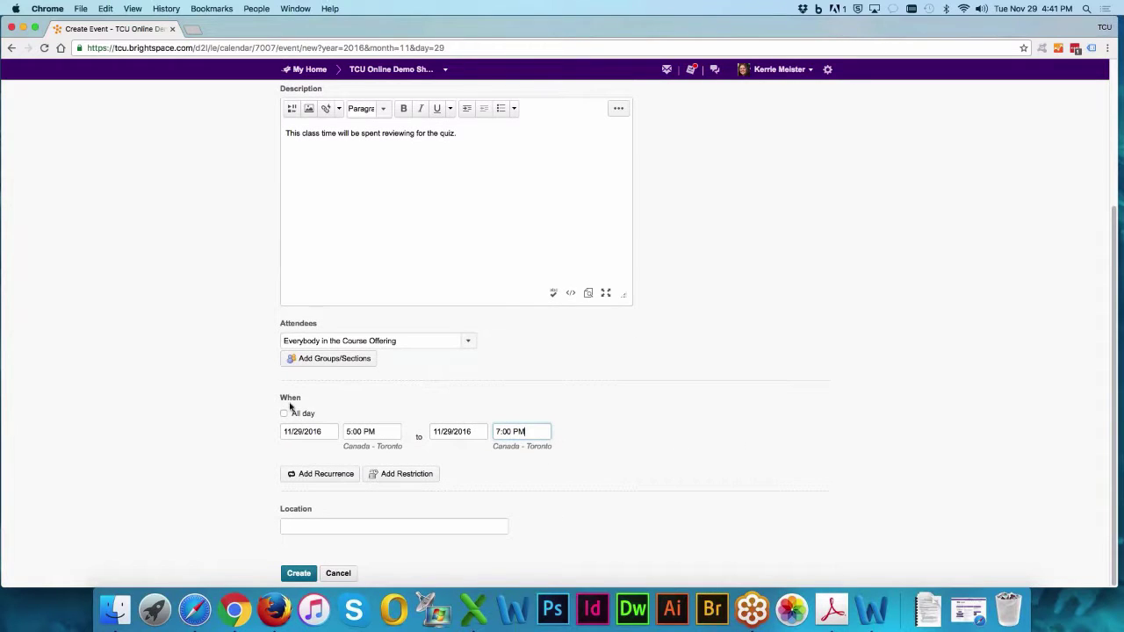
pyautogui.click(322, 474)
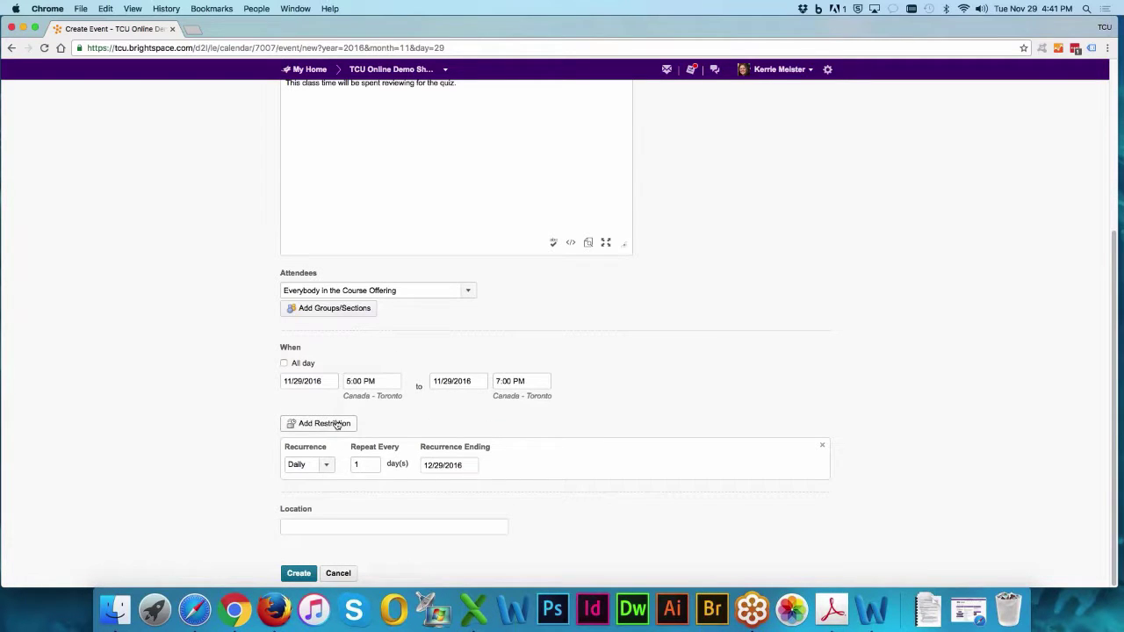
pyautogui.click(822, 445)
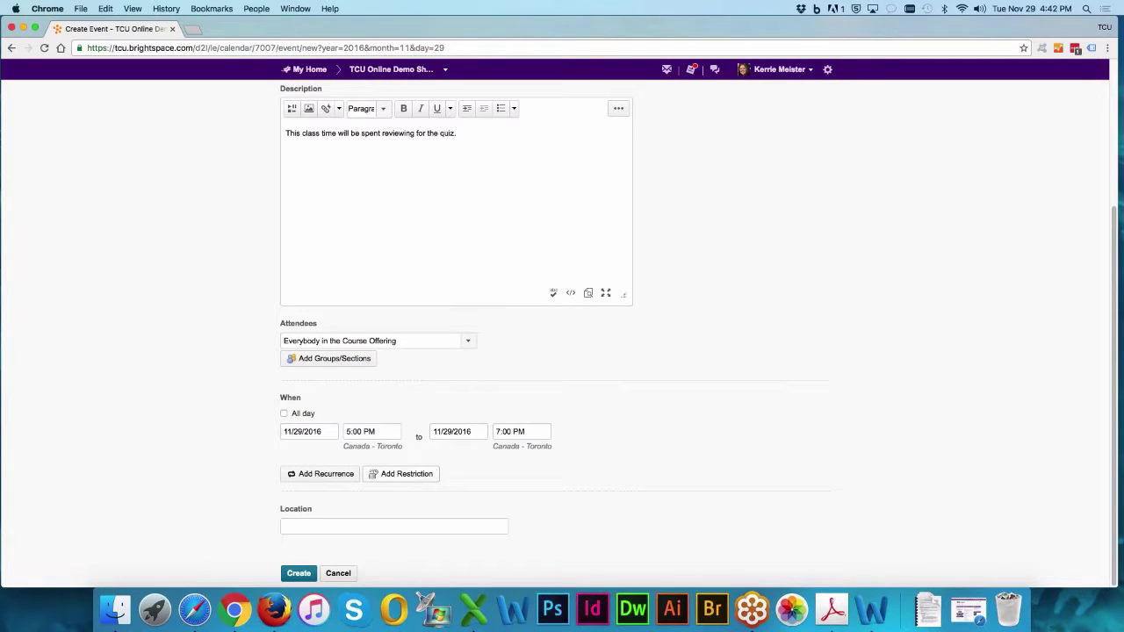
# Step: Add a restriction to the event, view its Event Visibility and Range unit choices, and remove the restriction
pyautogui.click(404, 474)
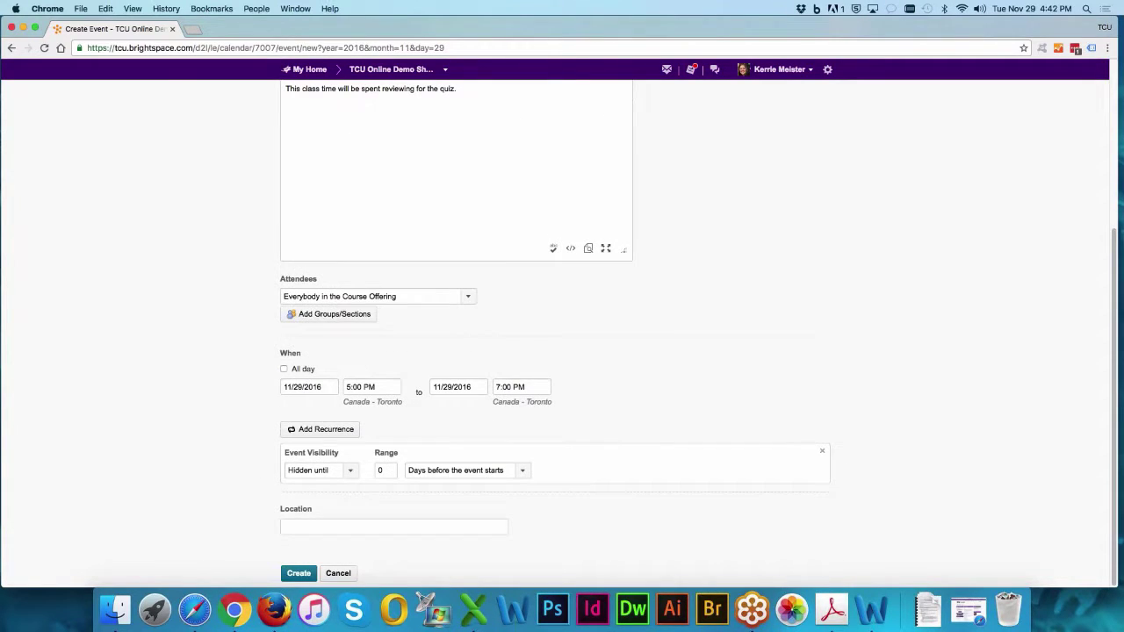
pyautogui.click(324, 475)
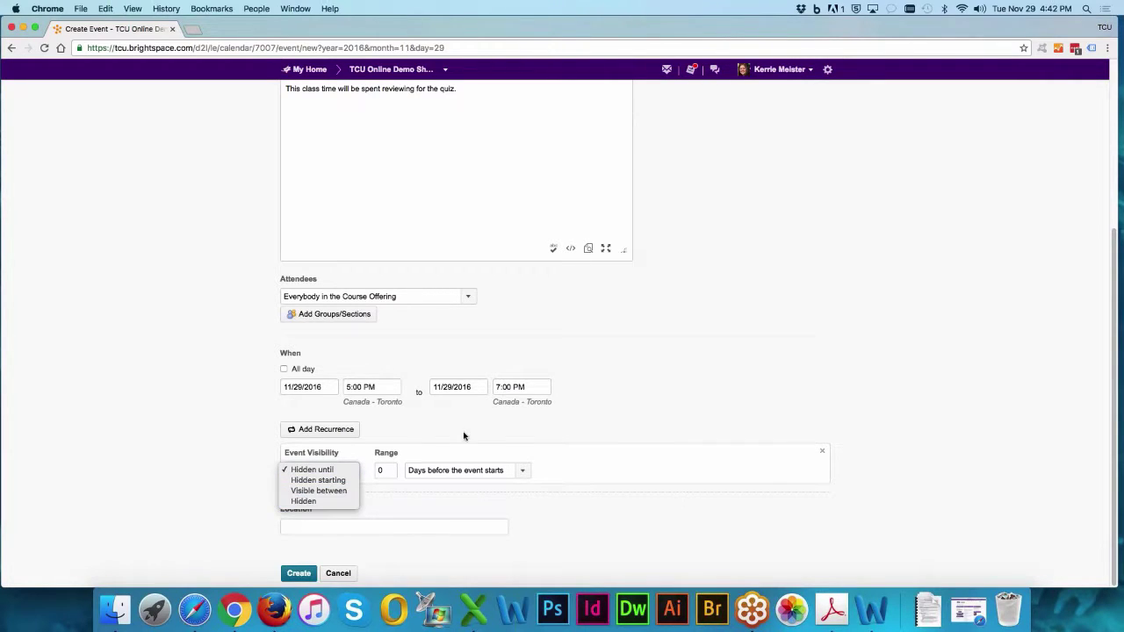
pyautogui.click(477, 471)
pyautogui.click(477, 471)
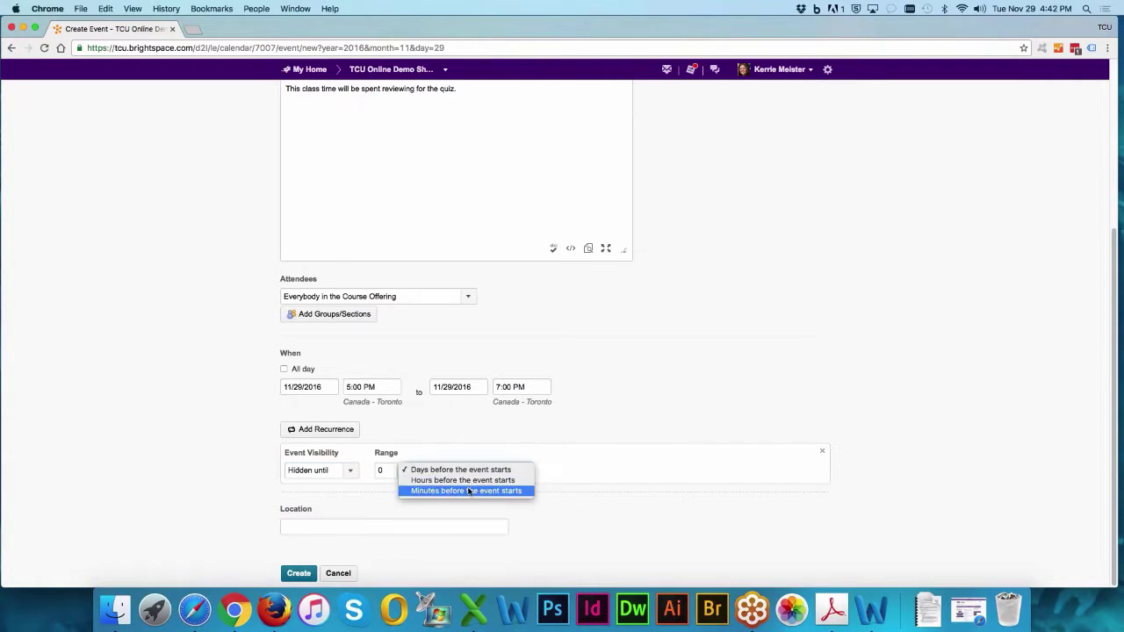
pyautogui.click(603, 423)
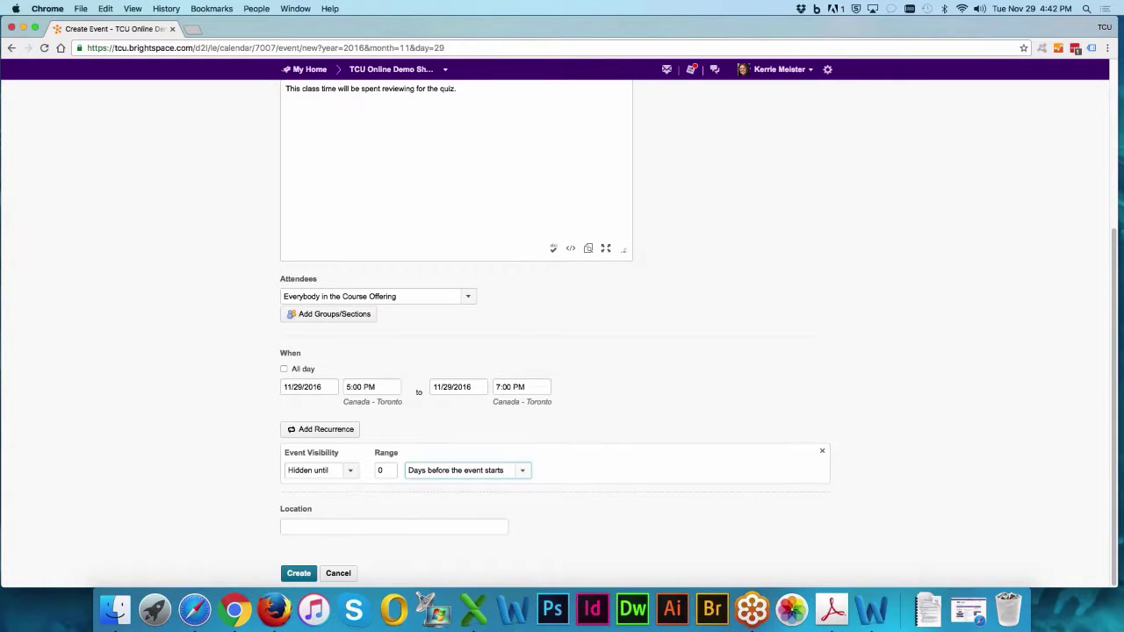
pyautogui.click(822, 453)
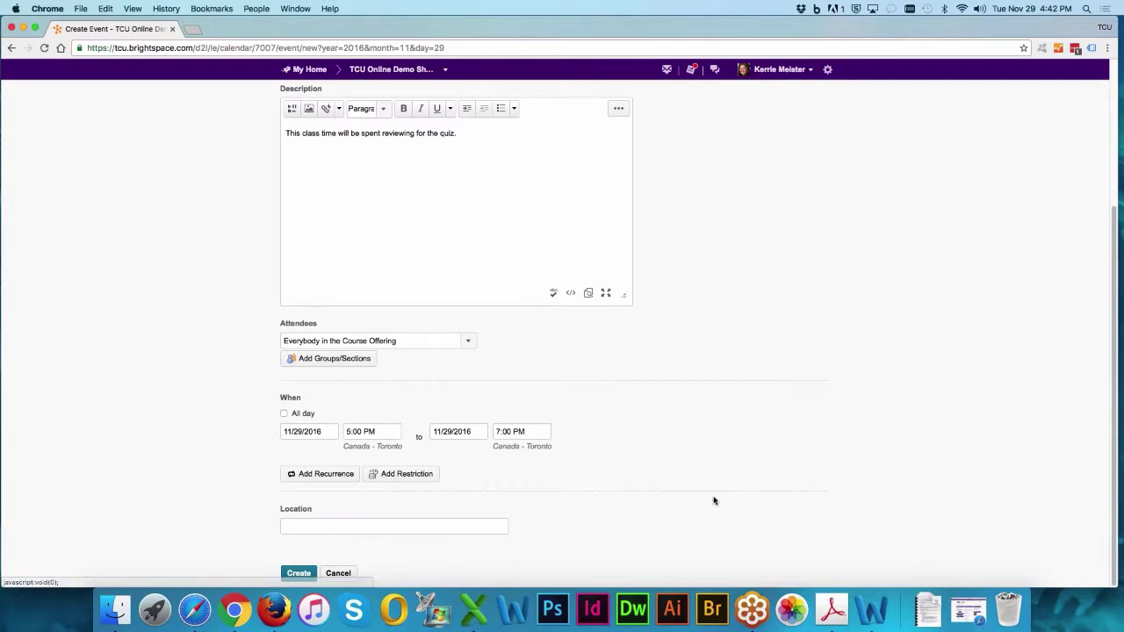
# Step: Set the event location to Sid Richard Lecture Hall 1, look over the form and create the event
pyautogui.click(378, 524)
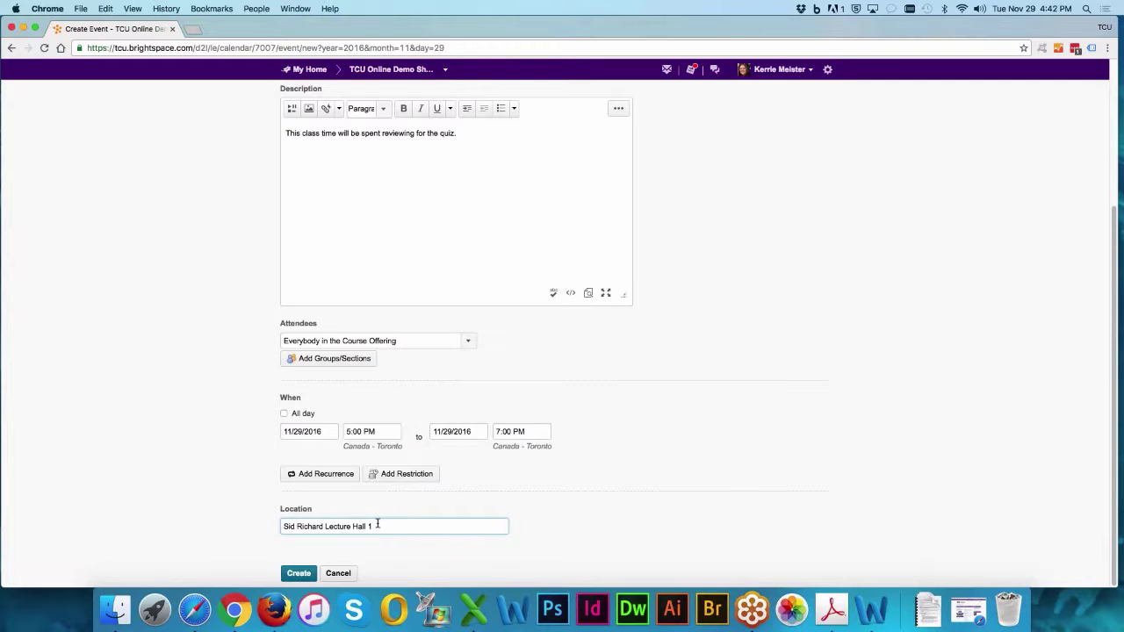
pyautogui.scroll(5, 621, 537)
pyautogui.scroll(-5, 545, 525)
pyautogui.click(301, 573)
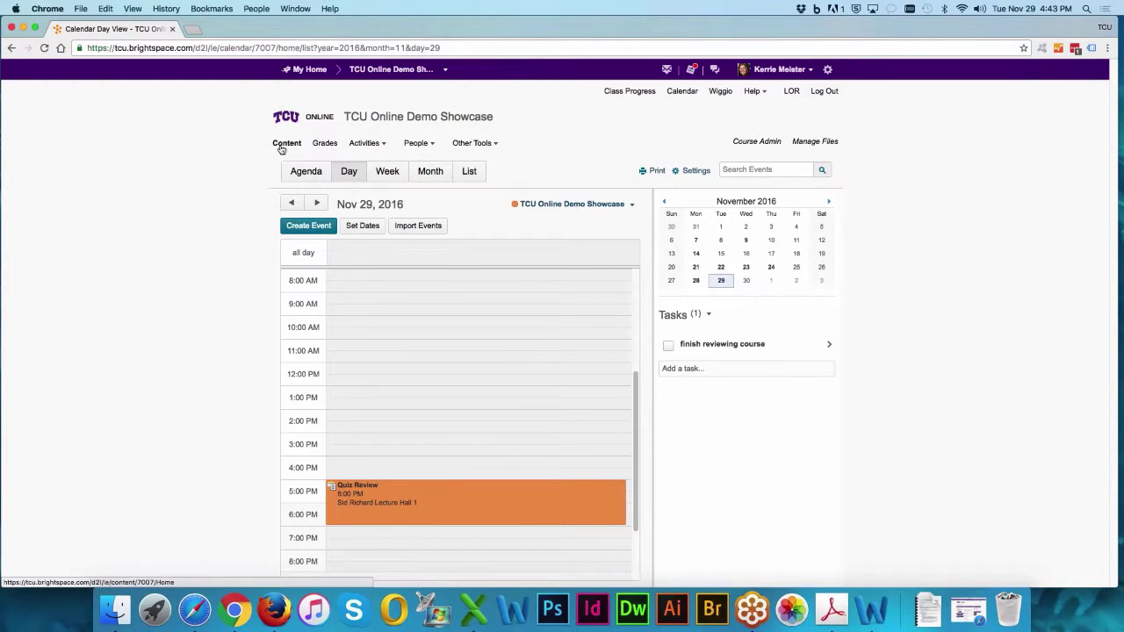
# Step: Start another calendar event and add the Final Project module as its content
pyautogui.click(328, 226)
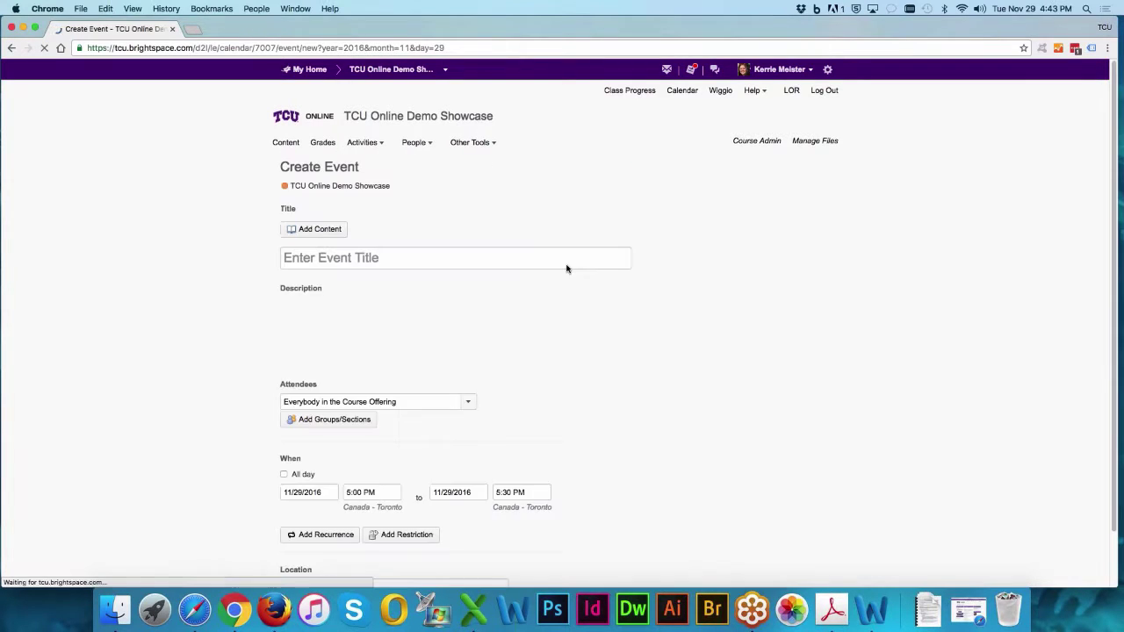
pyautogui.click(309, 232)
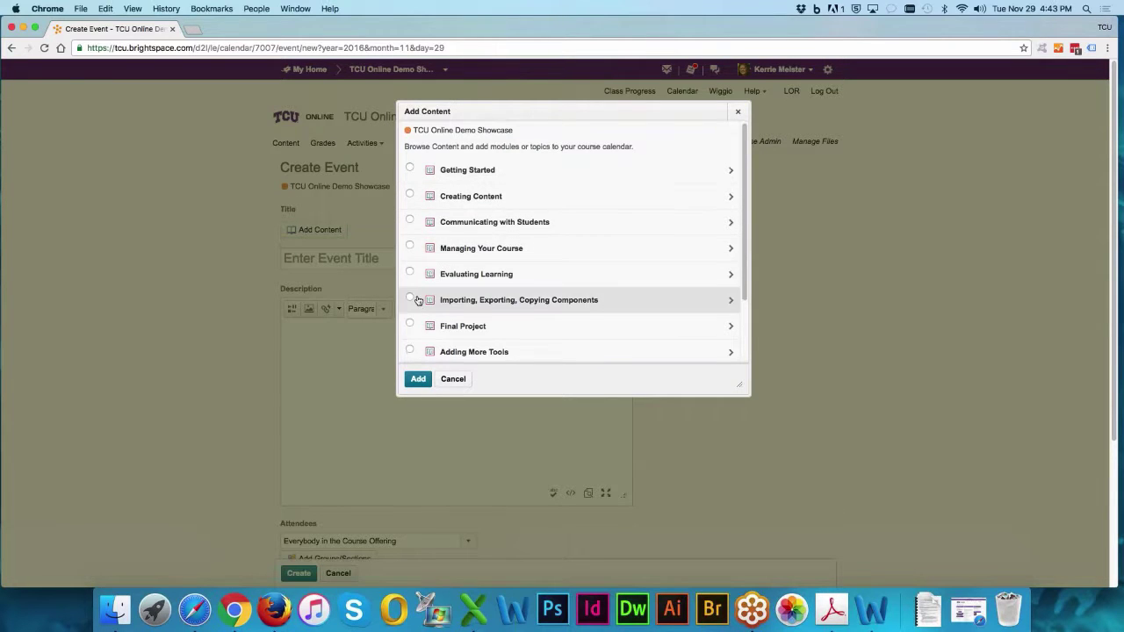
pyautogui.scroll(-2, 413, 289)
pyautogui.click(410, 269)
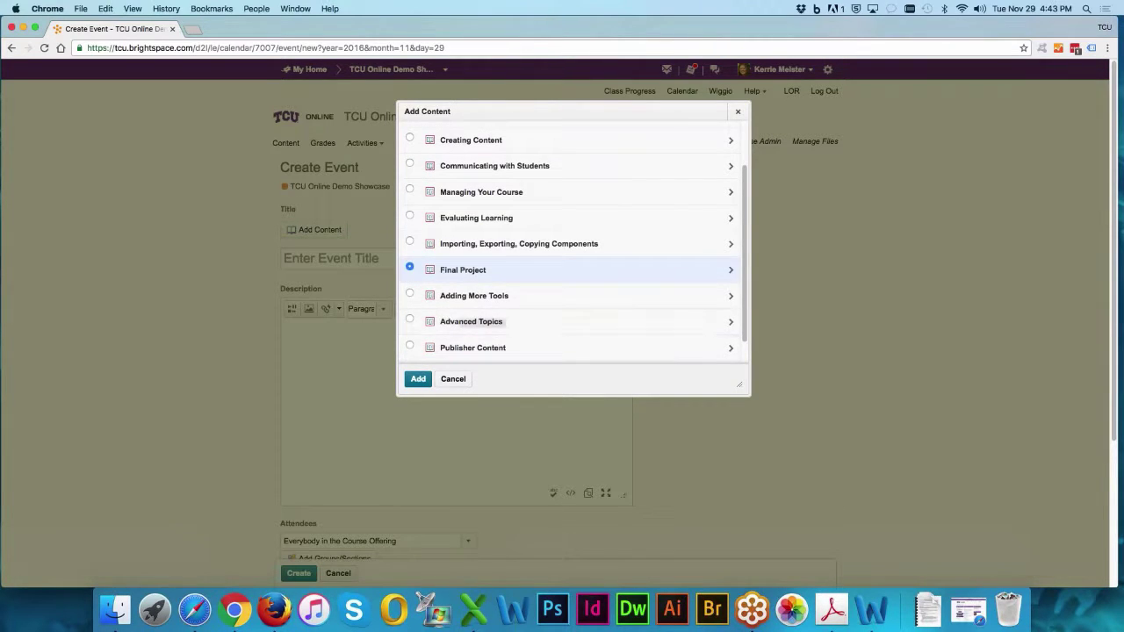
pyautogui.click(418, 379)
# Step: Set the Final Project event's start date to 12/16/2016 and create the event
pyautogui.scroll(-3, 651, 453)
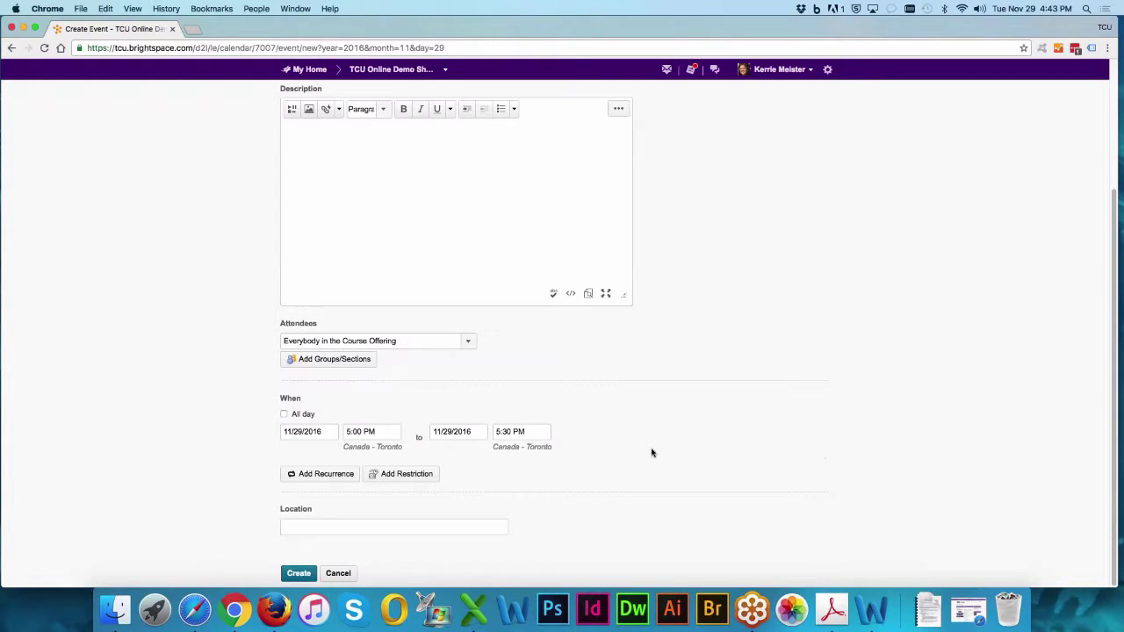
pyautogui.click(316, 431)
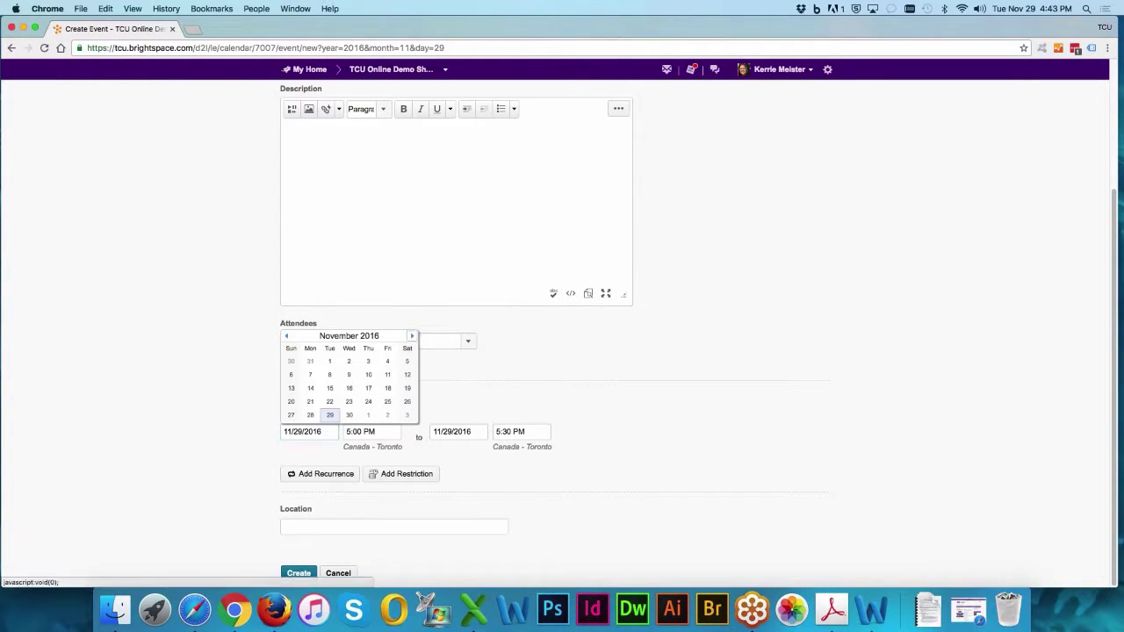
pyautogui.click(412, 336)
pyautogui.click(388, 389)
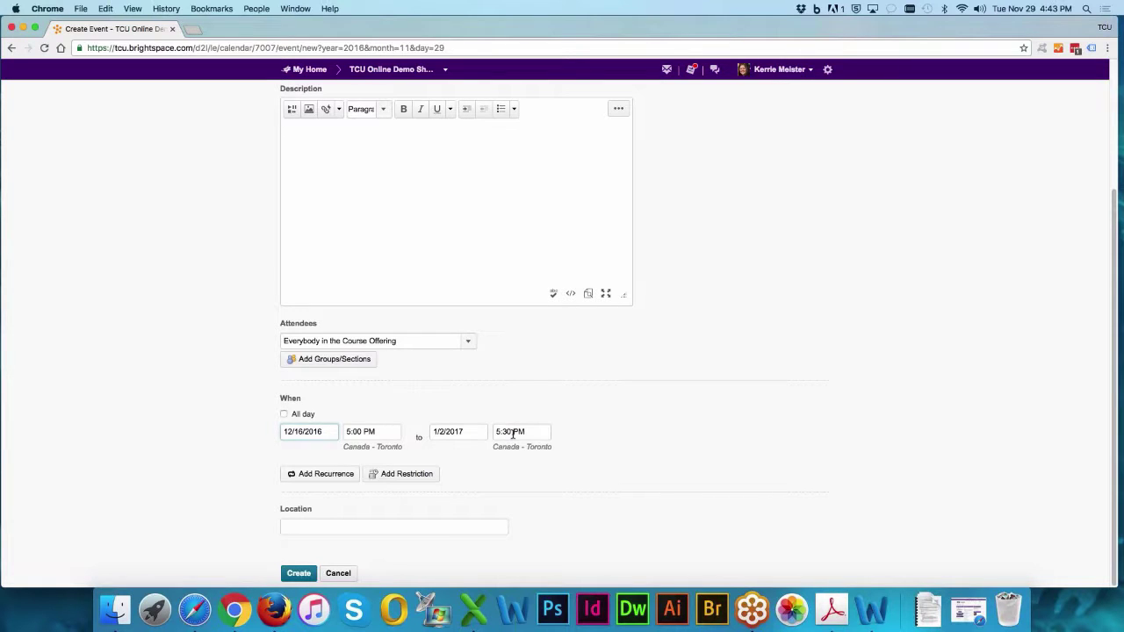
pyautogui.click(303, 574)
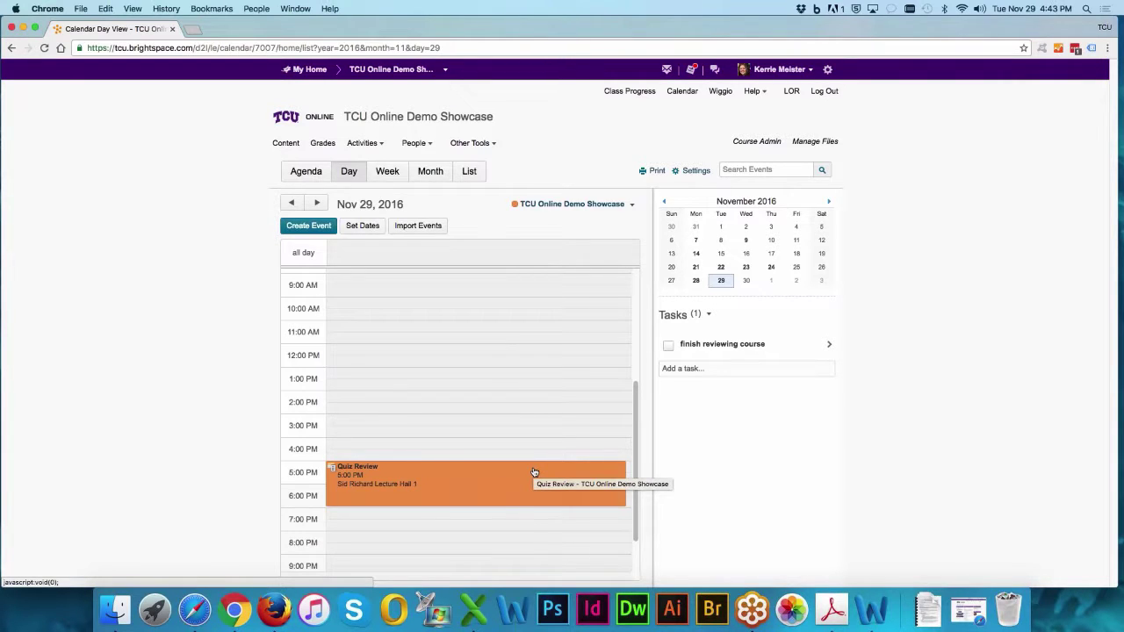
# Step: View the options for importing events from an iCal file, and close them without importing
pyautogui.click(422, 228)
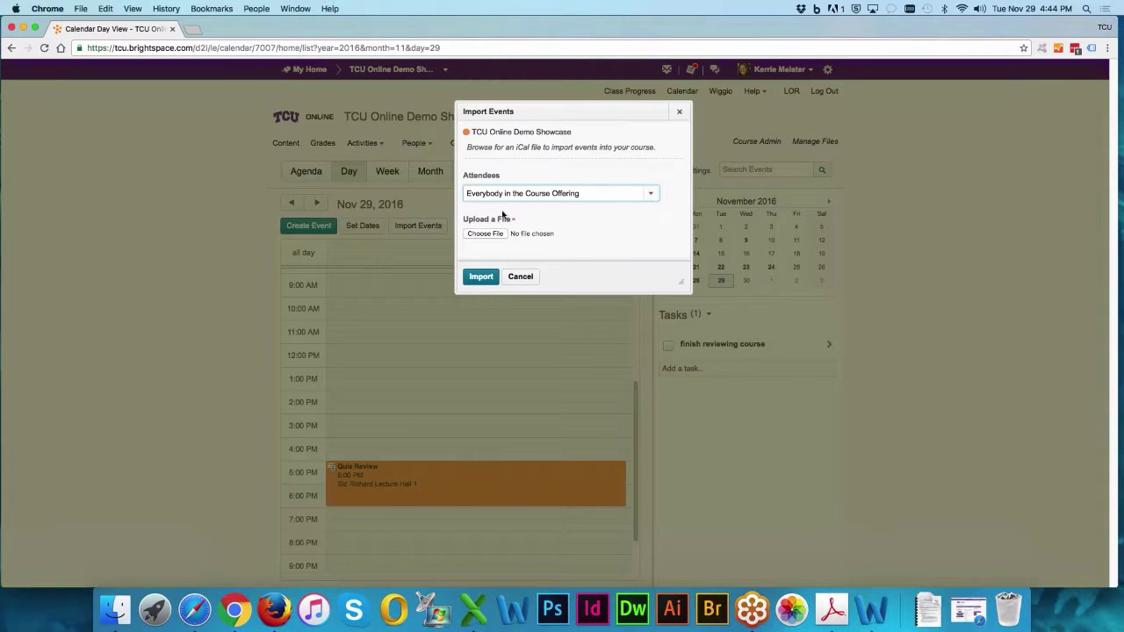
pyautogui.moveTo(516, 148); pyautogui.dragTo(542, 145)
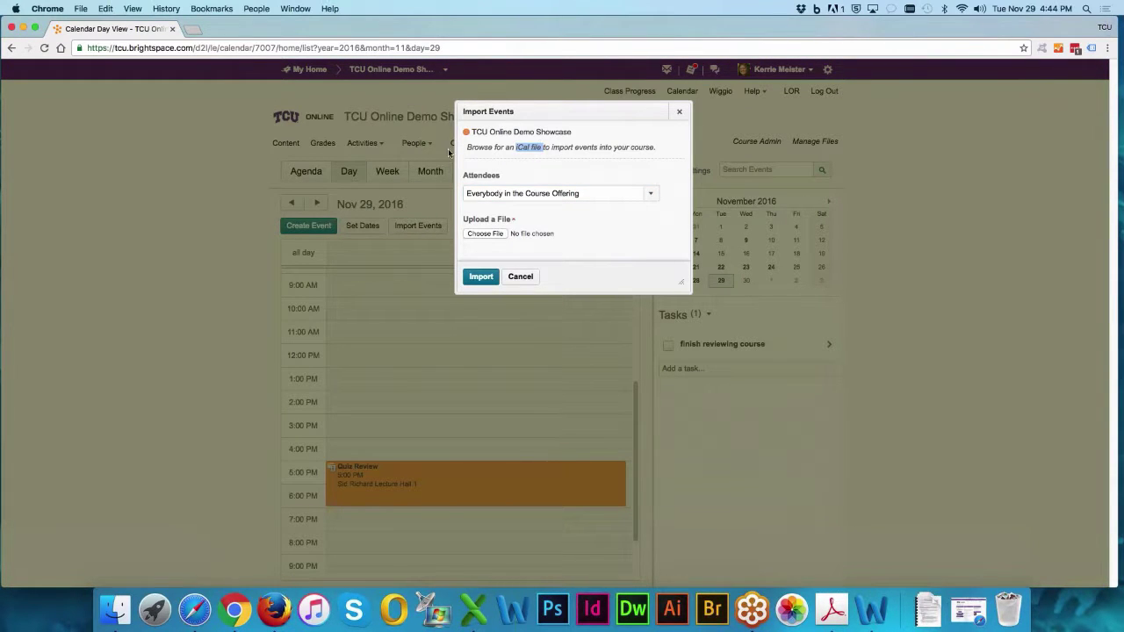
pyautogui.click(678, 112)
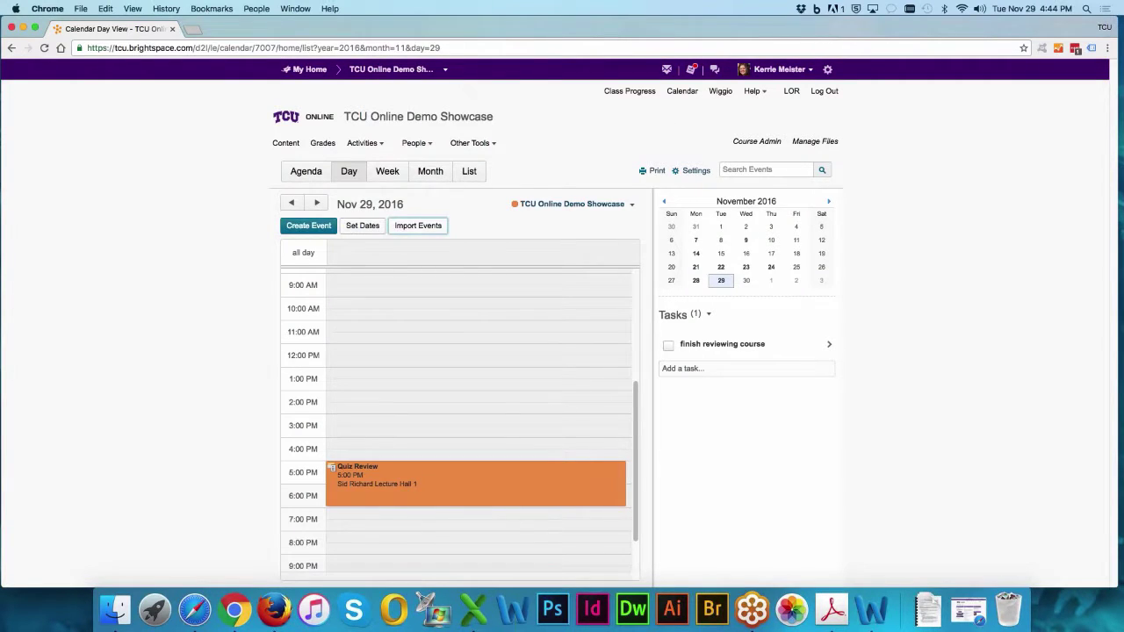
# Step: Browse the course content available for date restrictions and choose the Getting Started module for setting dates
pyautogui.click(365, 225)
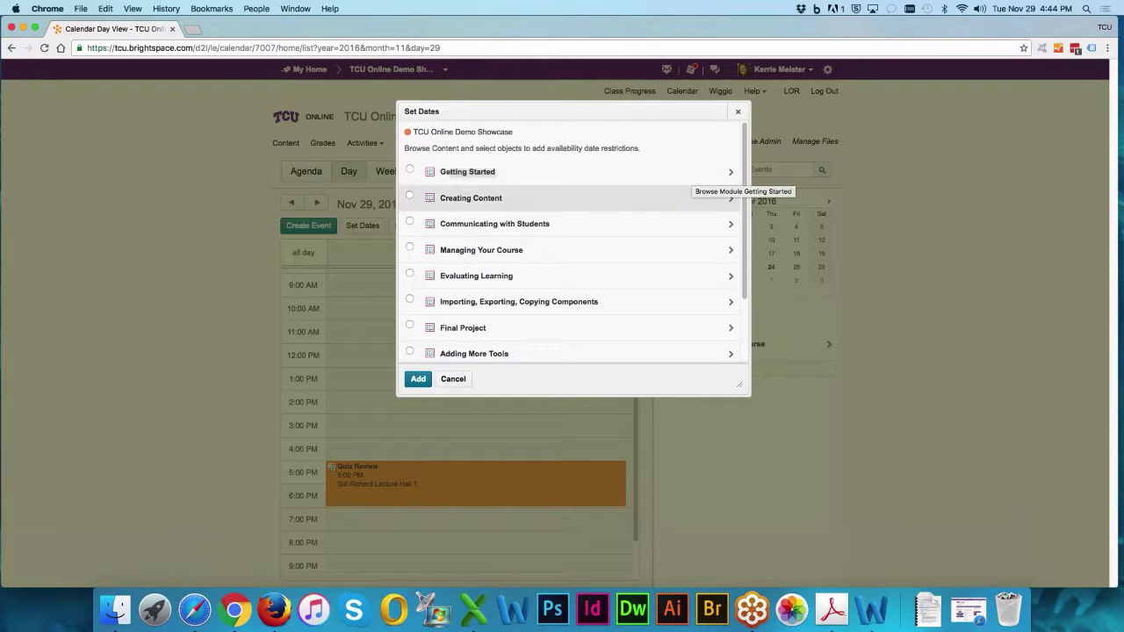
pyautogui.scroll(-3, 696, 181)
pyautogui.scroll(3, 638, 295)
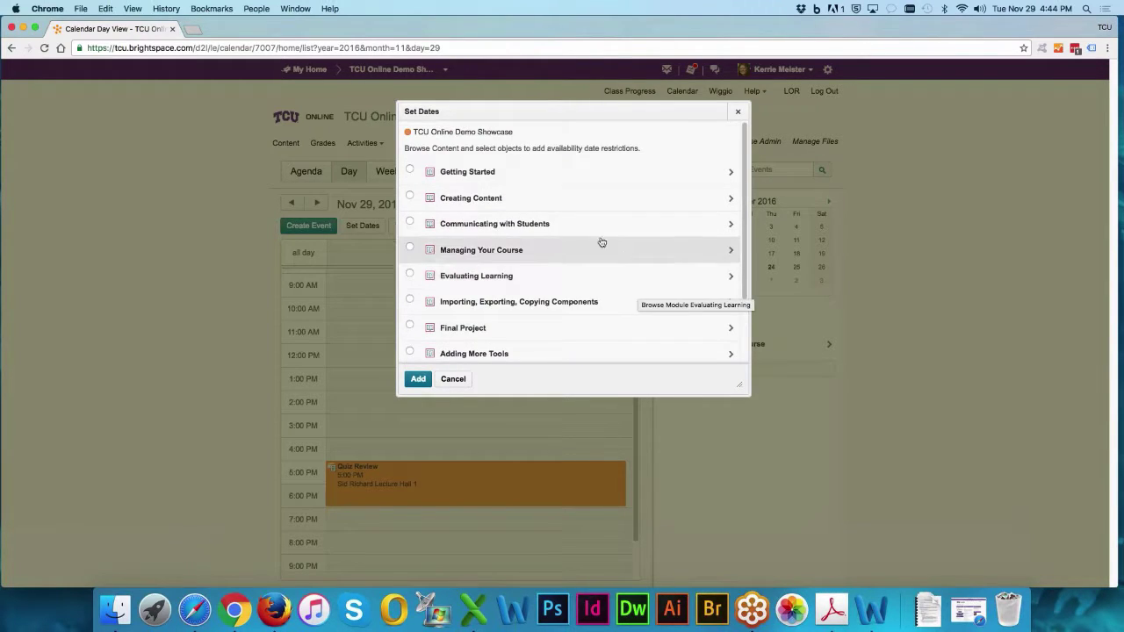
pyautogui.click(547, 178)
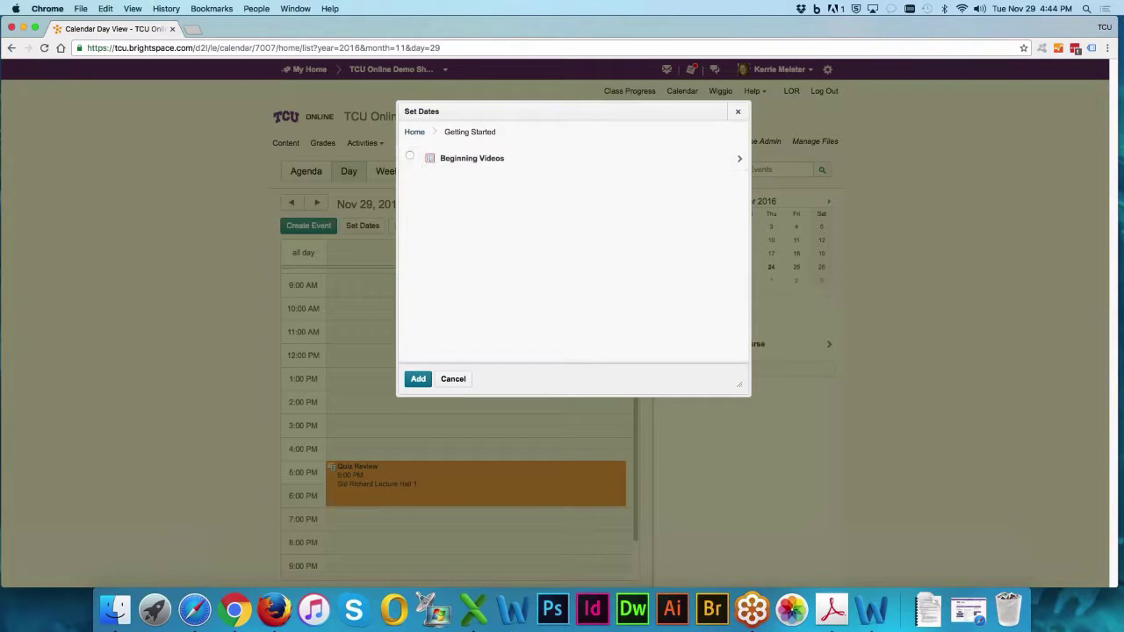
pyautogui.click(412, 132)
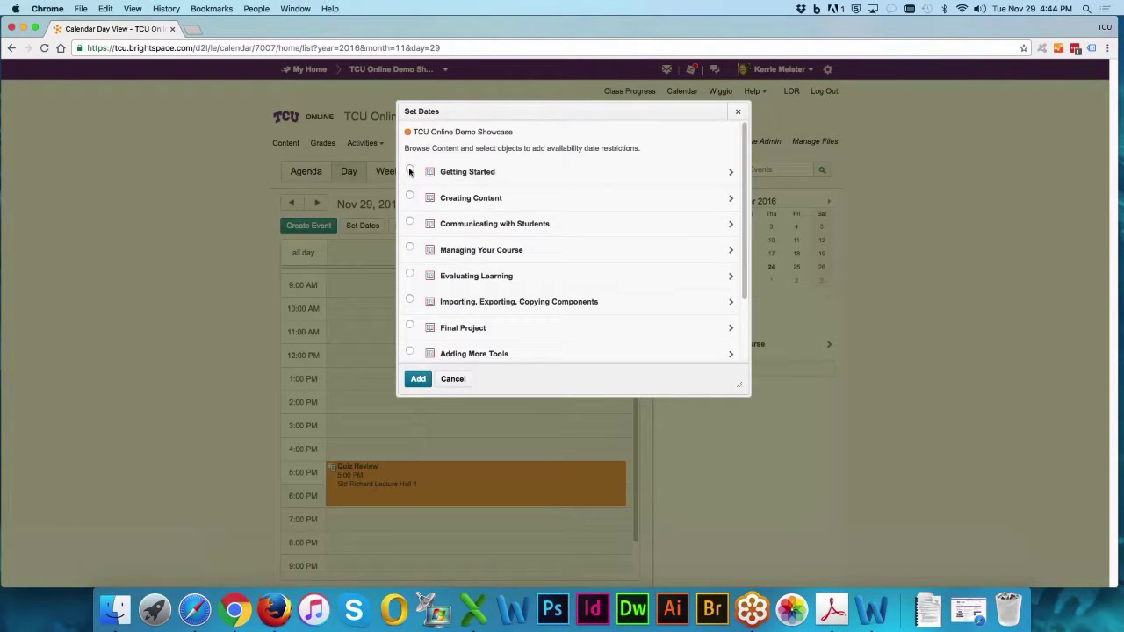
pyautogui.click(409, 169)
pyautogui.click(418, 380)
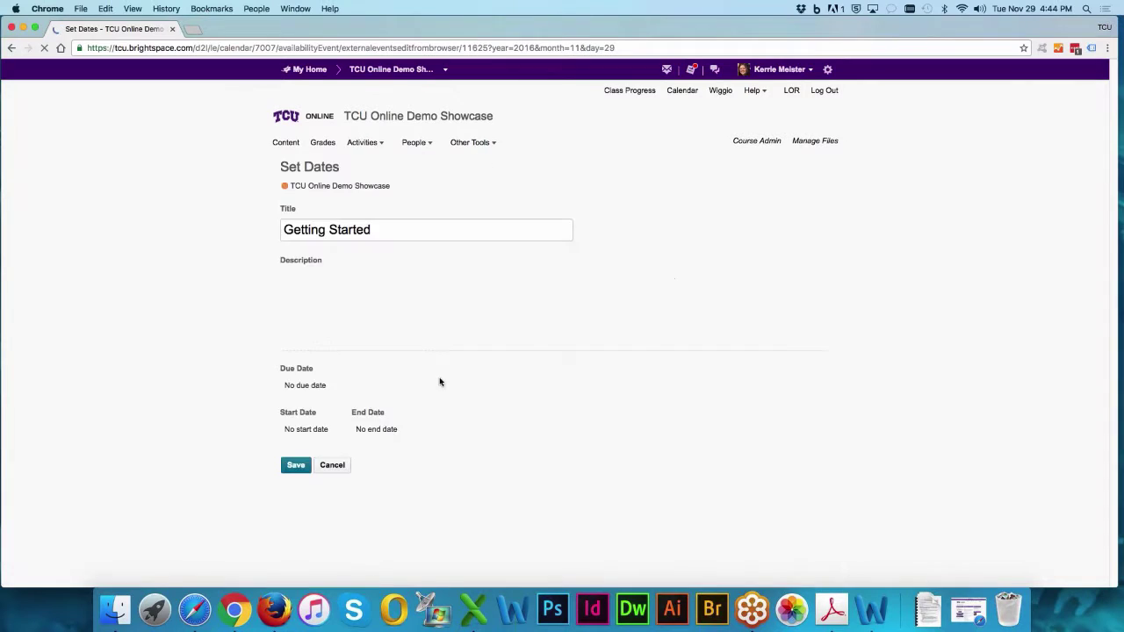
# Step: Add a due date and a start date of 11/29/2016, 4:00 PM to Getting Started, and cancel without saving
pyautogui.scroll(-1, 739, 328)
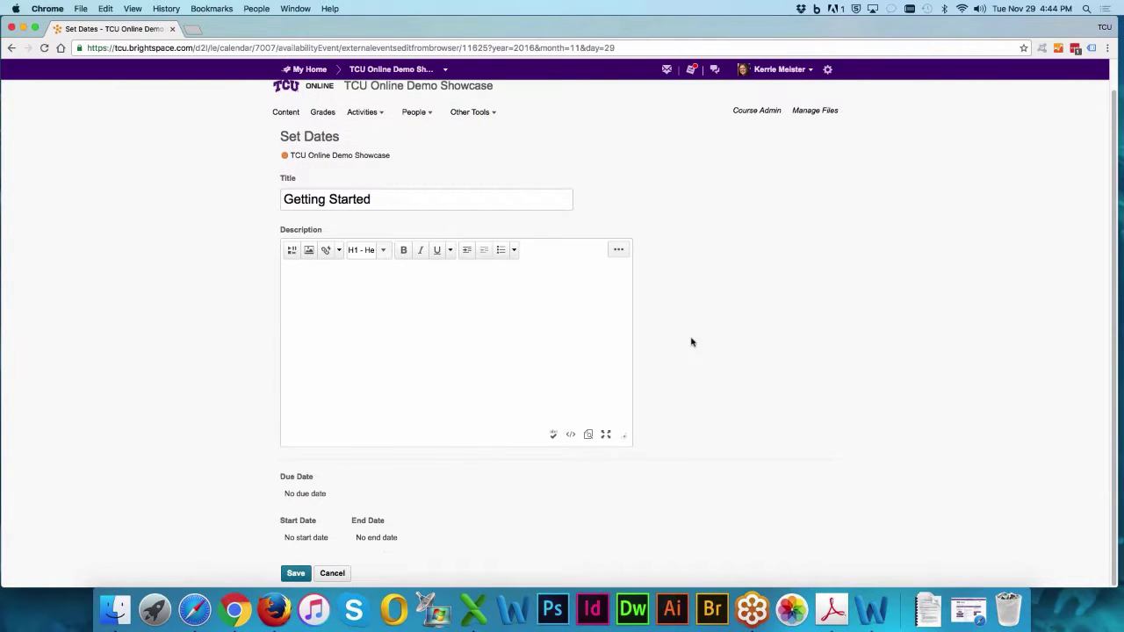
pyautogui.click(303, 493)
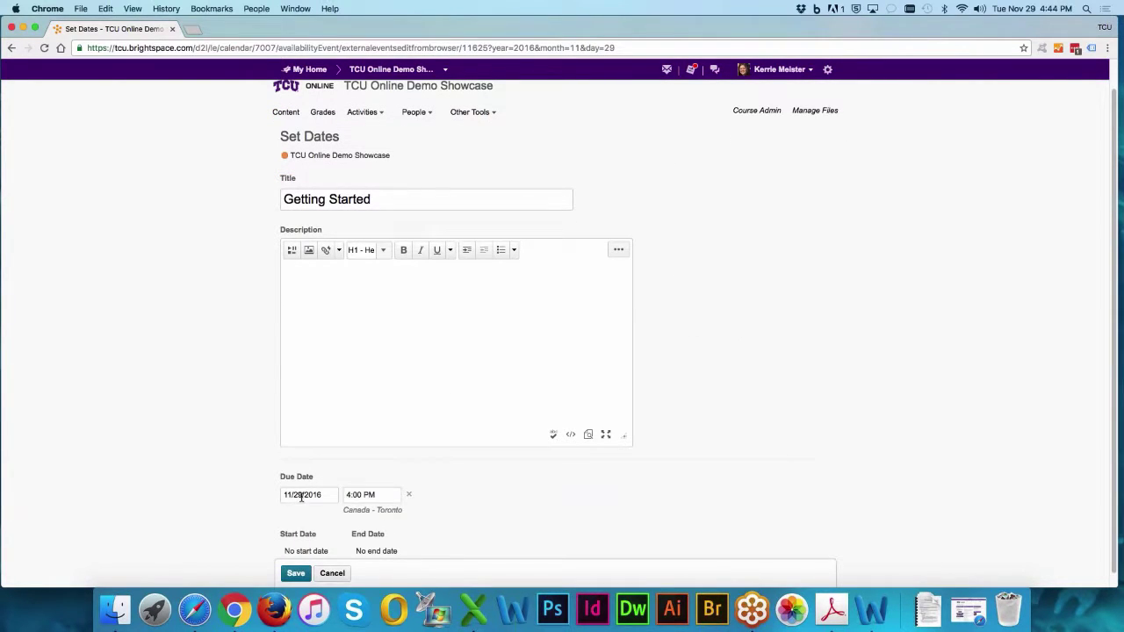
pyautogui.click(305, 551)
pyautogui.scroll(-1, 566, 512)
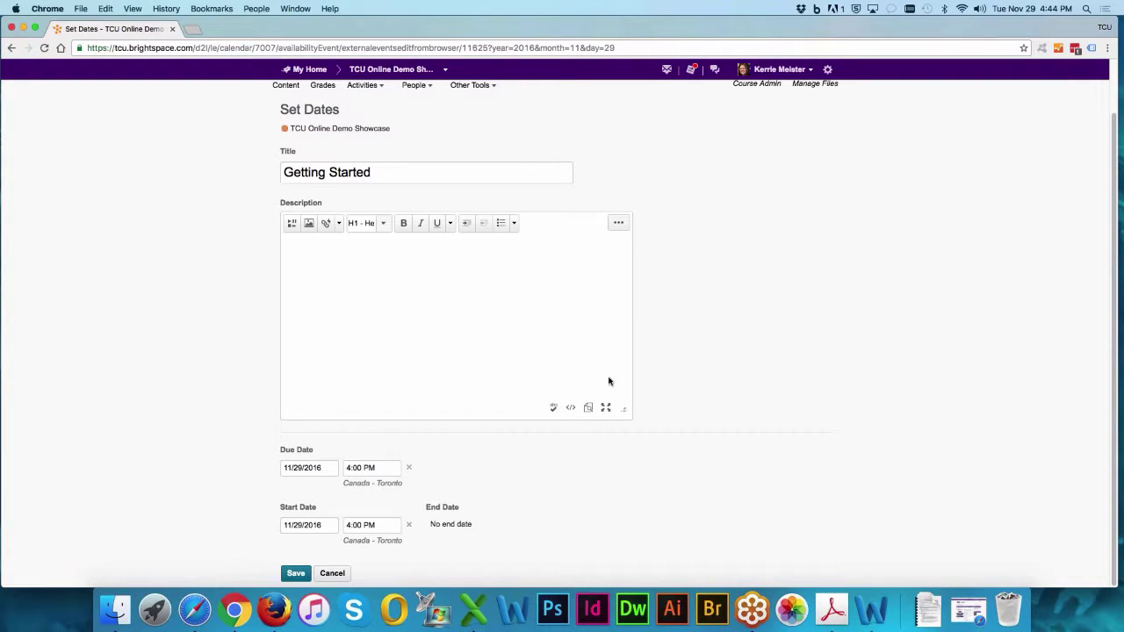
pyautogui.click(342, 576)
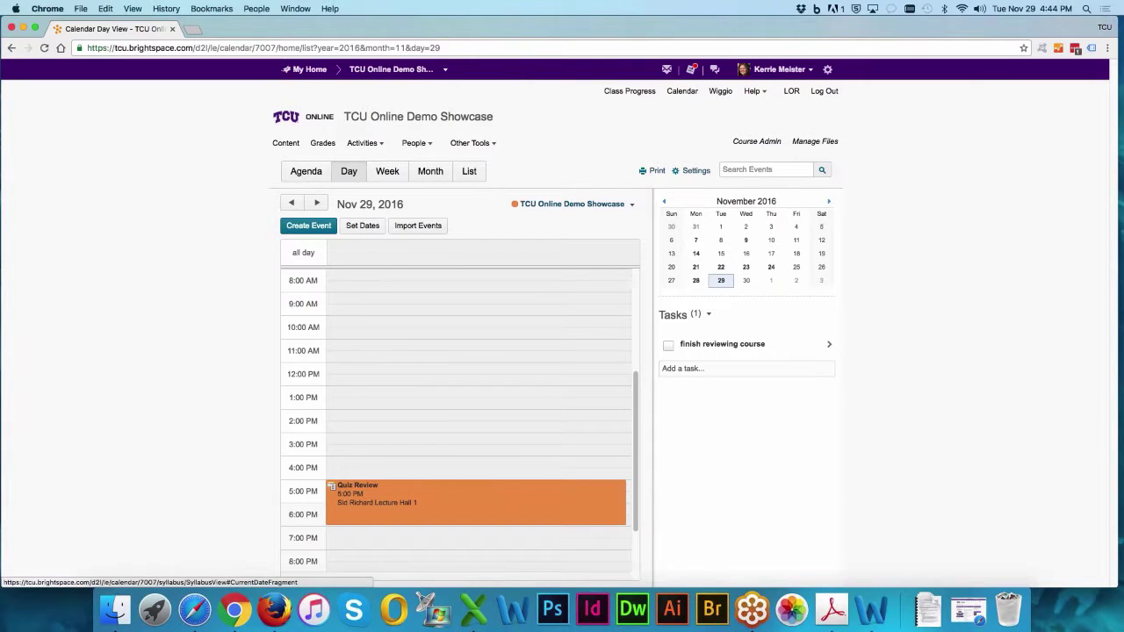
# Step: Show the events from all calendars in the day view
pyautogui.click(632, 206)
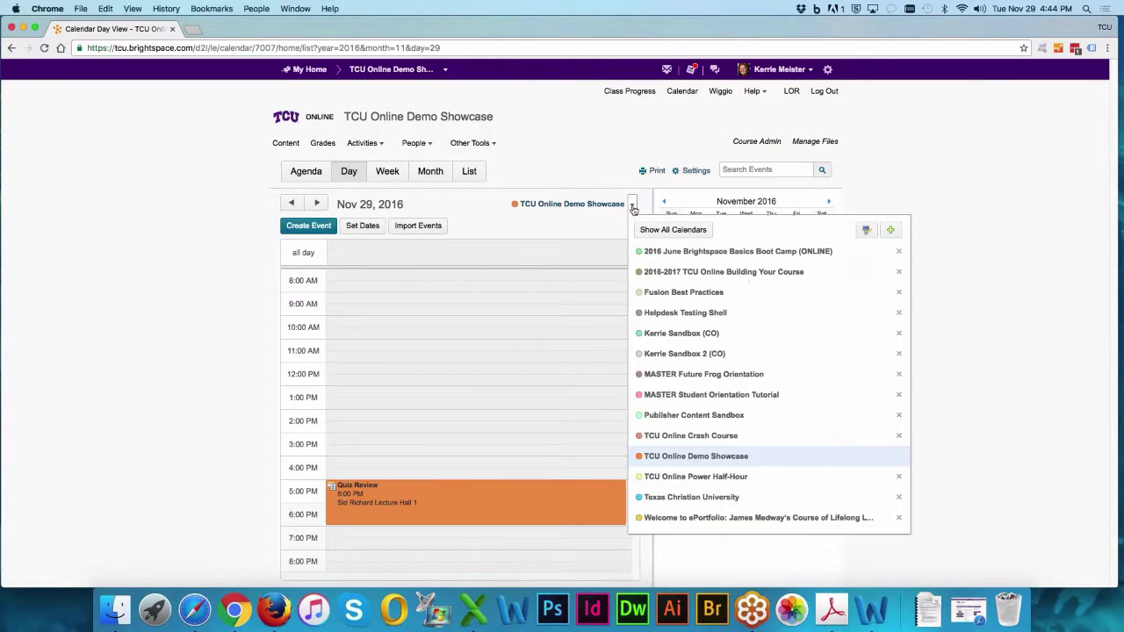
pyautogui.click(673, 230)
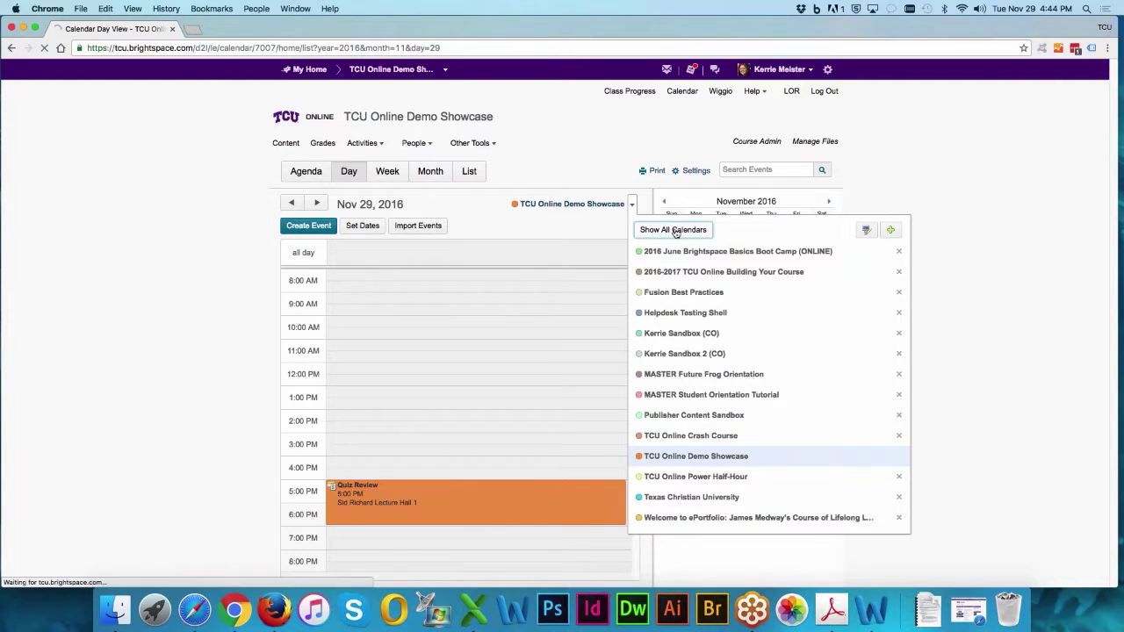
pyautogui.click(629, 204)
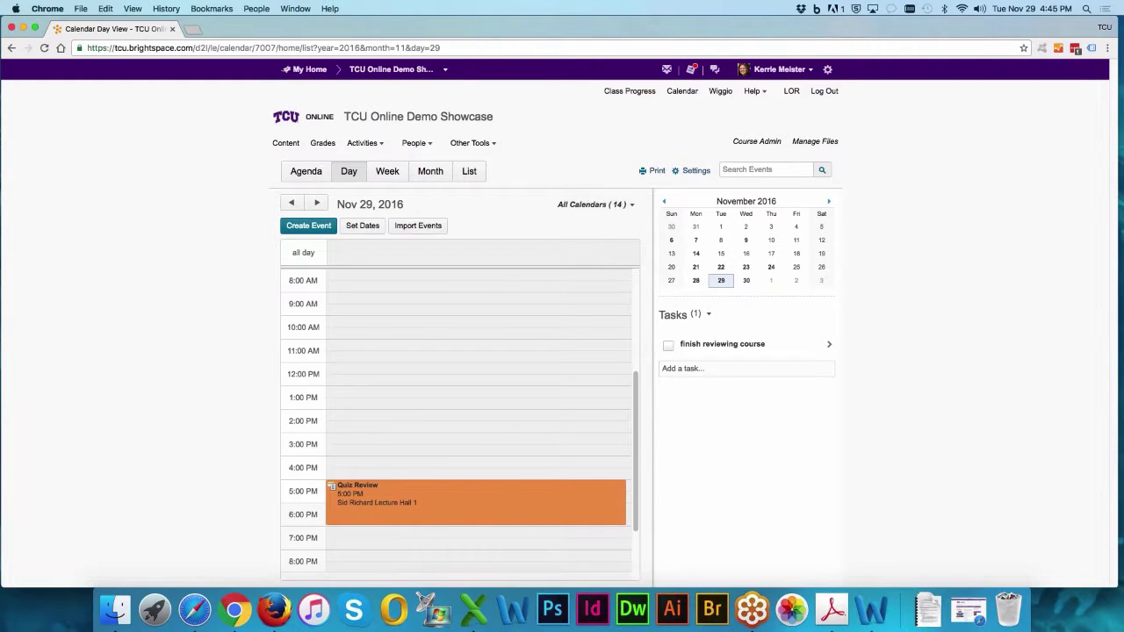
# Step: Remove the second sandbox calendar from the calendar list and switch to the TCU Online Crash Course calendar
pyautogui.click(631, 207)
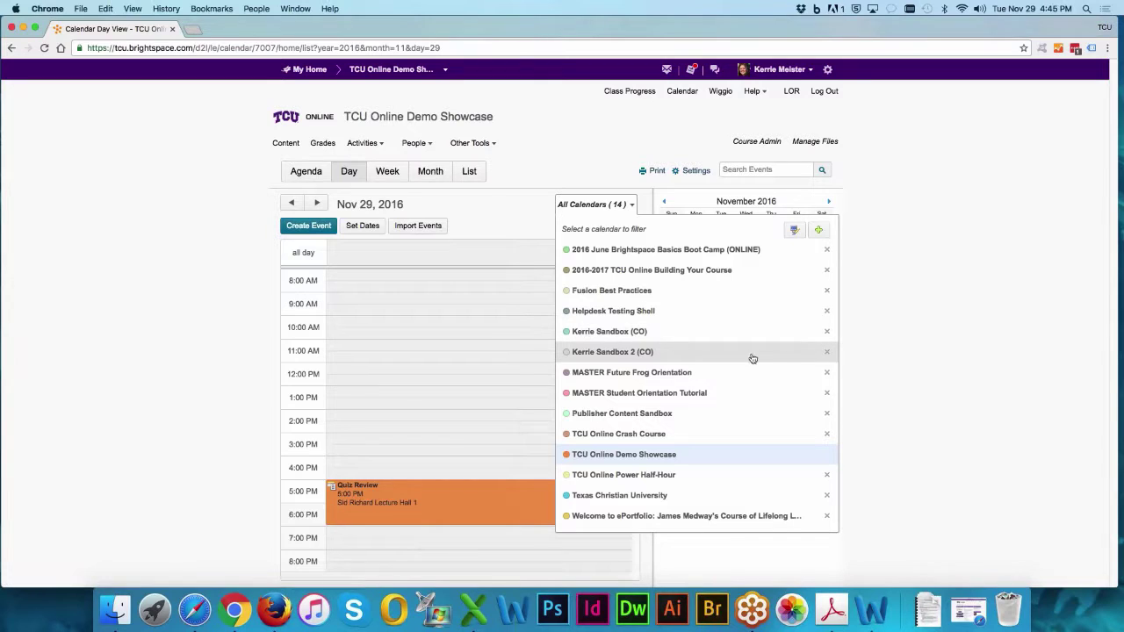
pyautogui.click(828, 353)
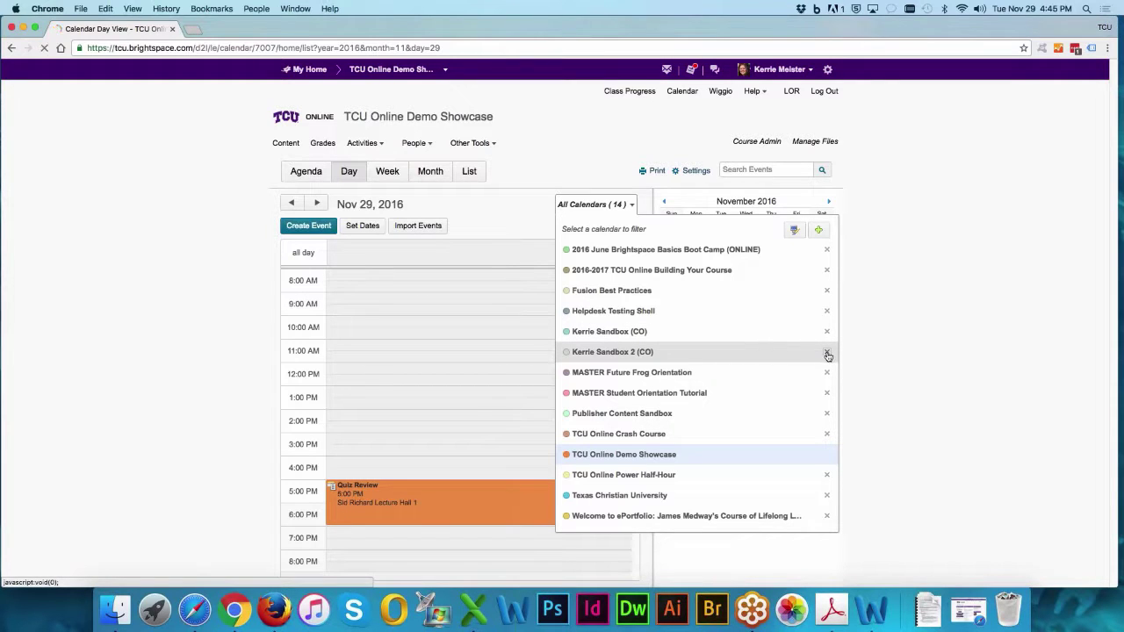
pyautogui.click(630, 206)
pyautogui.click(628, 416)
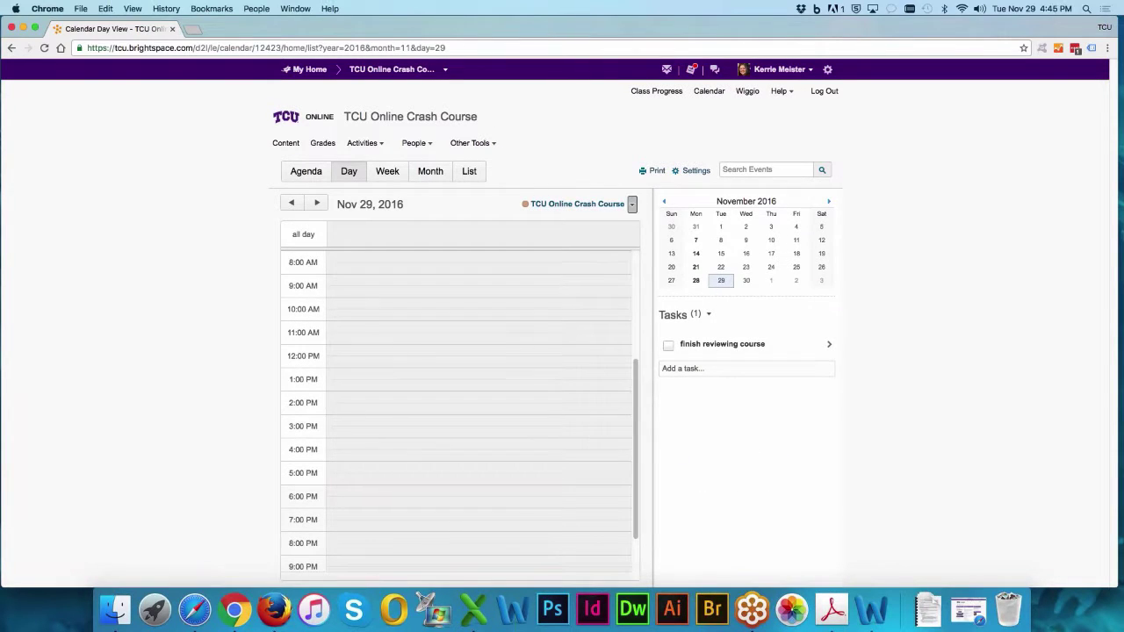
# Step: Add the removed sandbox calendar back to the calendar list and return to the TCU Online Demo Showcase calendar
pyautogui.click(631, 204)
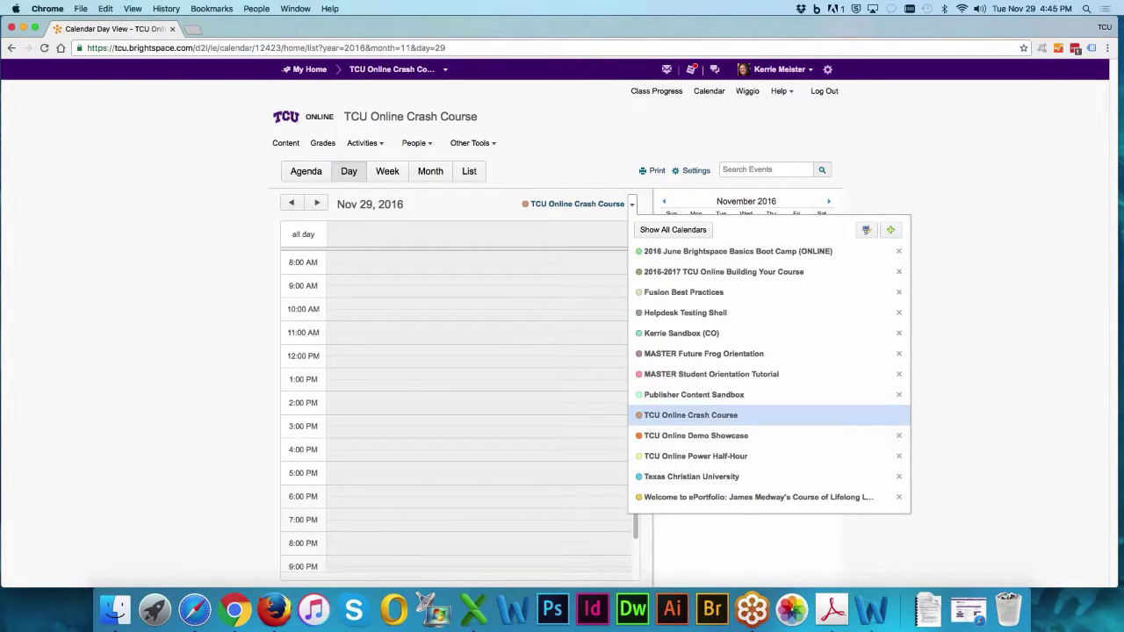
pyautogui.click(891, 230)
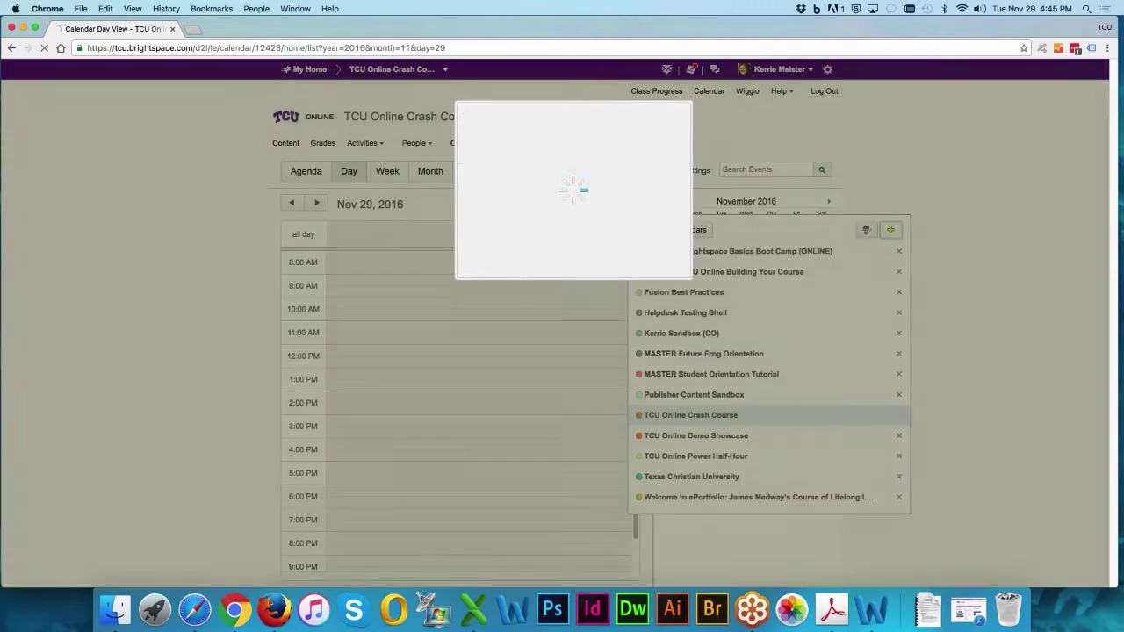
pyautogui.click(466, 196)
pyautogui.click(475, 233)
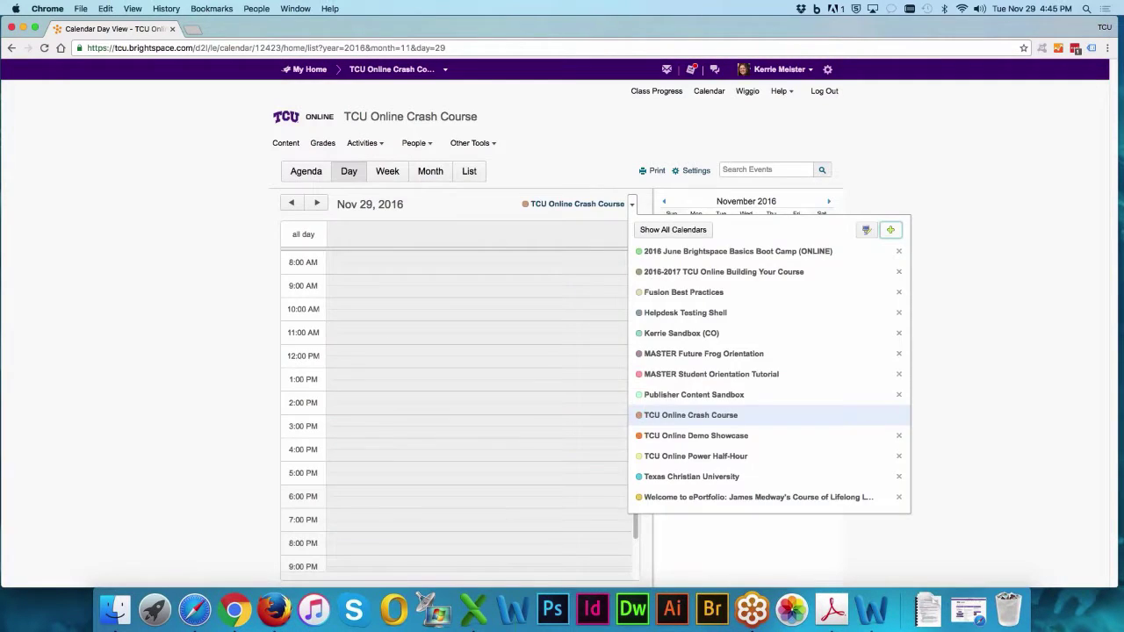
pyautogui.click(633, 204)
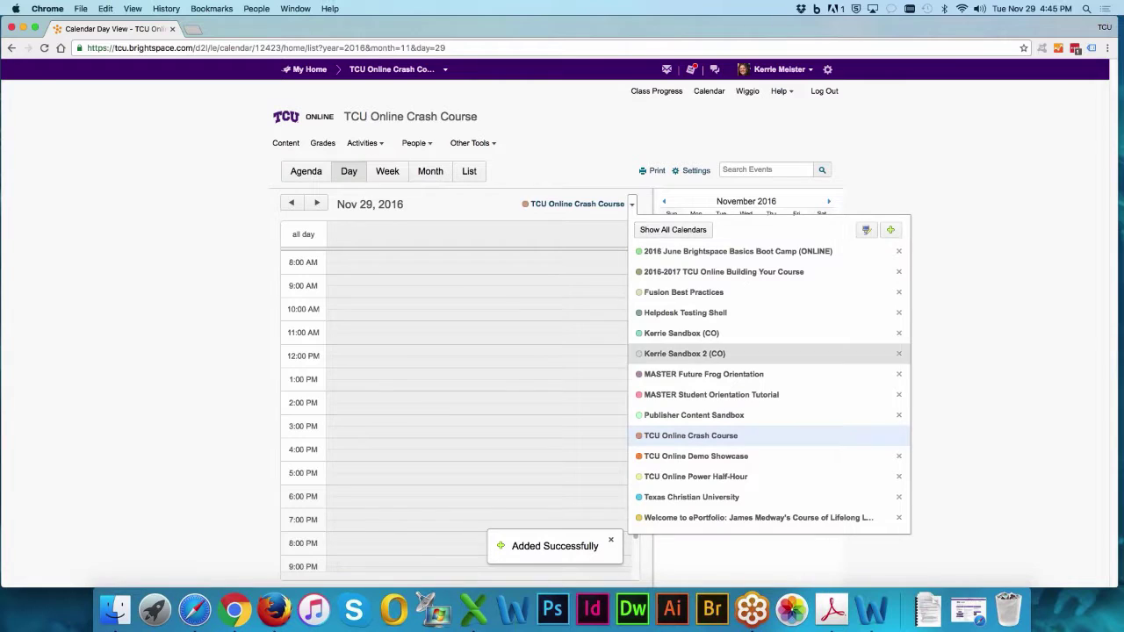
pyautogui.click(696, 456)
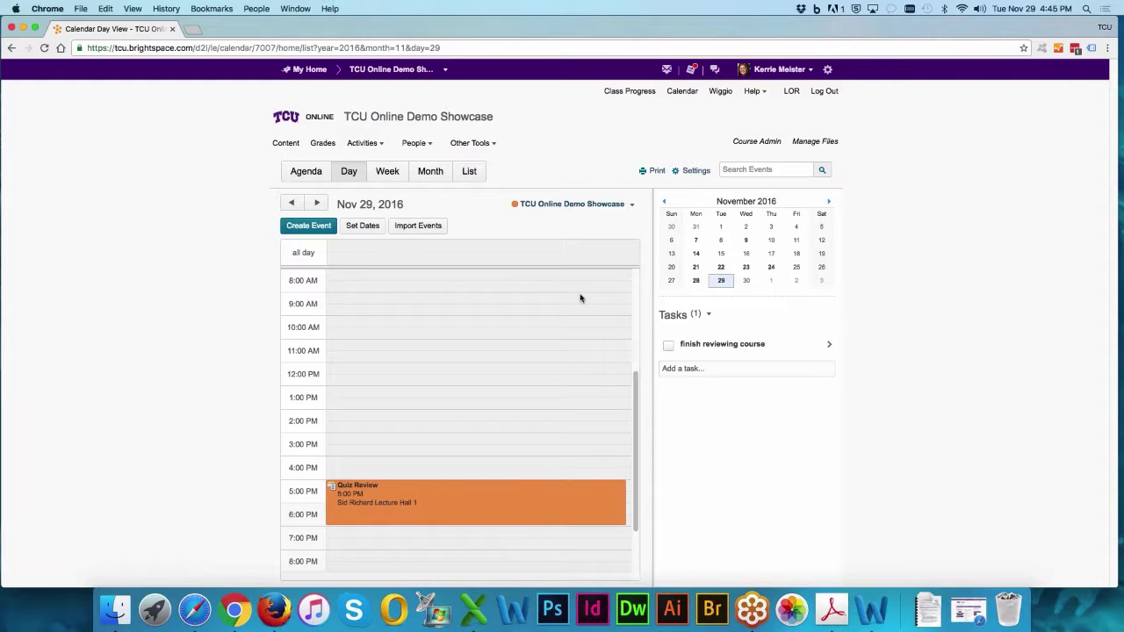
# Step: Look through the course calendar in the Agenda, Day, Week, Month and List views
pyautogui.click(306, 172)
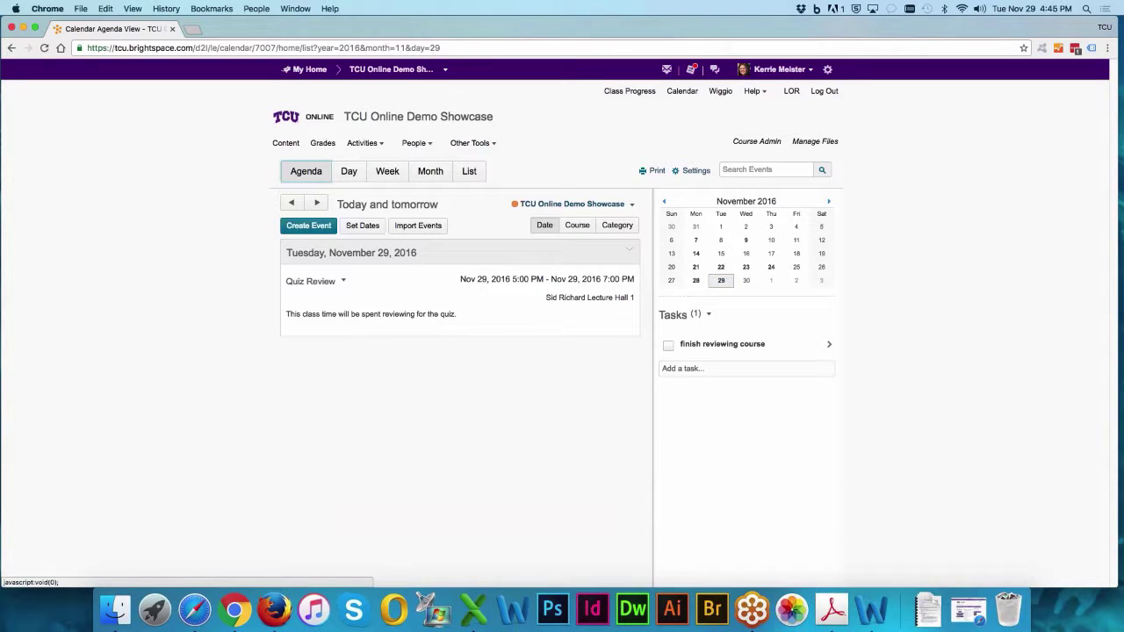
pyautogui.click(348, 171)
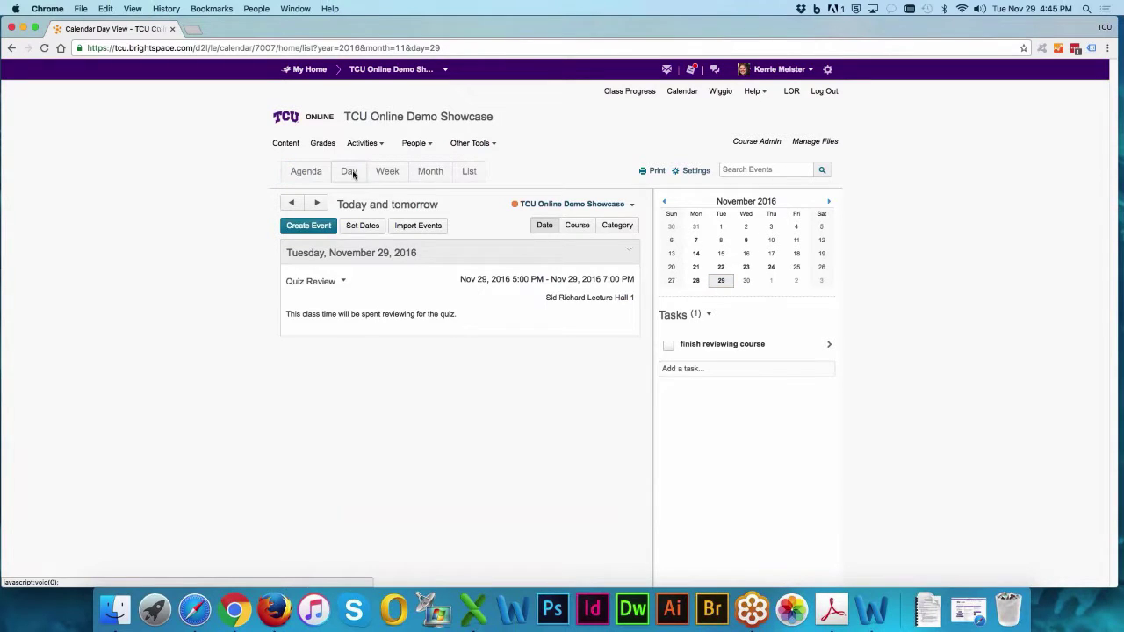
pyautogui.click(387, 171)
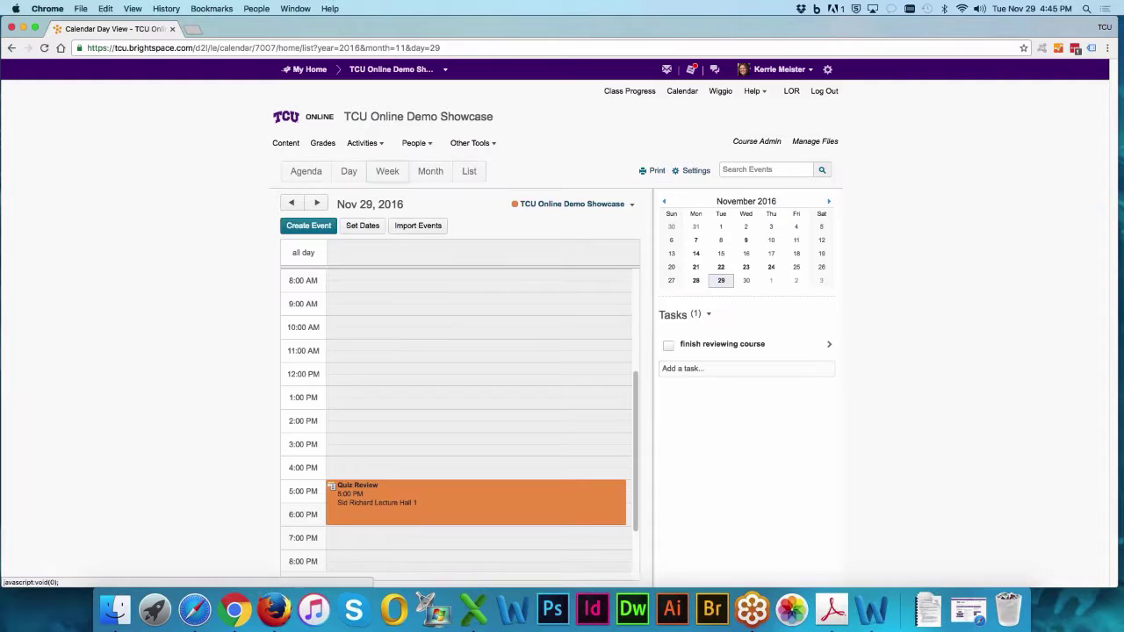
pyautogui.click(430, 172)
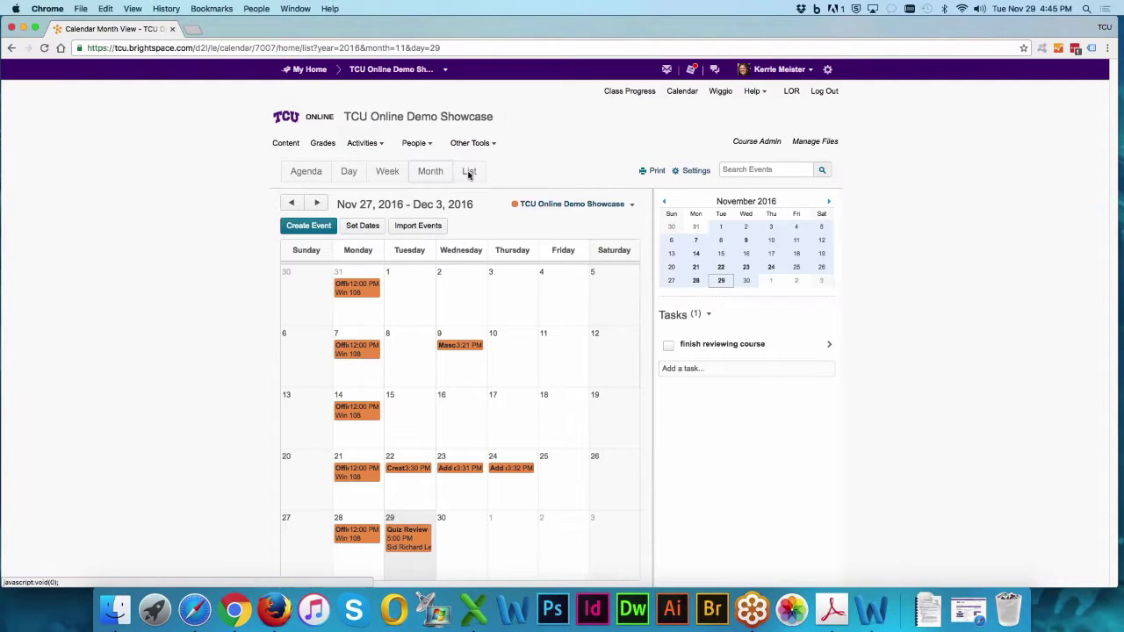
pyautogui.click(469, 173)
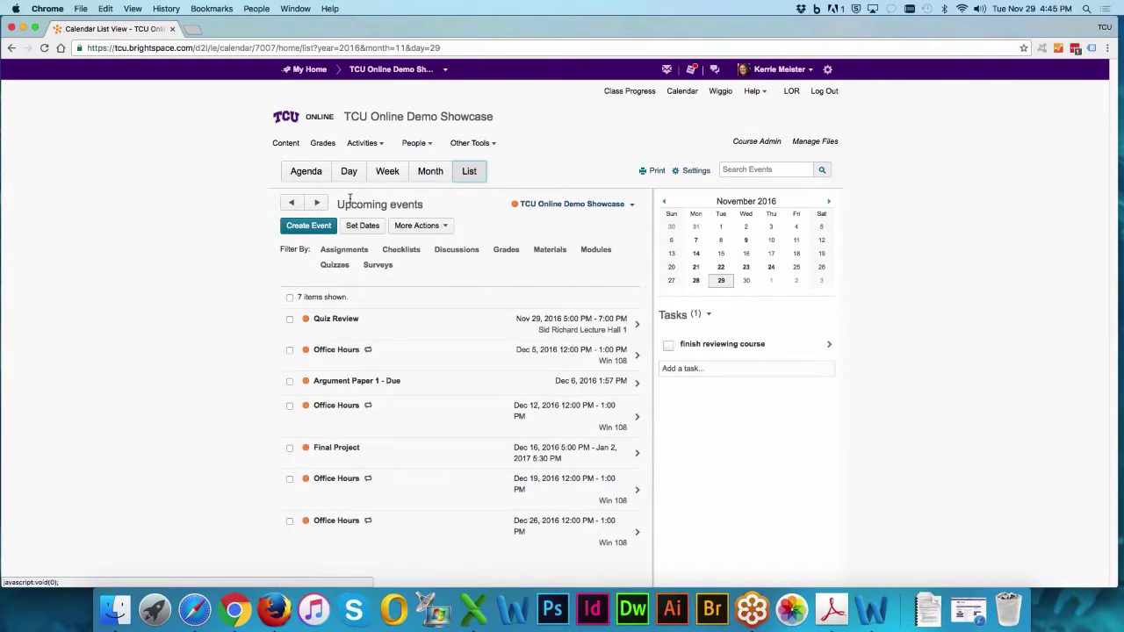
# Step: Switch the event list from upcoming events to all events and back to upcoming events
pyautogui.moveTo(338, 202); pyautogui.dragTo(423, 204)
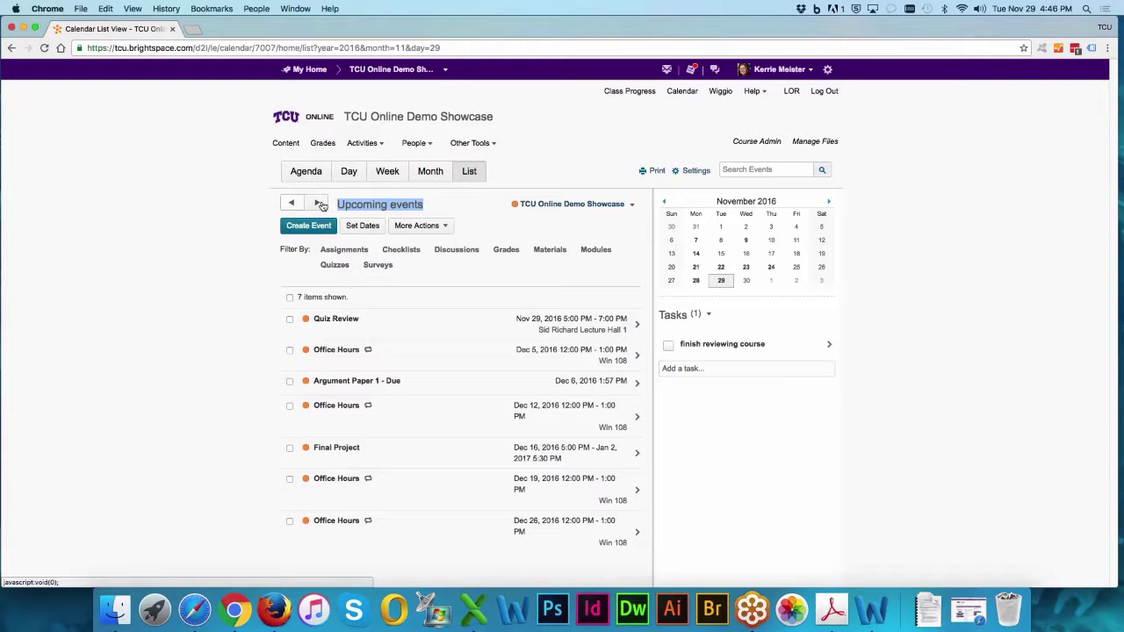
pyautogui.click(317, 203)
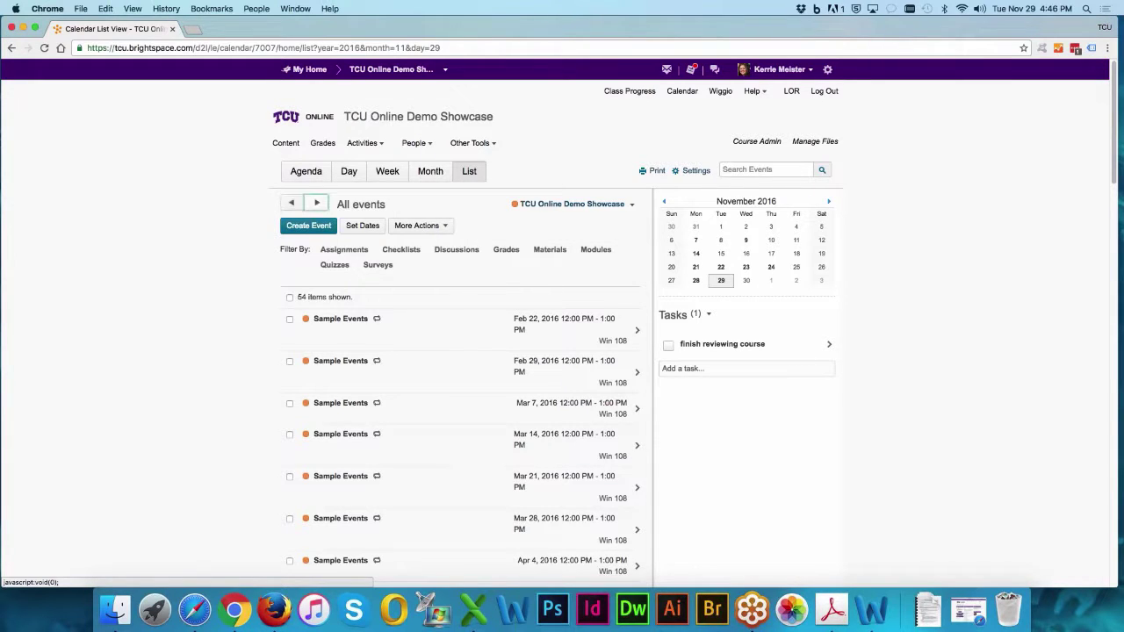
pyautogui.click(317, 203)
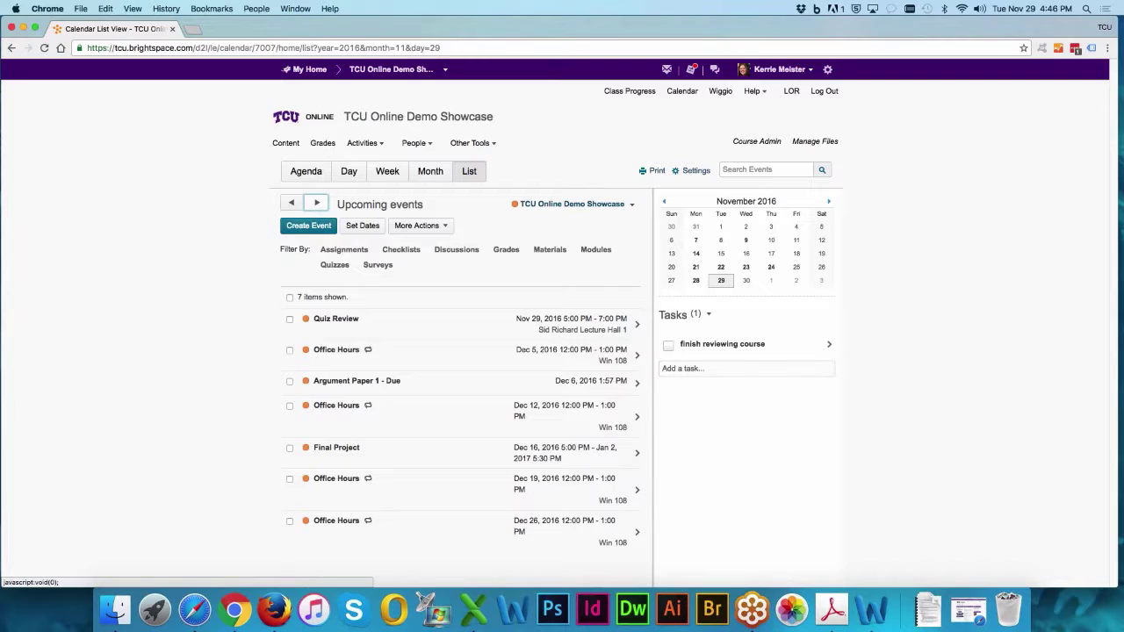
# Step: Set the core hours in the calendar settings to 8:00 AM to 9:00 PM
pyautogui.click(696, 171)
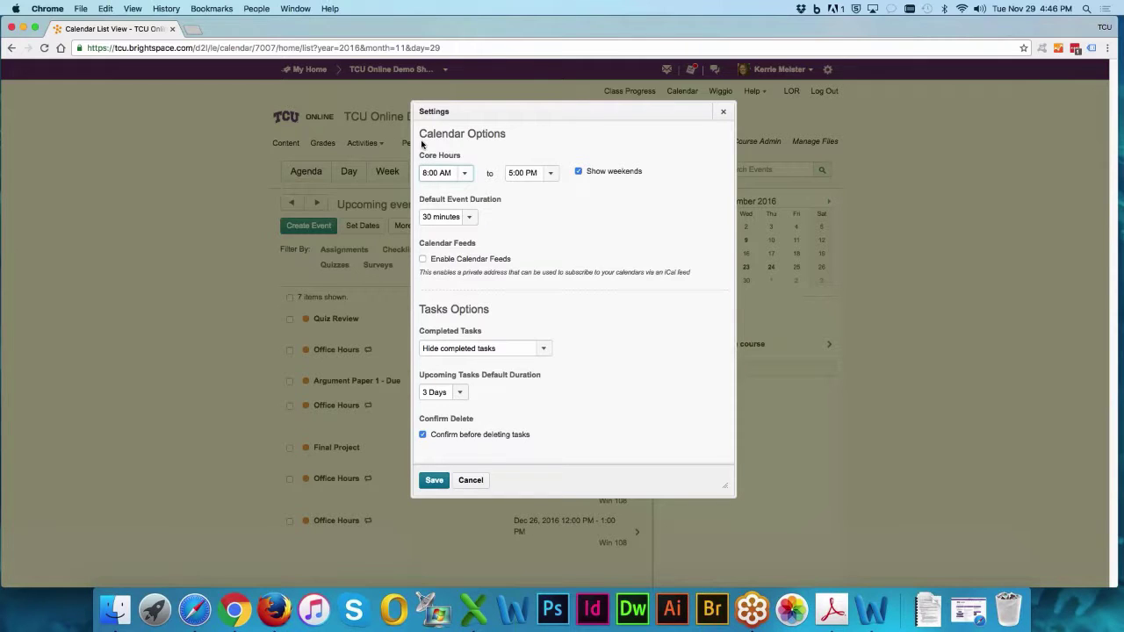
pyautogui.click(551, 175)
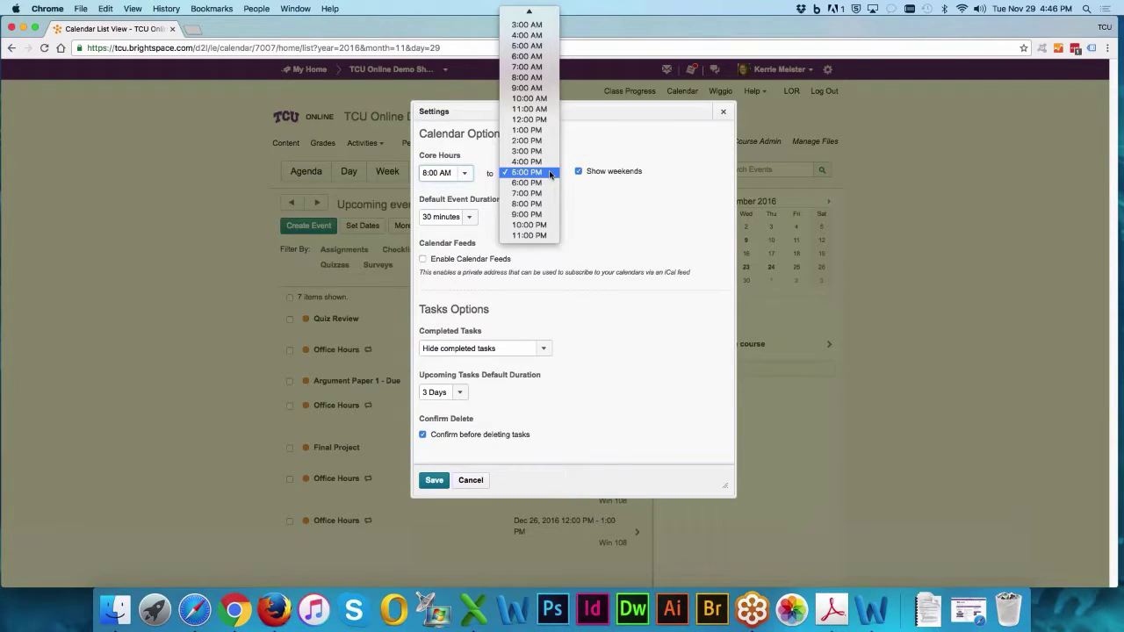
pyautogui.click(529, 215)
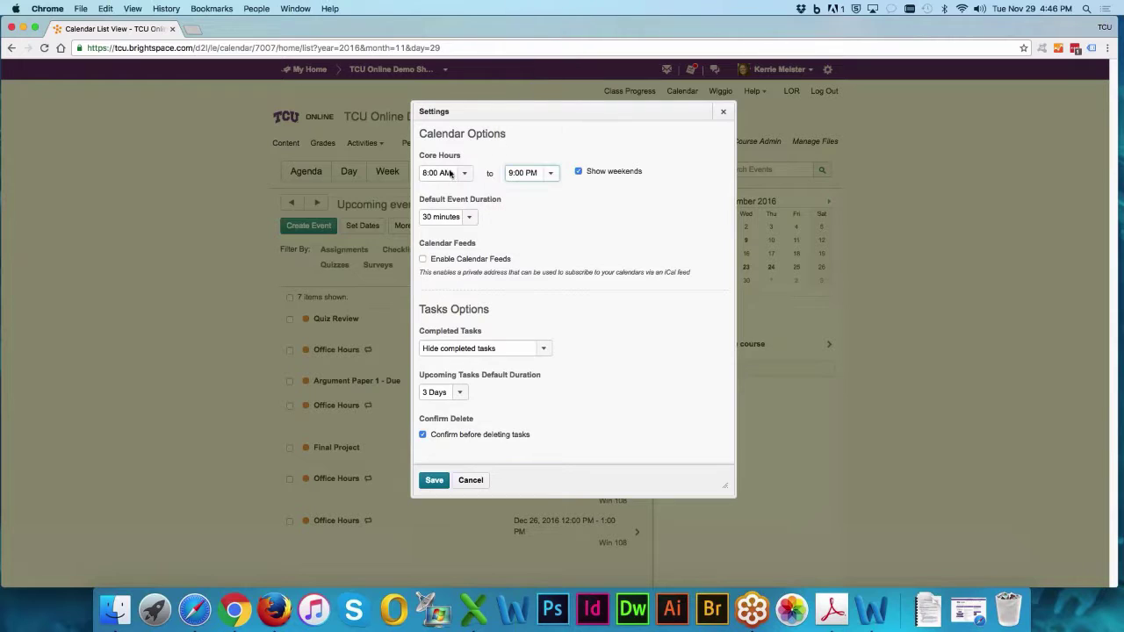
pyautogui.click(467, 174)
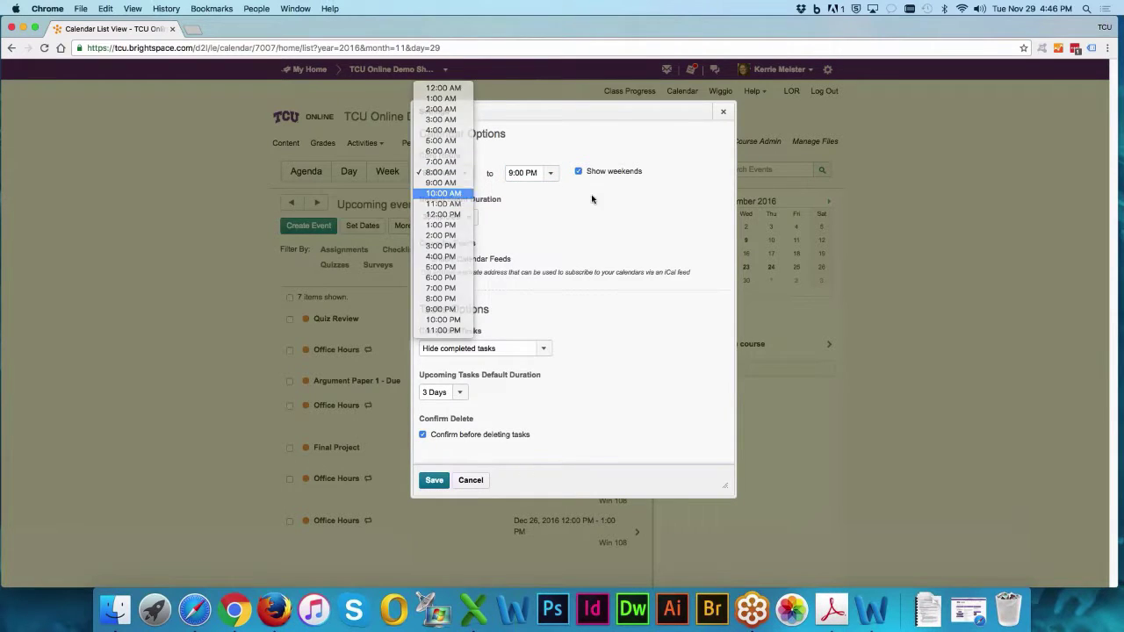
pyautogui.click(444, 185)
pyautogui.click(447, 173)
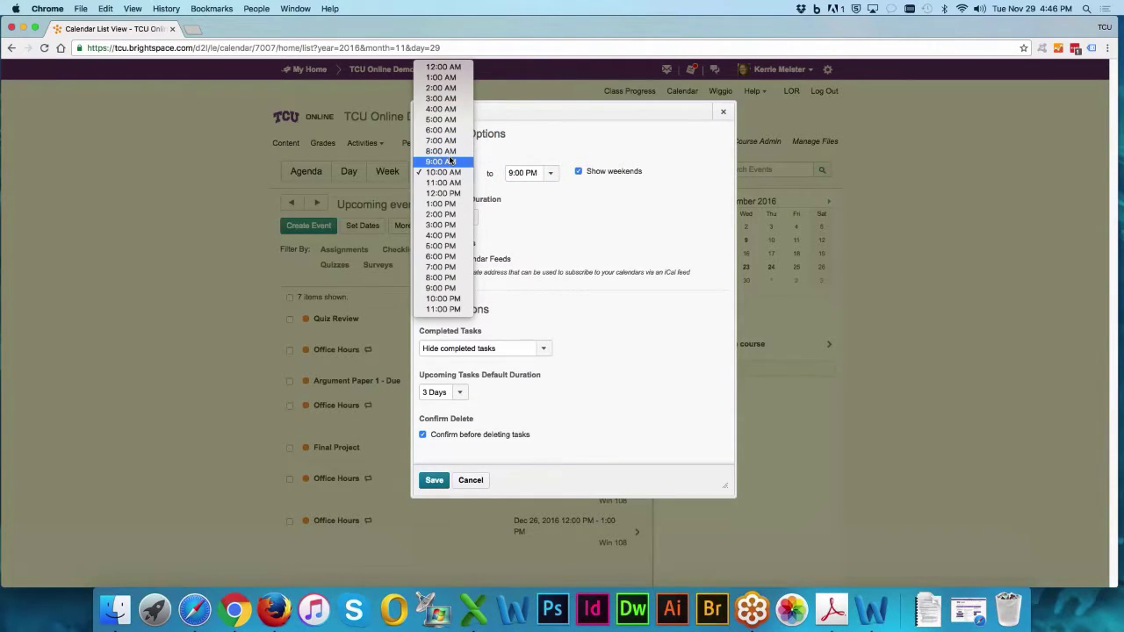
pyautogui.click(442, 151)
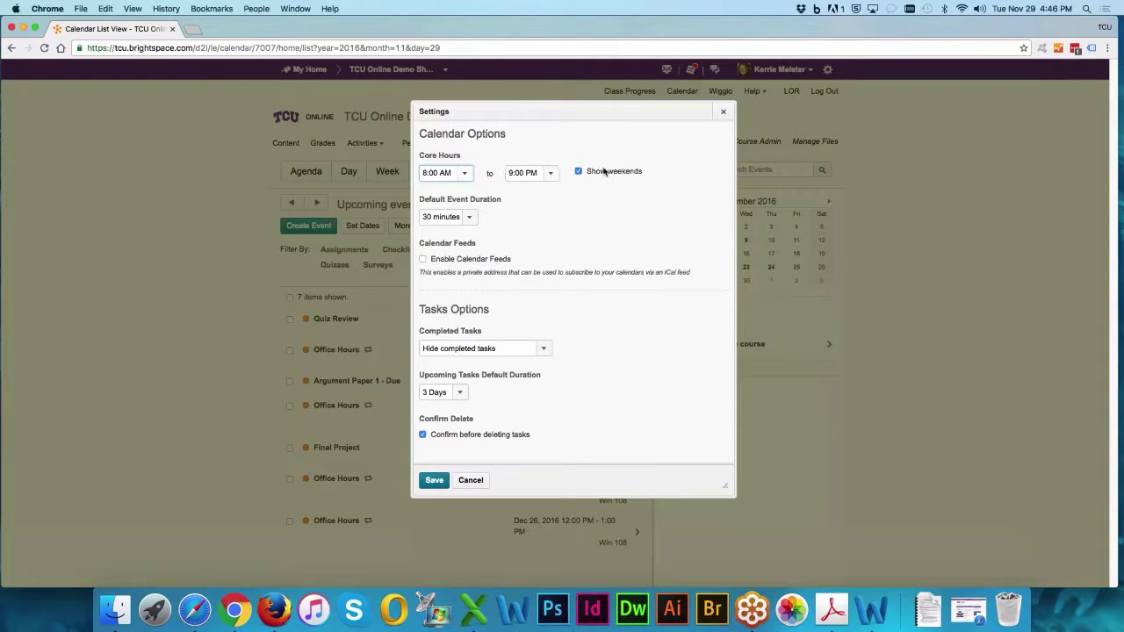
# Step: Keep the default event duration at 30 minutes and enable calendar feeds in the calendar settings
pyautogui.click(470, 221)
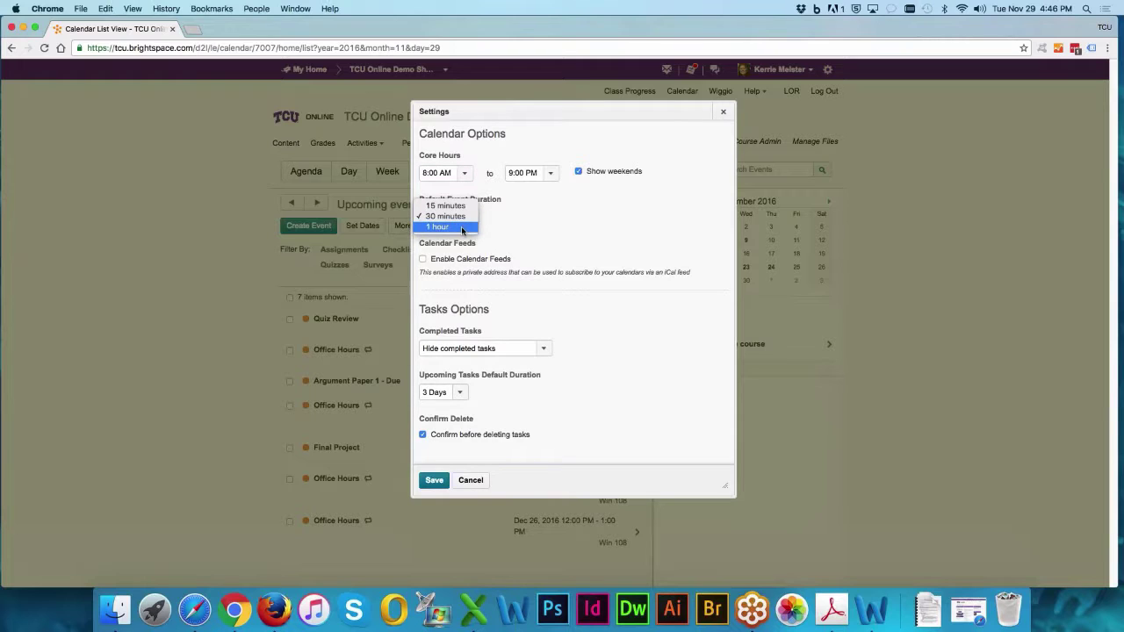
pyautogui.click(470, 217)
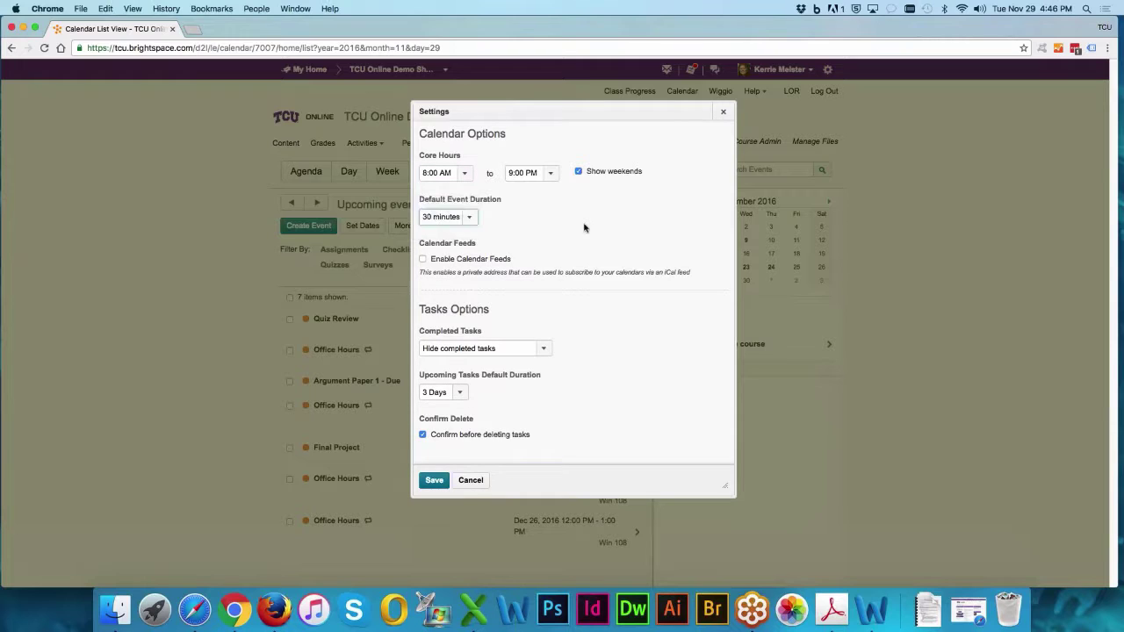
pyautogui.click(423, 260)
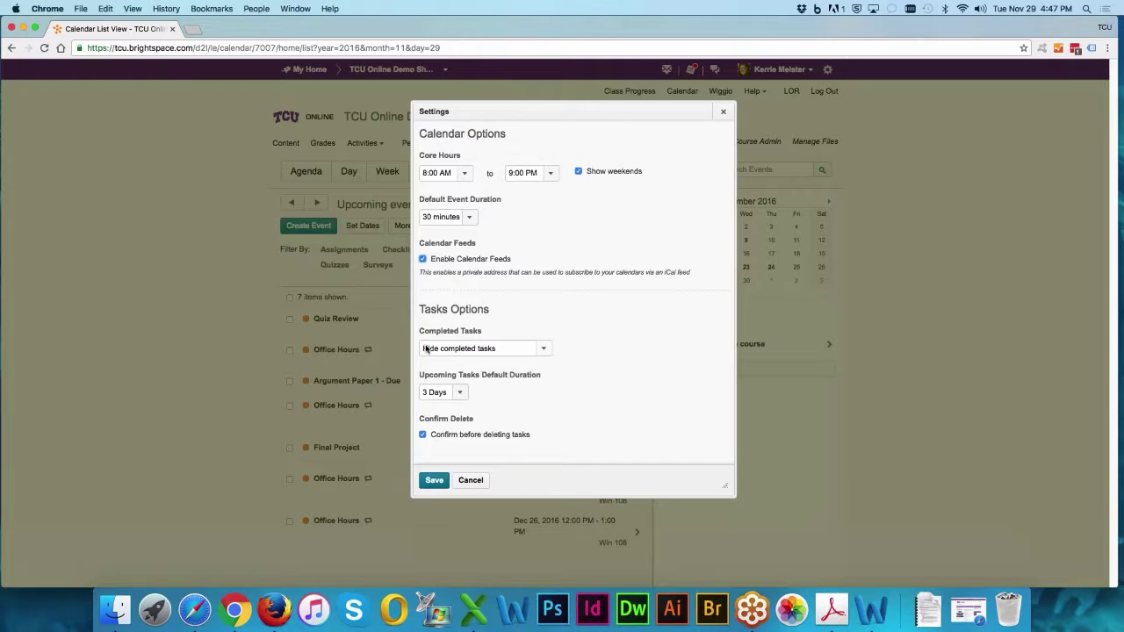
# Step: Review the task options, keeping completed tasks hidden and the upcoming tasks duration at 3 Days, and save the settings
pyautogui.click(545, 347)
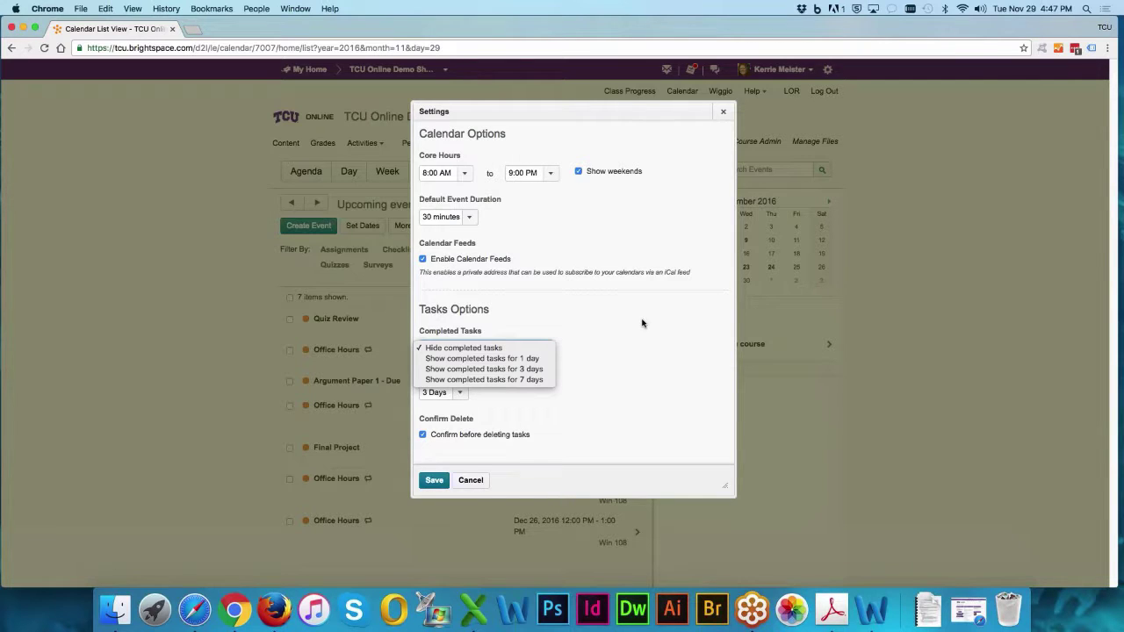
pyautogui.click(474, 348)
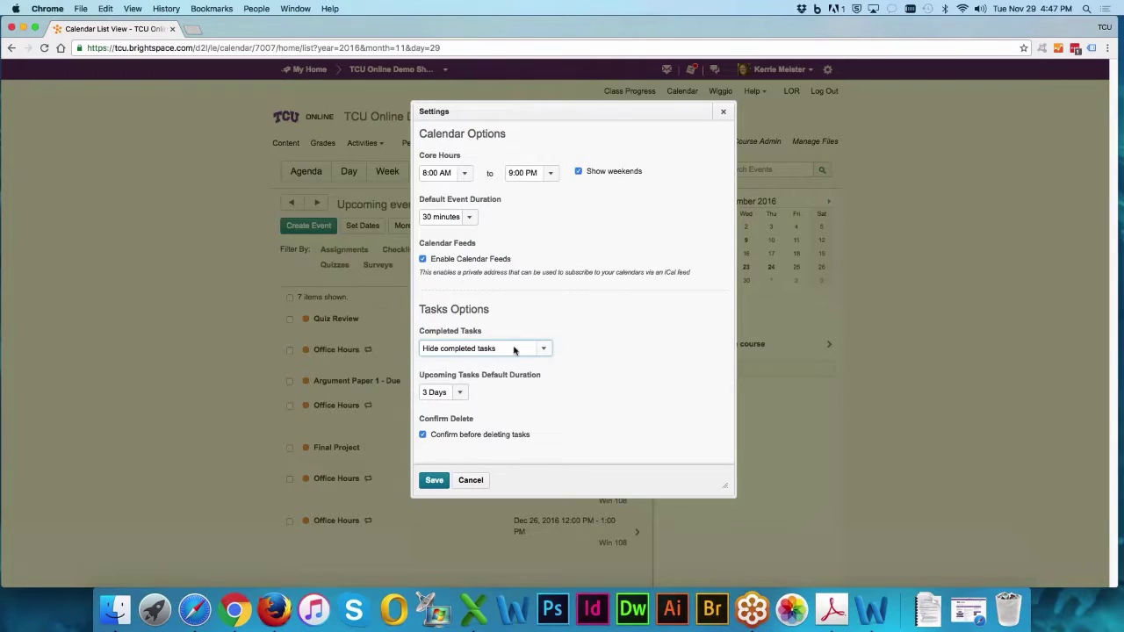
pyautogui.click(526, 352)
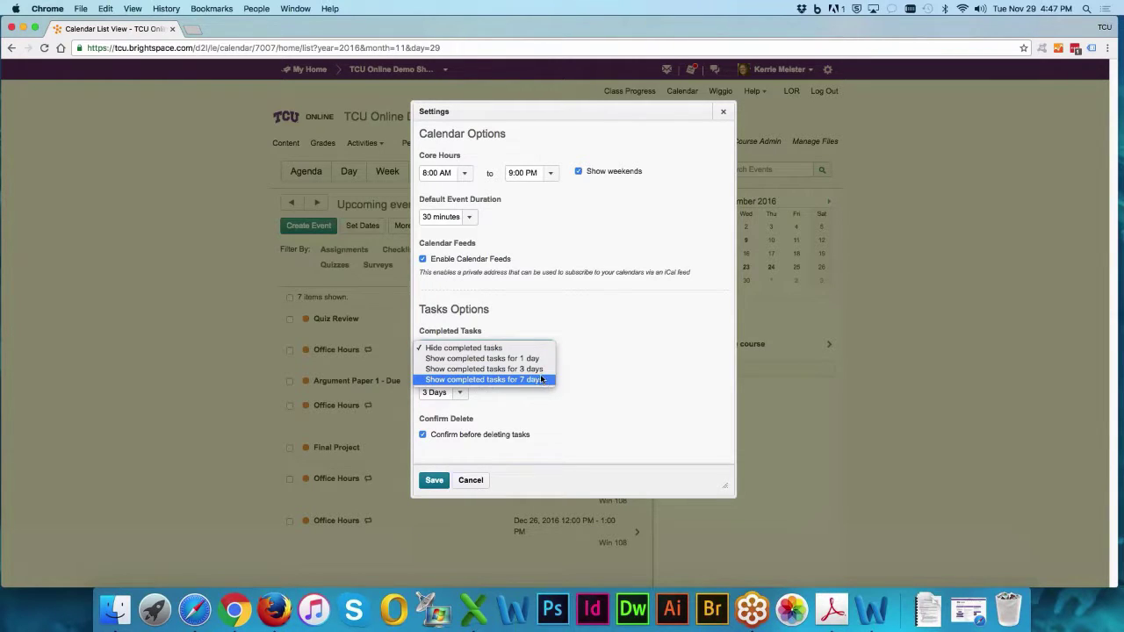
pyautogui.click(628, 364)
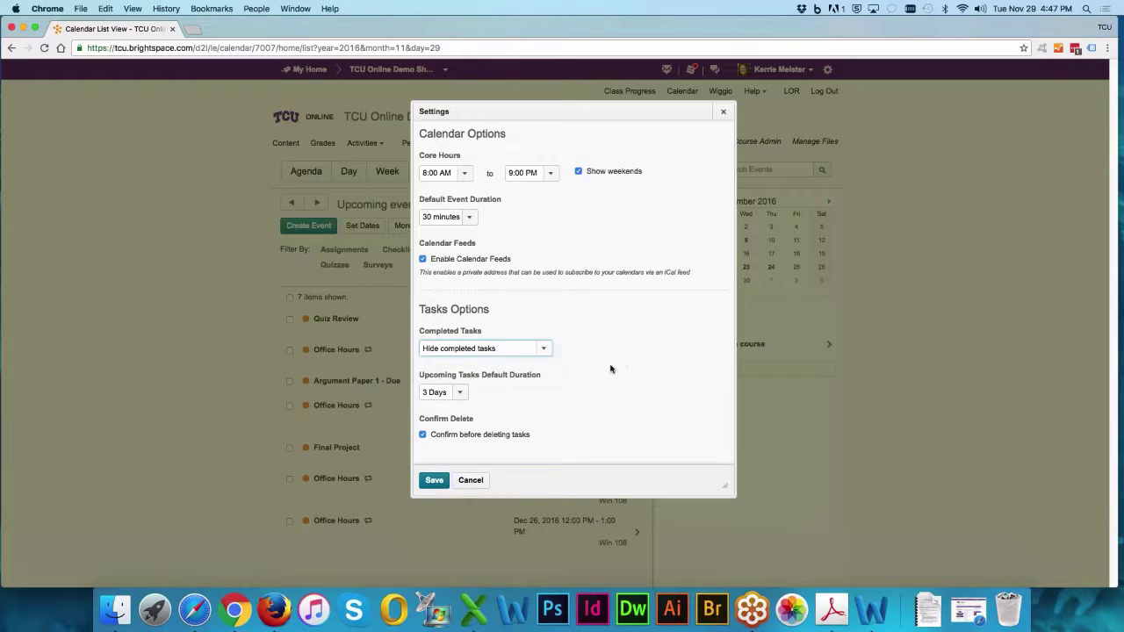
pyautogui.click(465, 395)
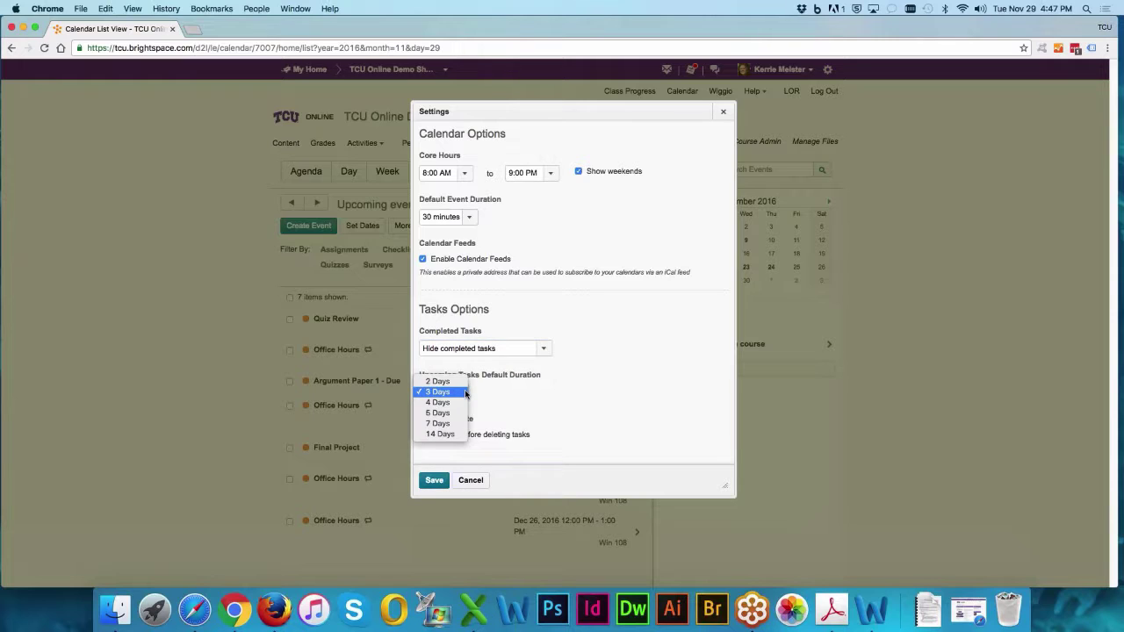
pyautogui.click(608, 396)
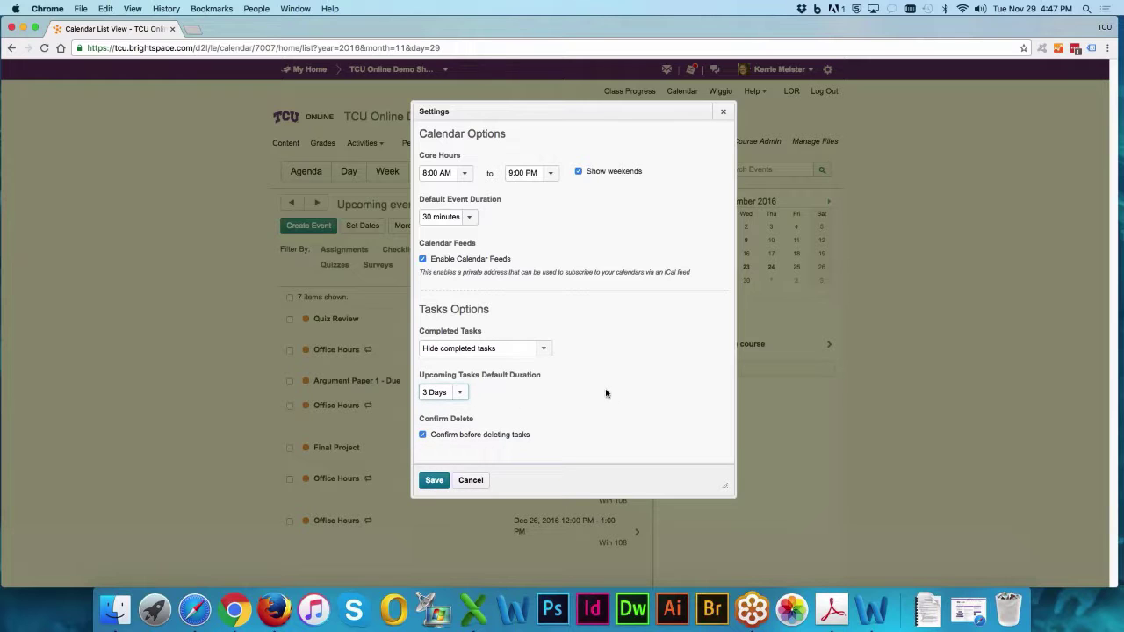
pyautogui.click(433, 480)
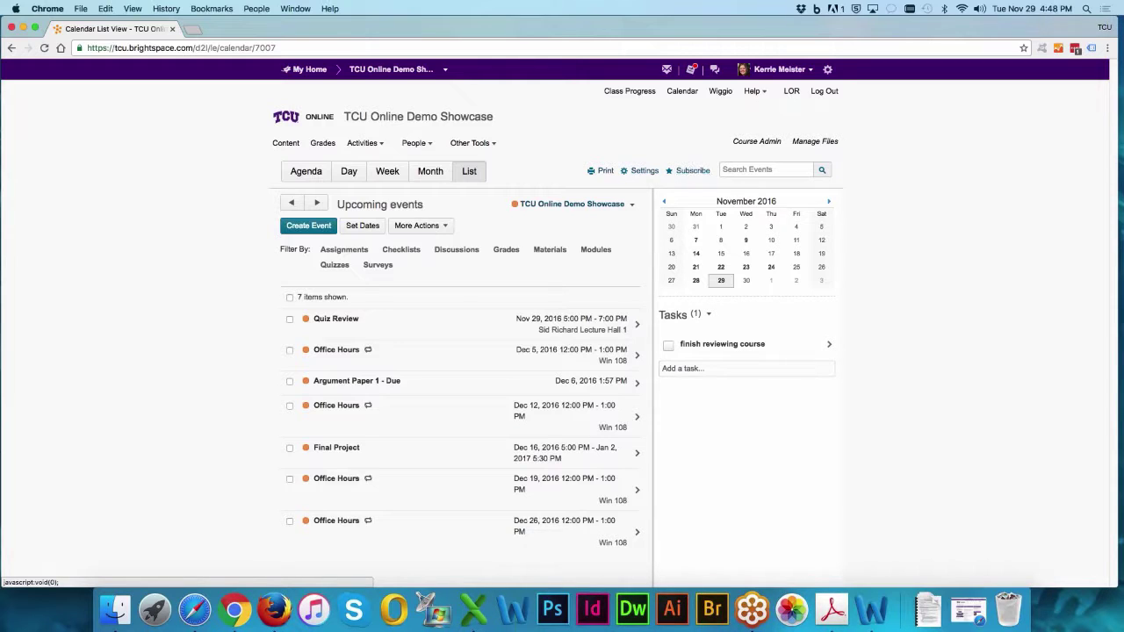
# Step: View the subscription address for All Calendars and Tasks, select the whole URL, and close the subscriptions dialog
pyautogui.click(693, 171)
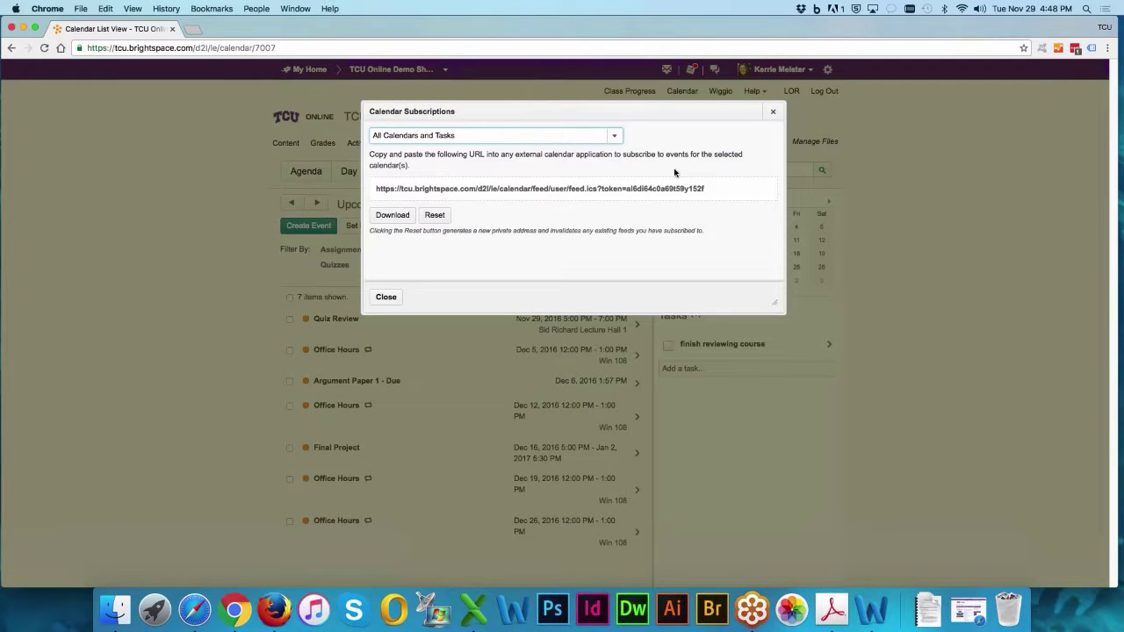
pyautogui.tripleClick(415, 188)
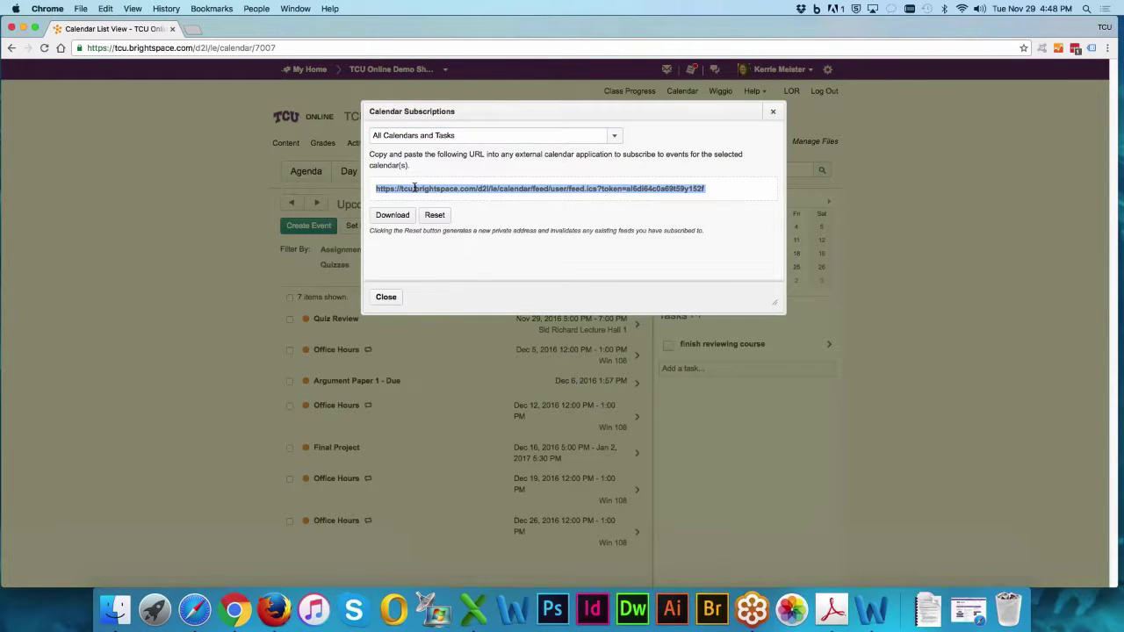
pyautogui.click(774, 114)
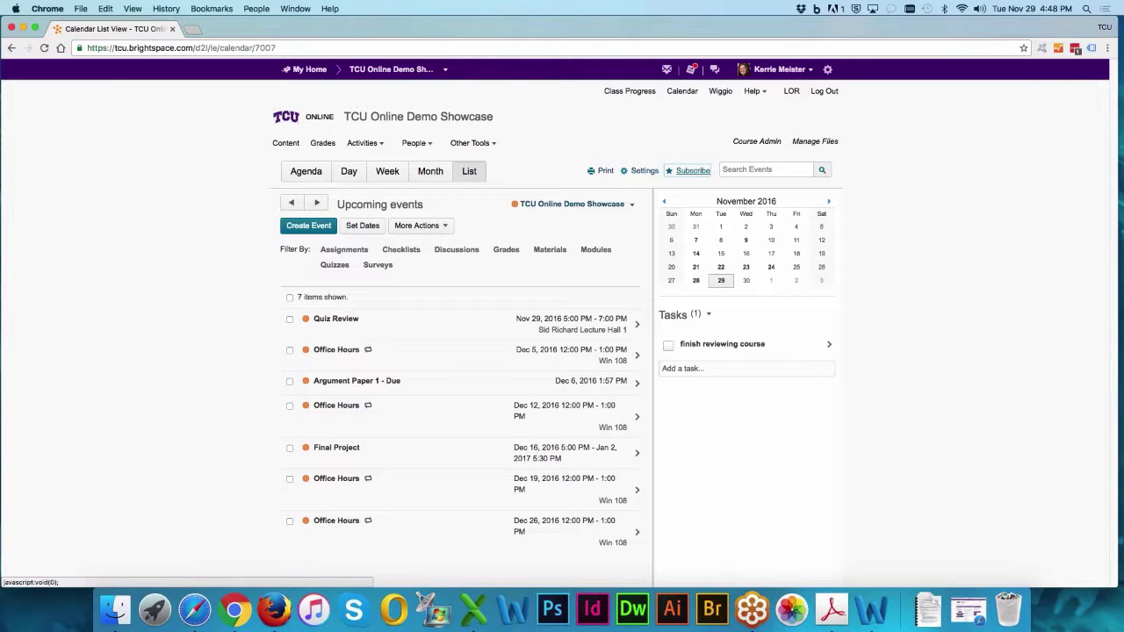
# Step: Preview the printable event list without branding and re-enable the branding option
pyautogui.click(605, 171)
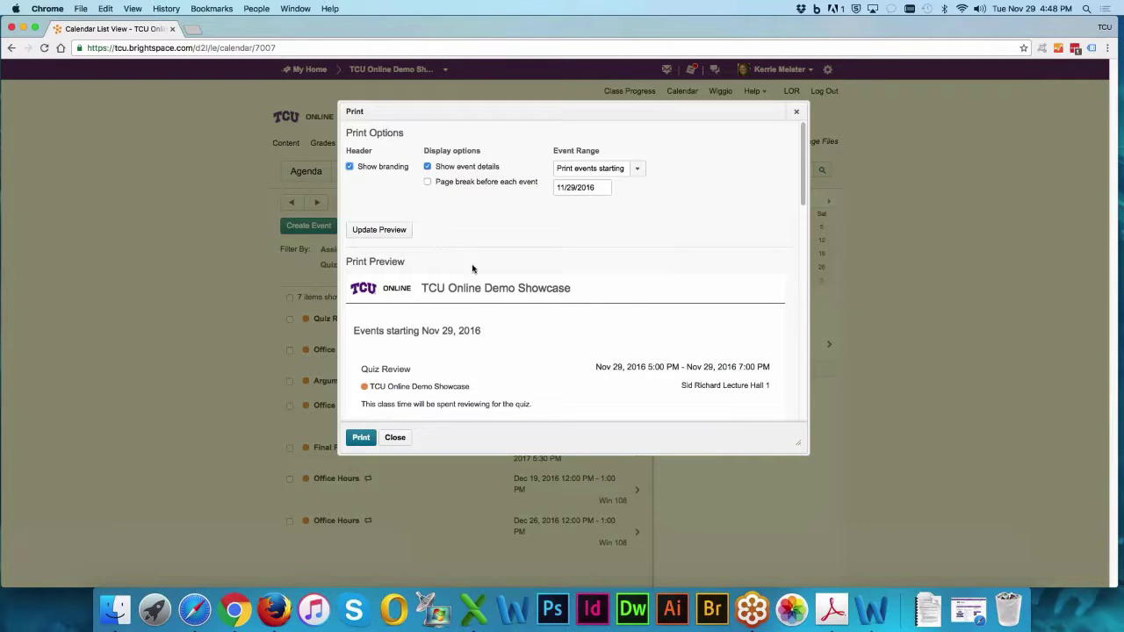
pyautogui.click(352, 167)
pyautogui.click(380, 232)
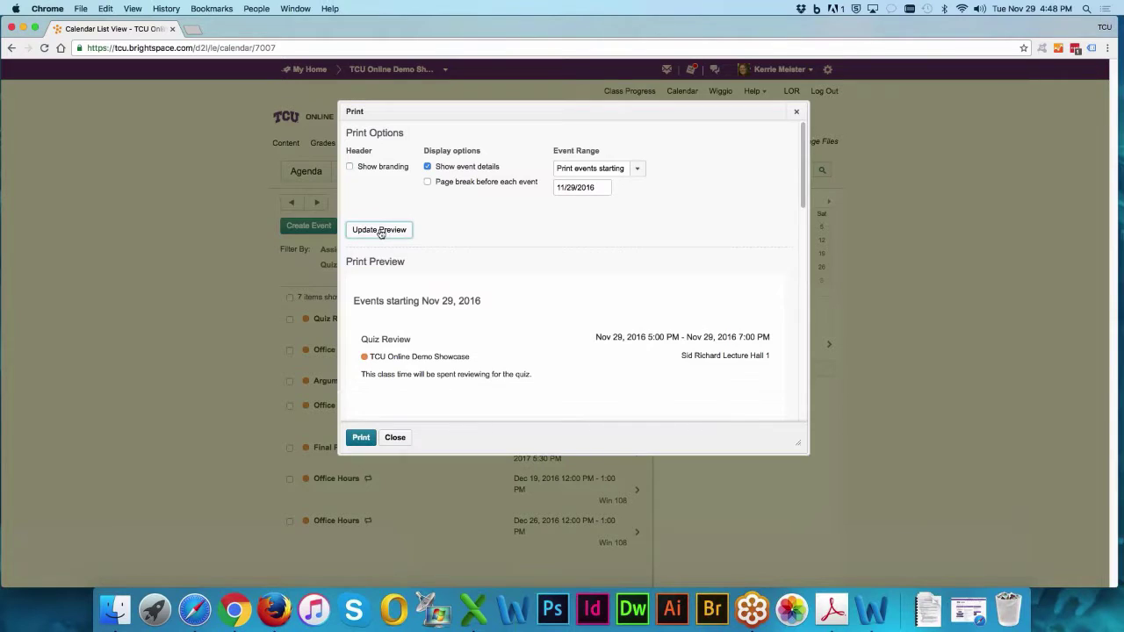
pyautogui.click(350, 167)
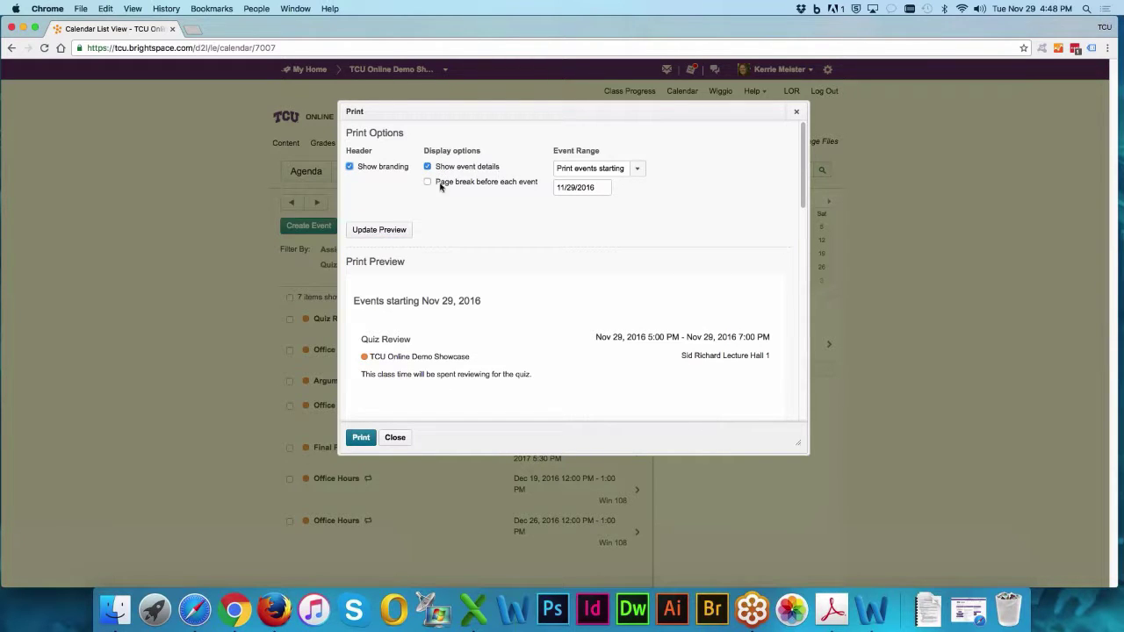
# Step: Check the event range choices, read through the print preview, and close it without printing
pyautogui.click(614, 169)
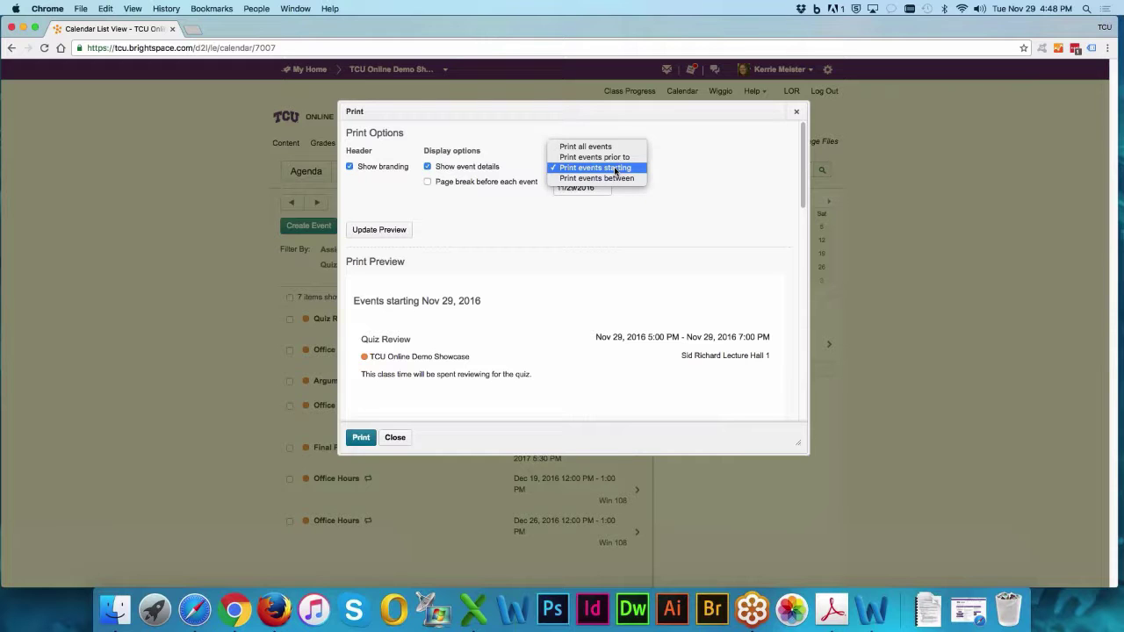
pyautogui.click(617, 169)
pyautogui.scroll(-10, 604, 350)
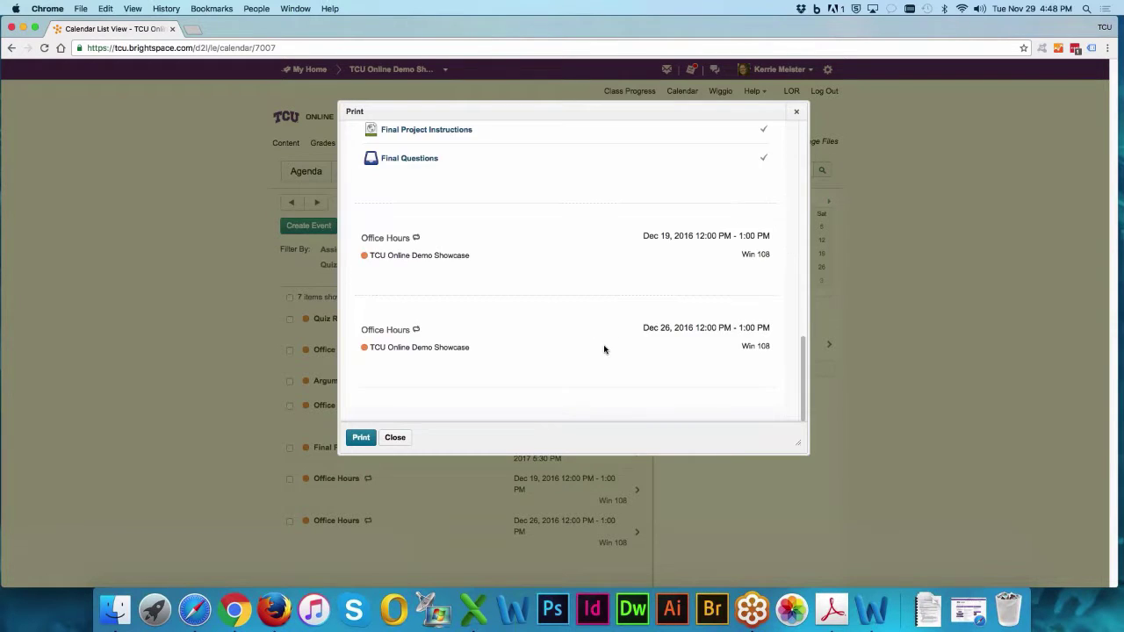
pyautogui.scroll(10, 603, 344)
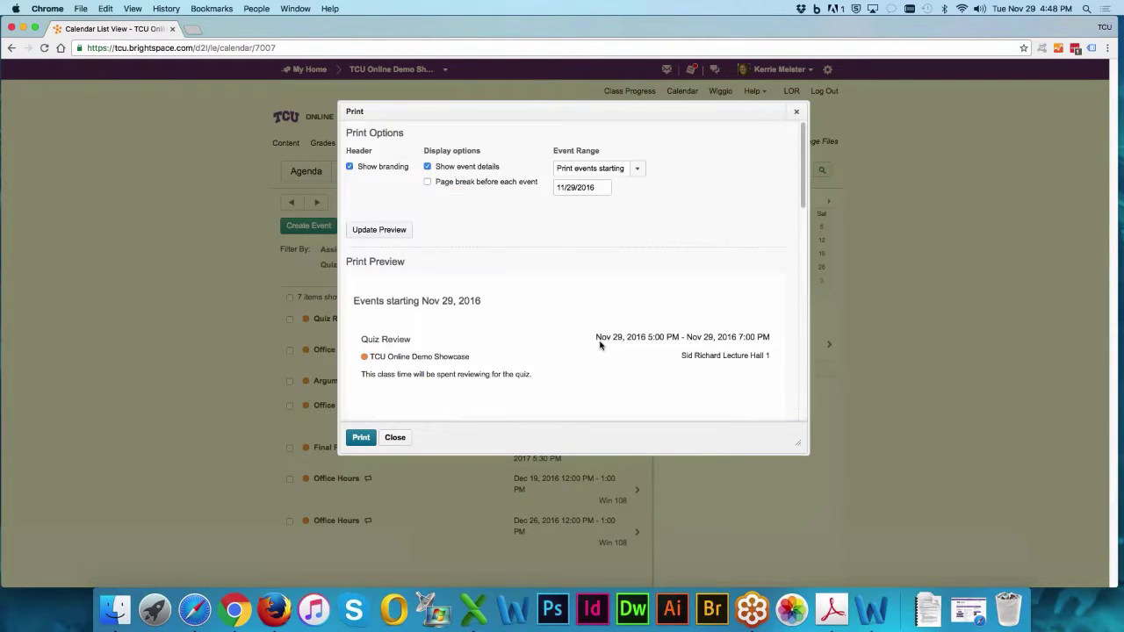
pyautogui.click(397, 439)
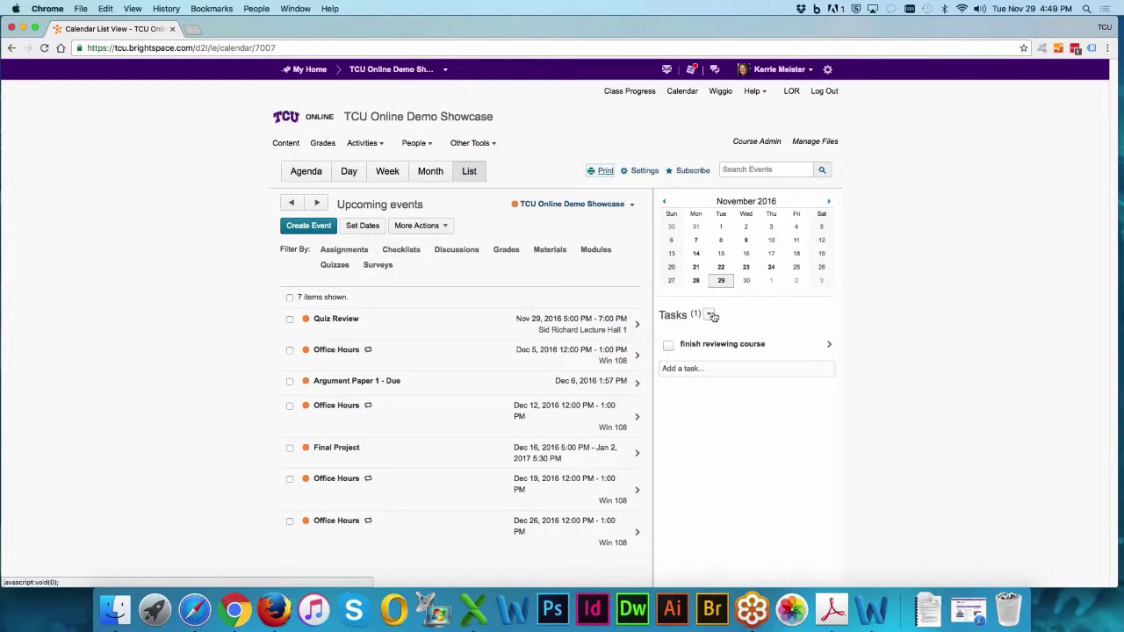
# Step: Add the tasks "Grade Papers" and "Remind students to bring lab supplies tomorrow" to the task list
pyautogui.click(715, 369)
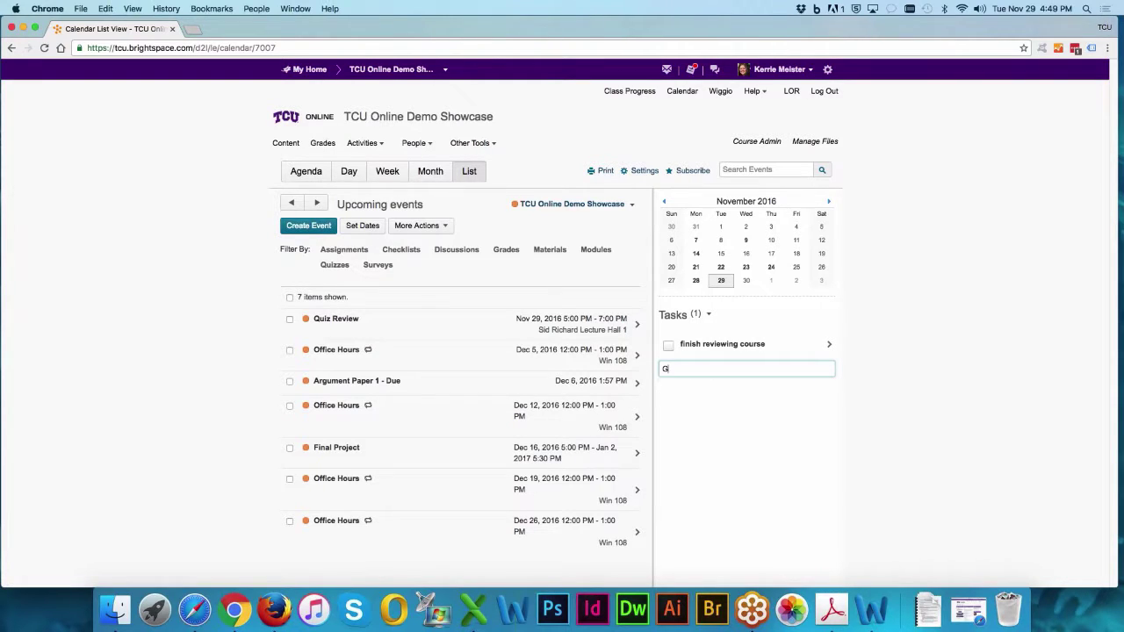
pyautogui.write('Grade Papers')
pyautogui.press('Return')
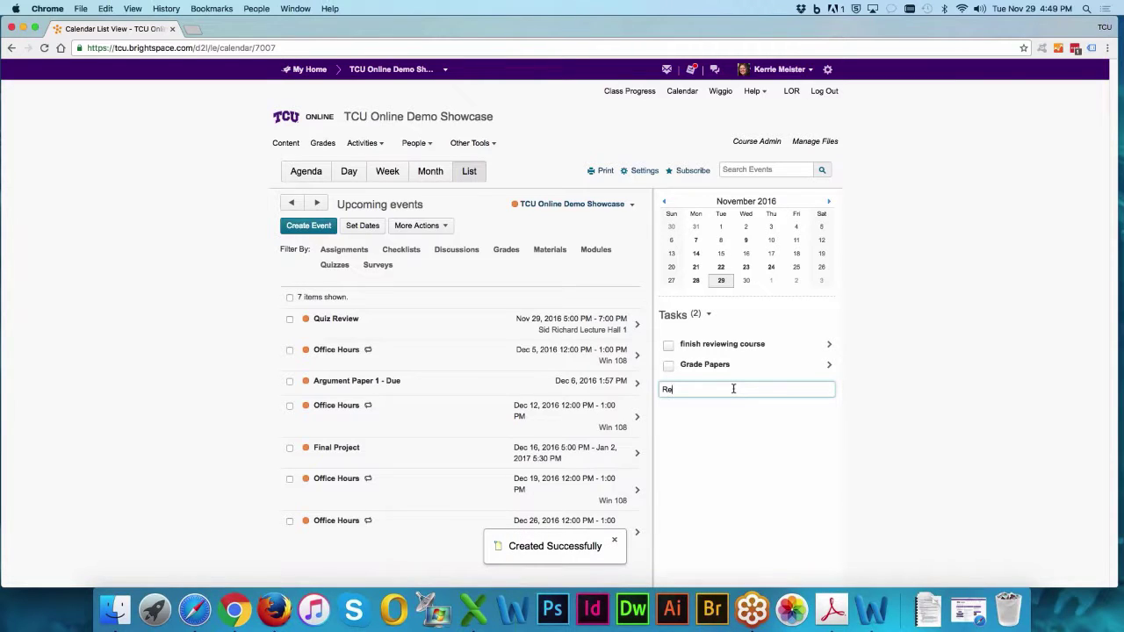
pyautogui.write('Remind students to bring lab su')
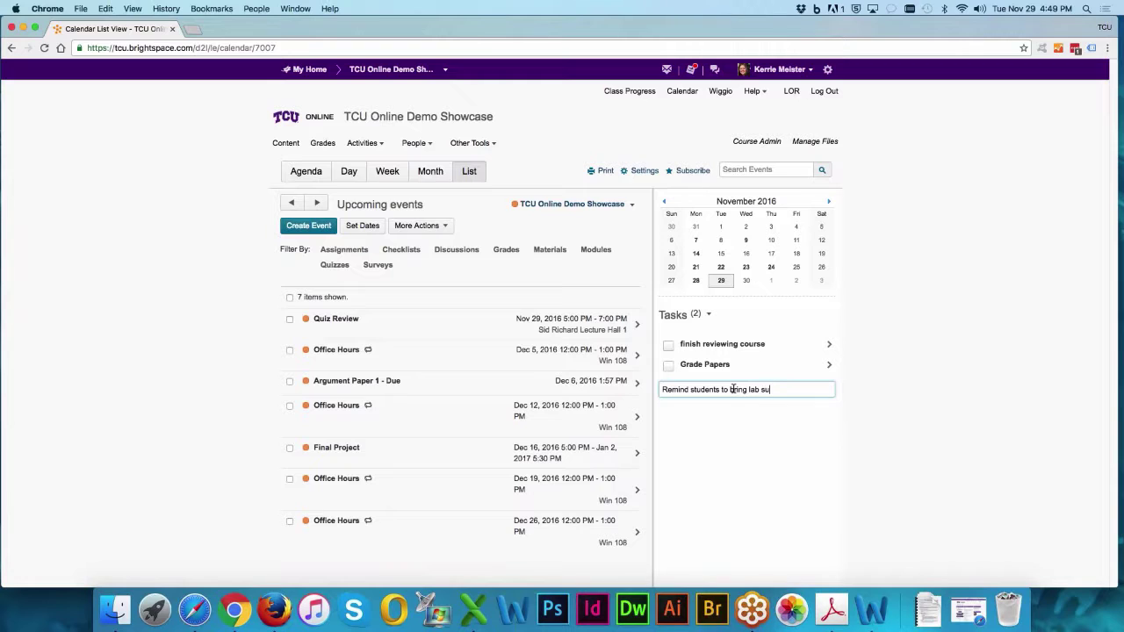
pyautogui.write('pplies tomorrow')
pyautogui.press('Return')
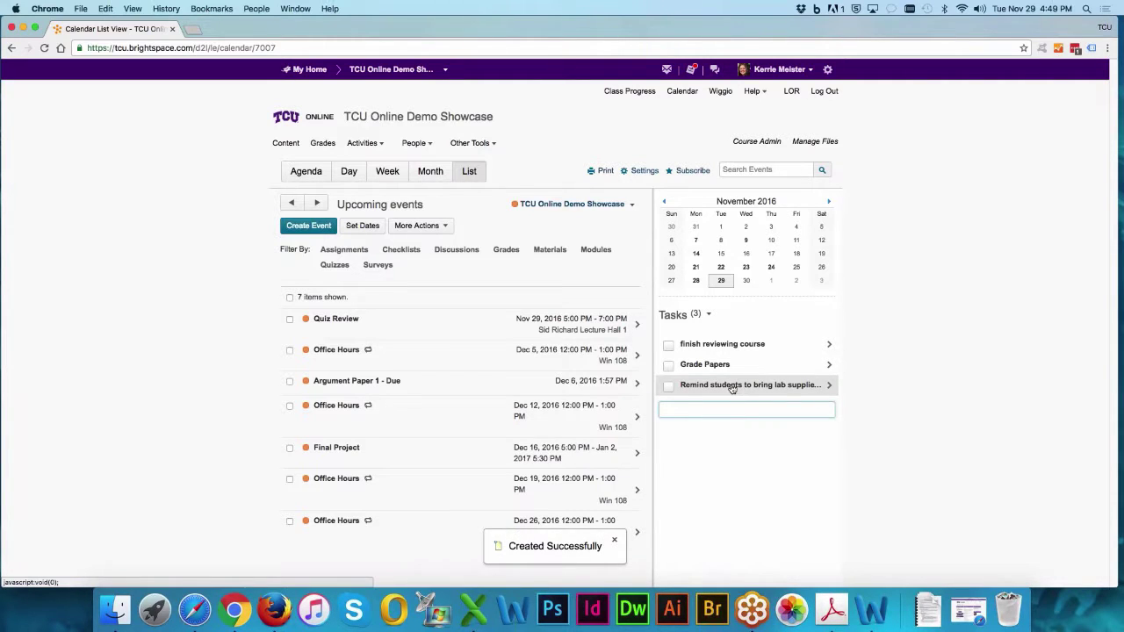
# Step: Try a due date of 12/2/2016 on the lab supplies reminder, look at its note field, and return to the task list
pyautogui.click(818, 387)
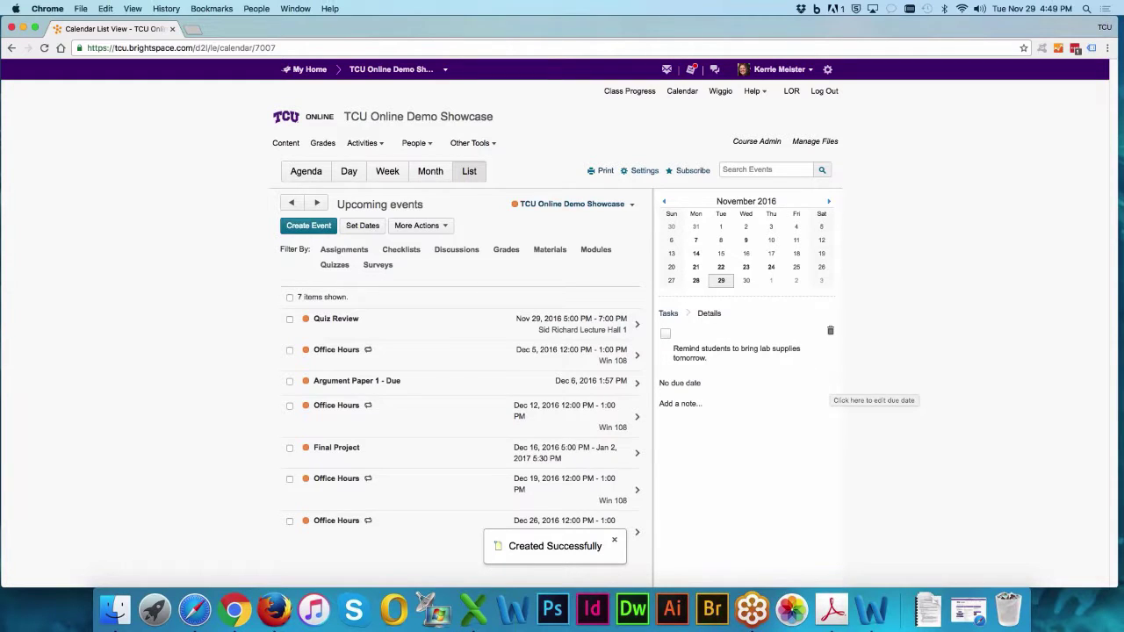
pyautogui.click(702, 383)
pyautogui.click(689, 384)
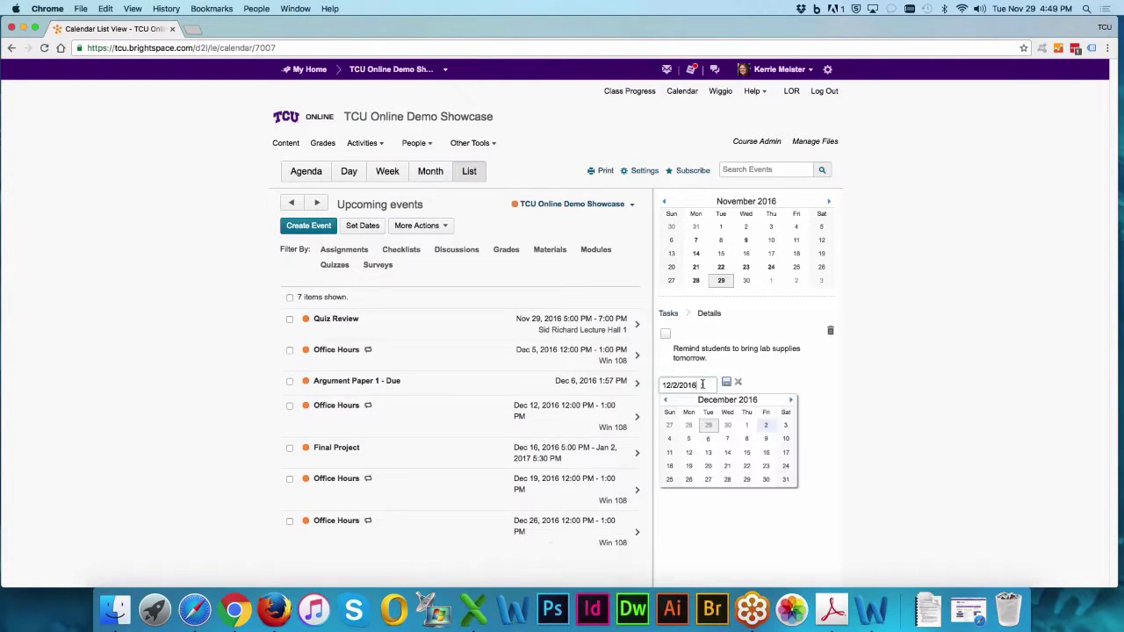
pyautogui.click(766, 426)
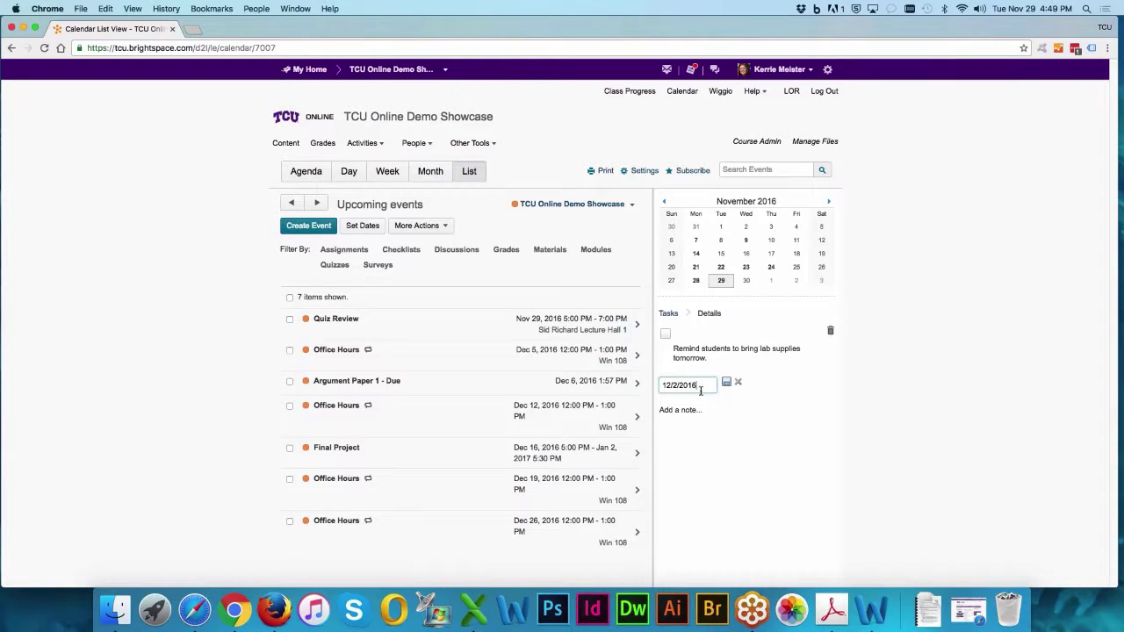
pyautogui.click(867, 431)
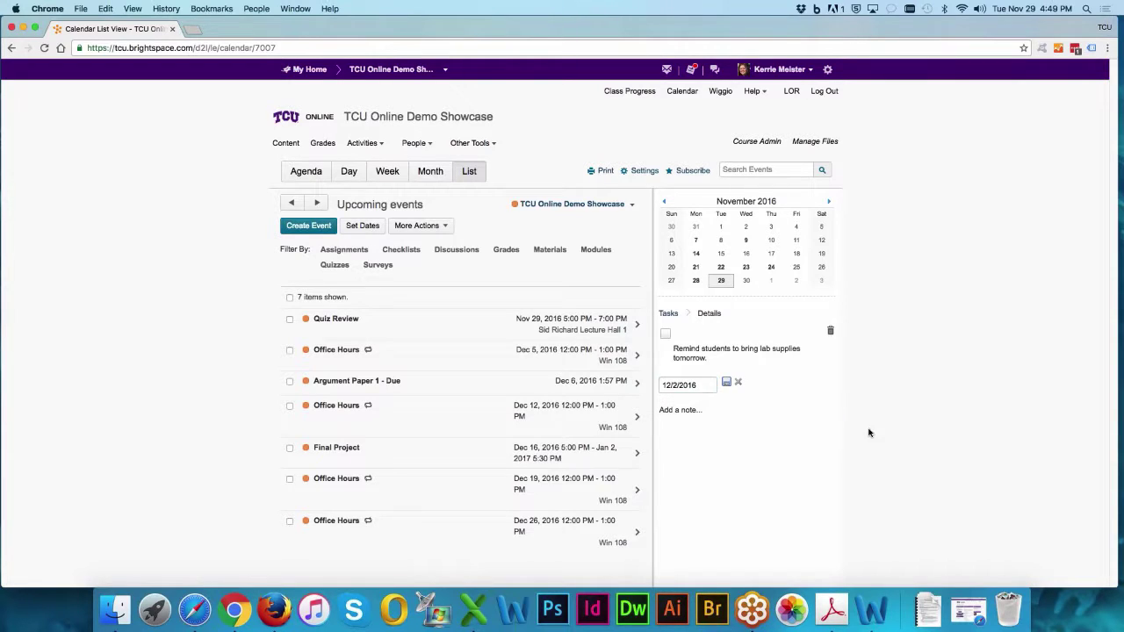
pyautogui.click(682, 411)
pyautogui.click(762, 437)
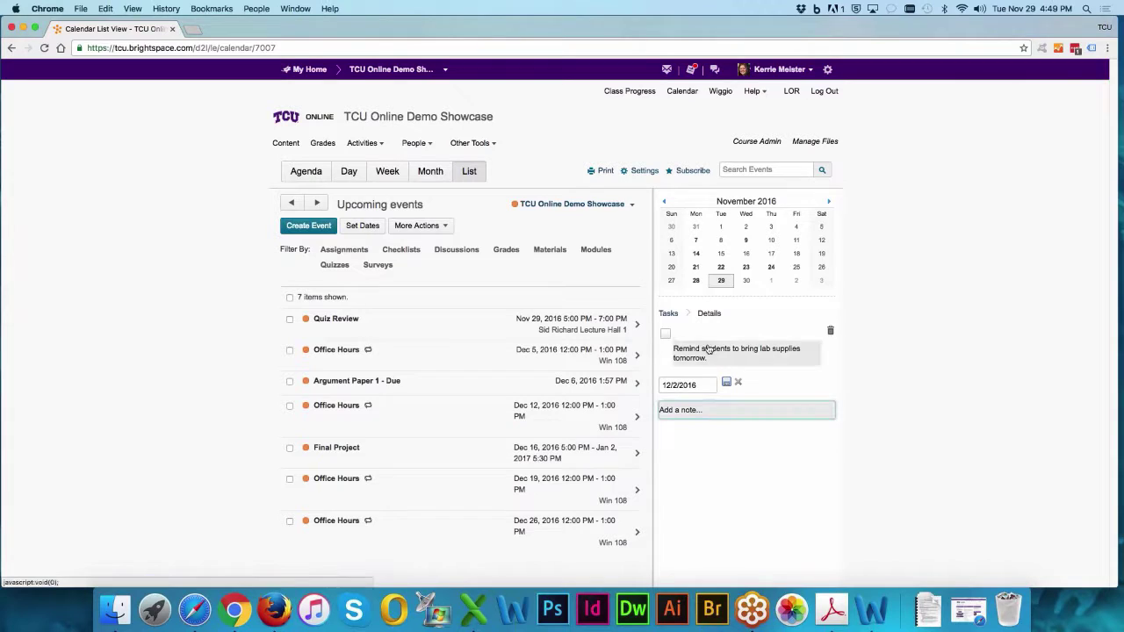
pyautogui.click(668, 314)
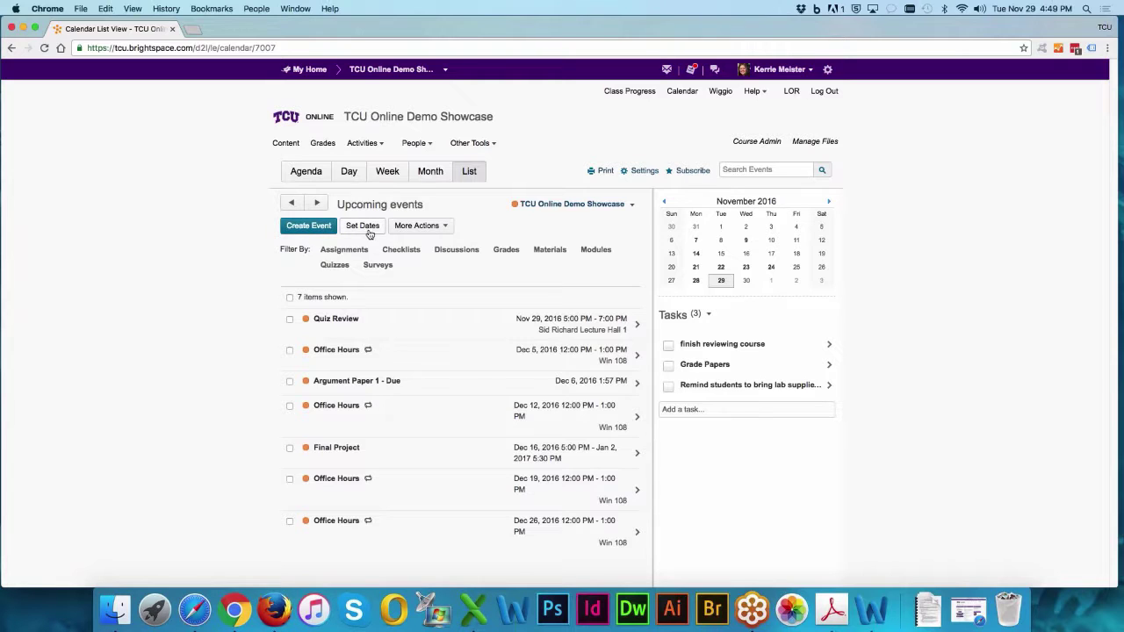
# Step: Open the Final Questions assignment in the Final Project content module and show its date and restriction fields
pyautogui.click(281, 146)
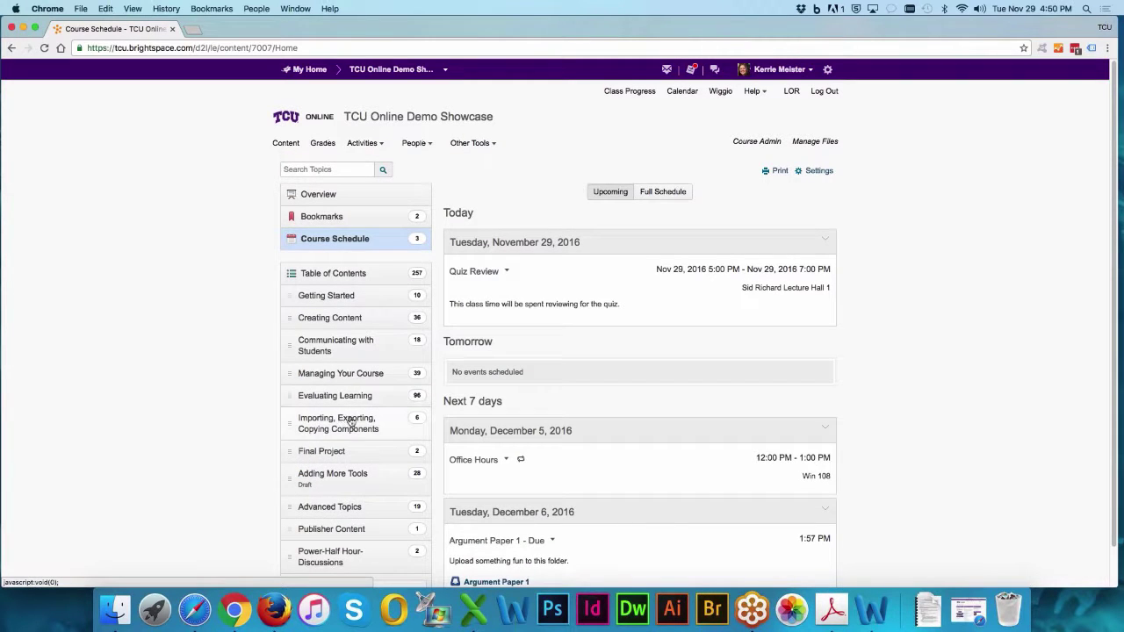
pyautogui.click(333, 450)
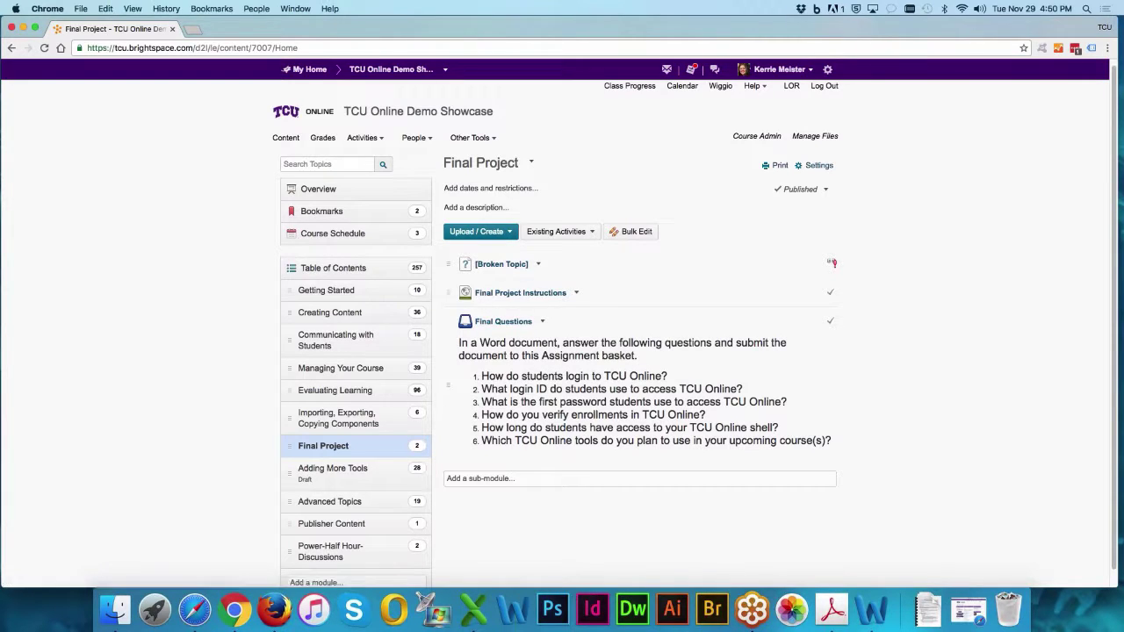
pyautogui.click(519, 323)
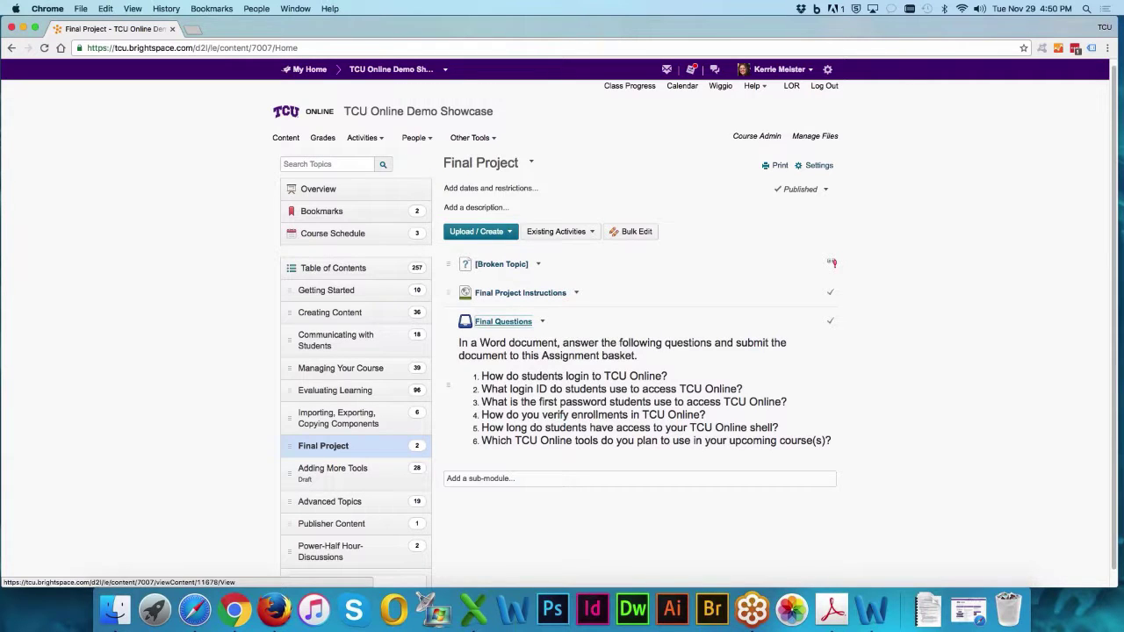
pyautogui.scroll(-1, 738, 380)
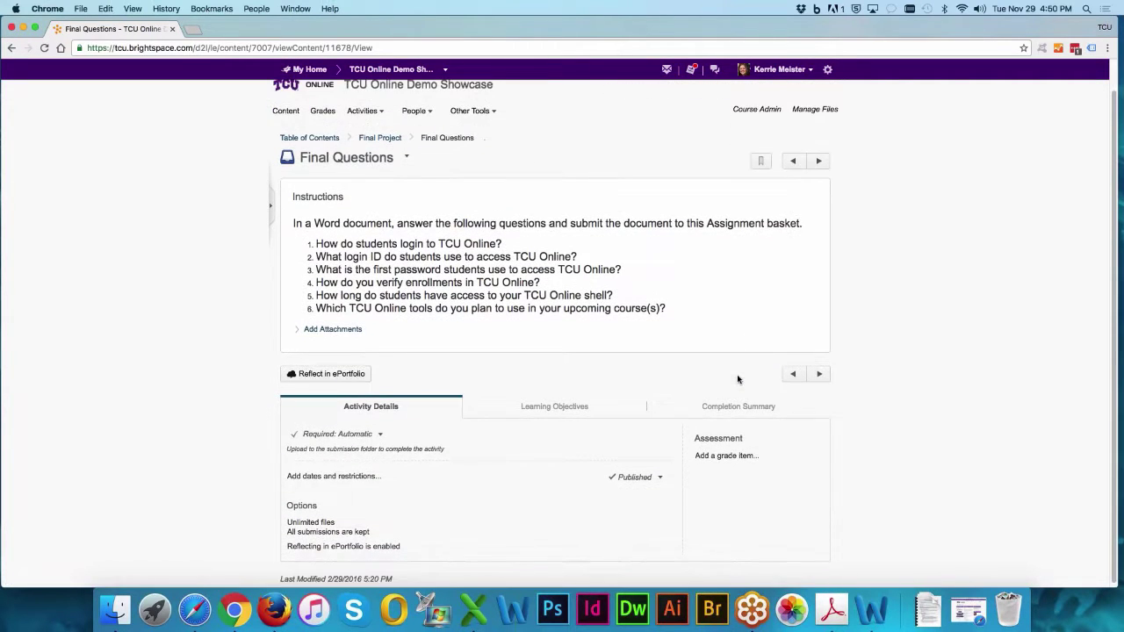
pyautogui.click(359, 473)
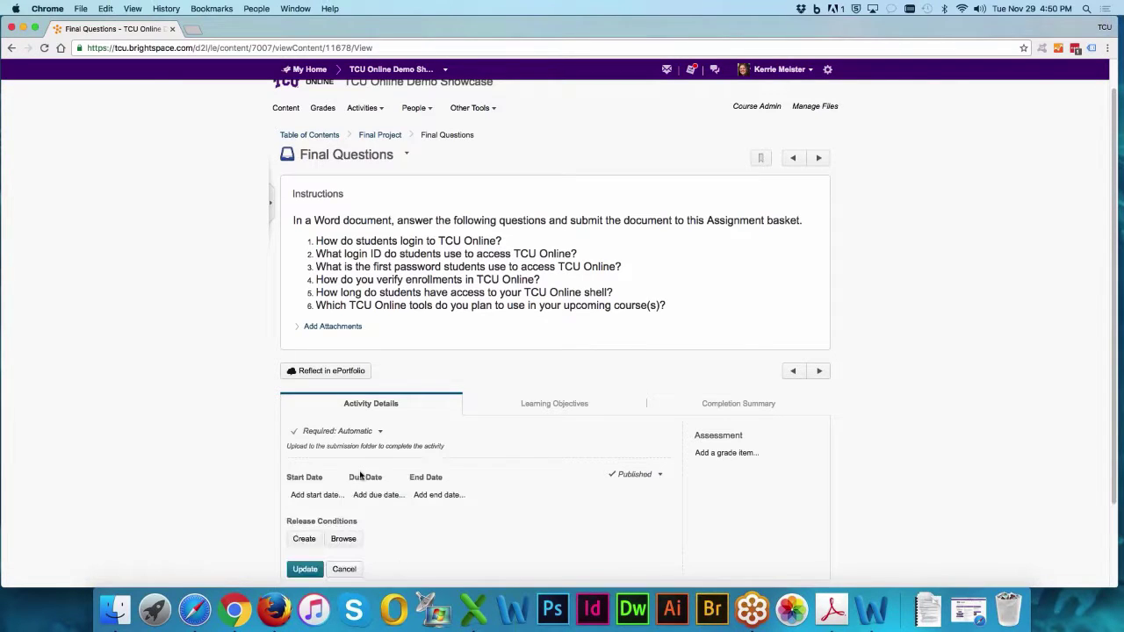
# Step: Add a start date of 12/5/2016 at 12:00 AM to the Final Questions assignment
pyautogui.click(316, 495)
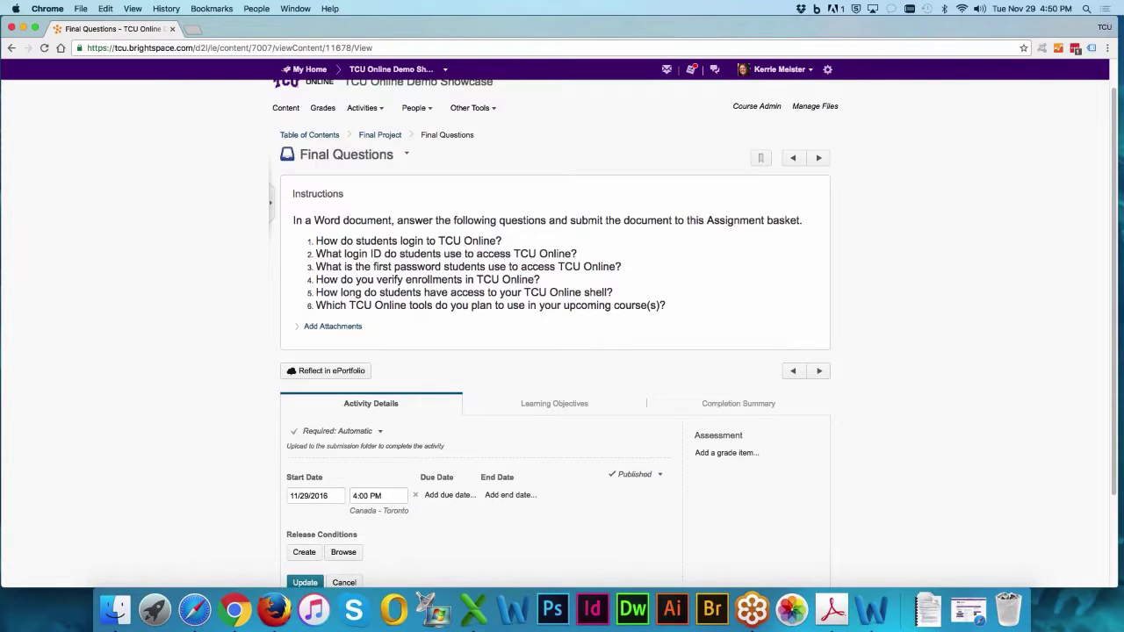
pyautogui.click(331, 495)
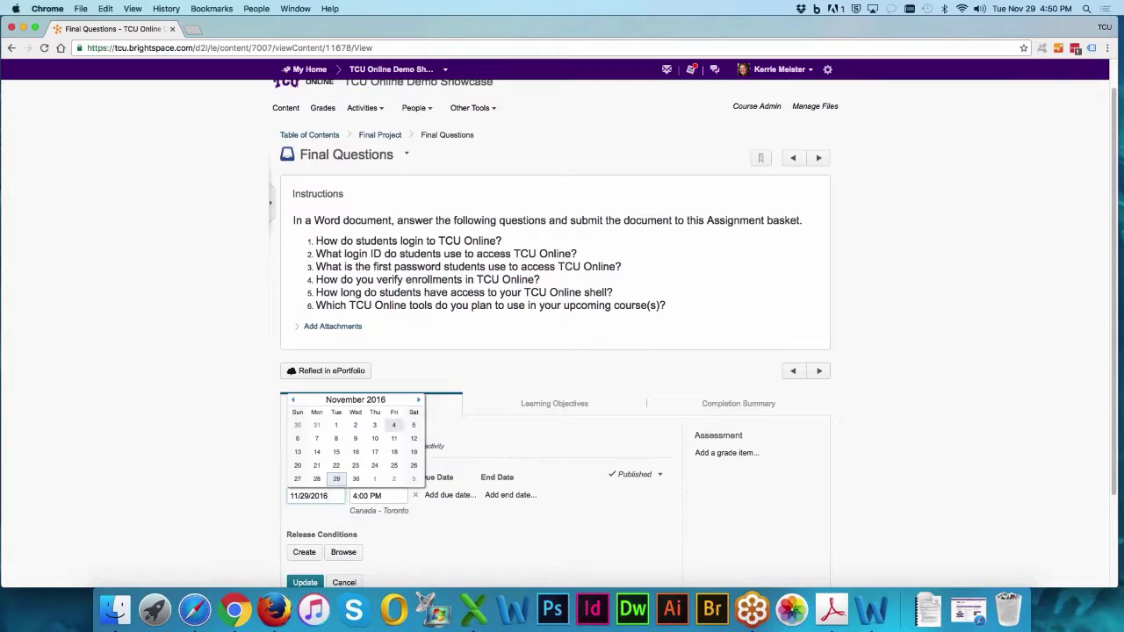
pyautogui.click(419, 399)
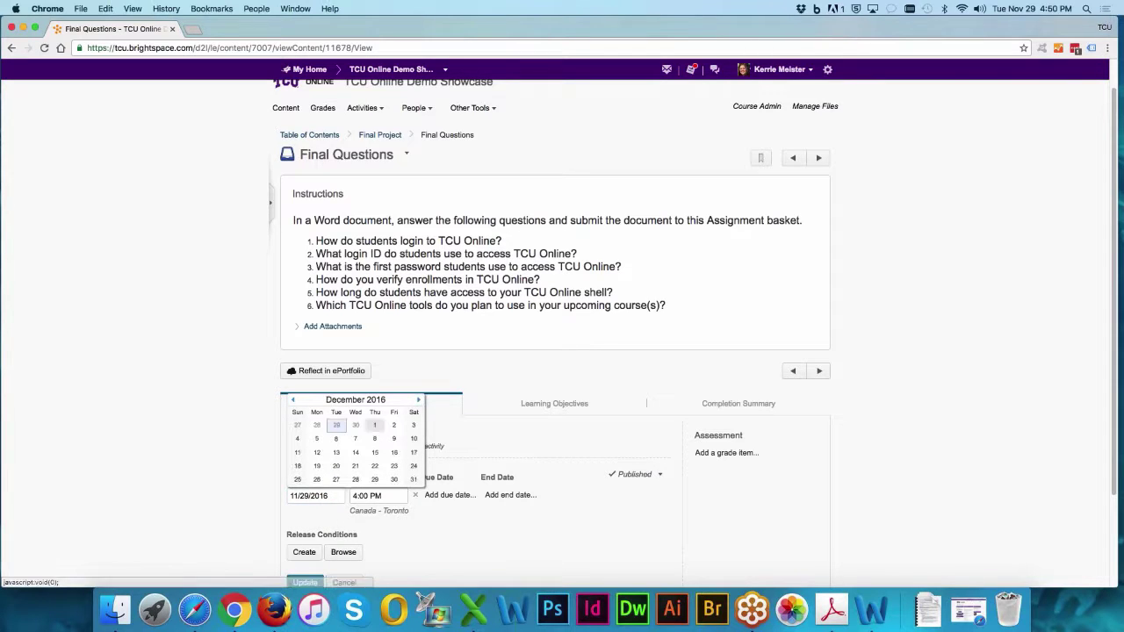
pyautogui.click(317, 438)
pyautogui.click(376, 495)
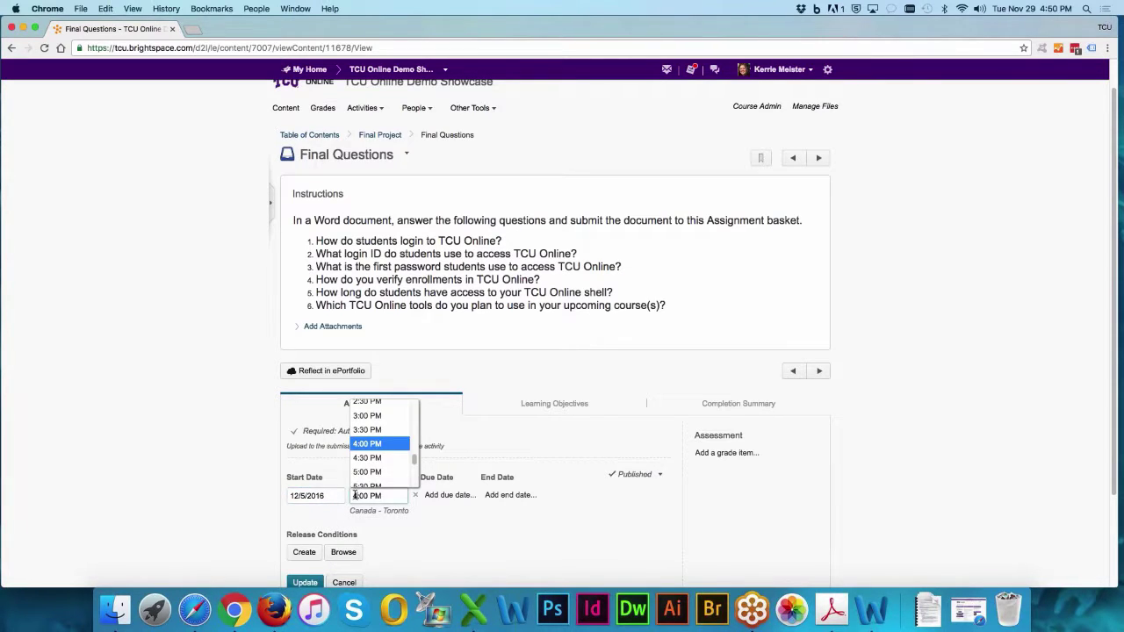
pyautogui.scroll(10, 376, 456)
pyautogui.click(369, 440)
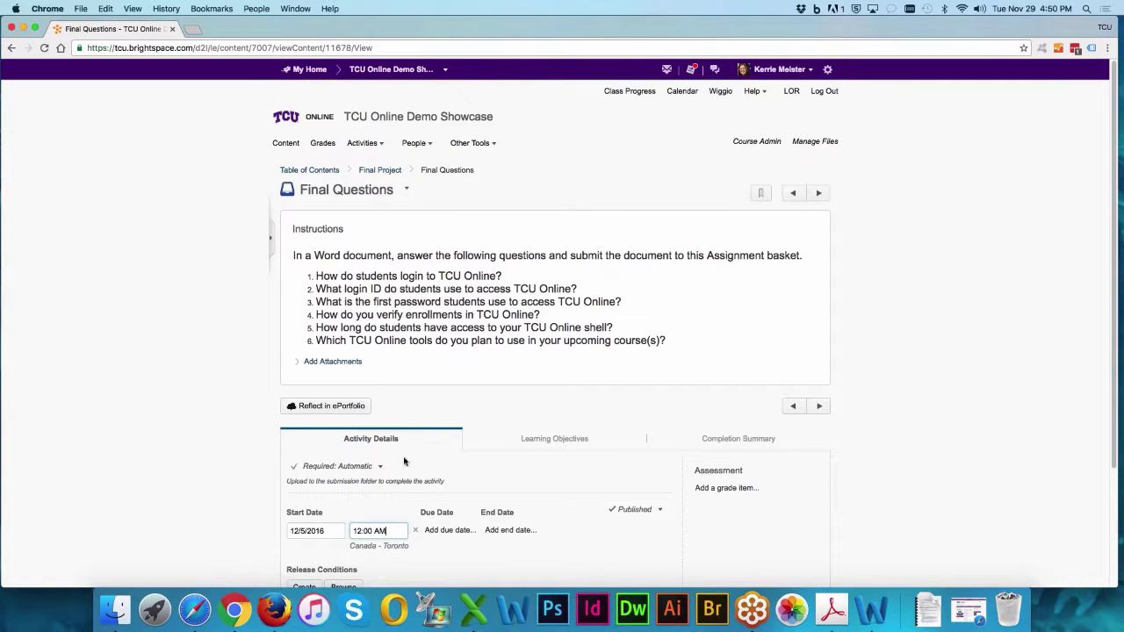
# Step: Add a due date of 12/16/2016 at 5:00 PM to the Final Questions assignment
pyautogui.scroll(-1, 422, 492)
pyautogui.click(446, 511)
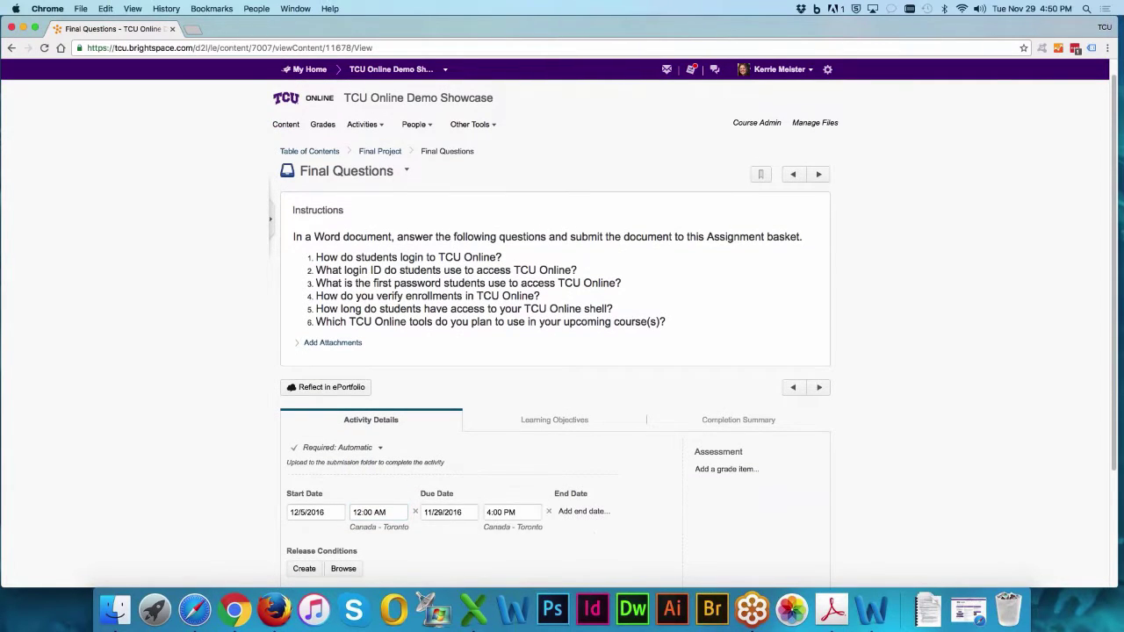
pyautogui.click(456, 511)
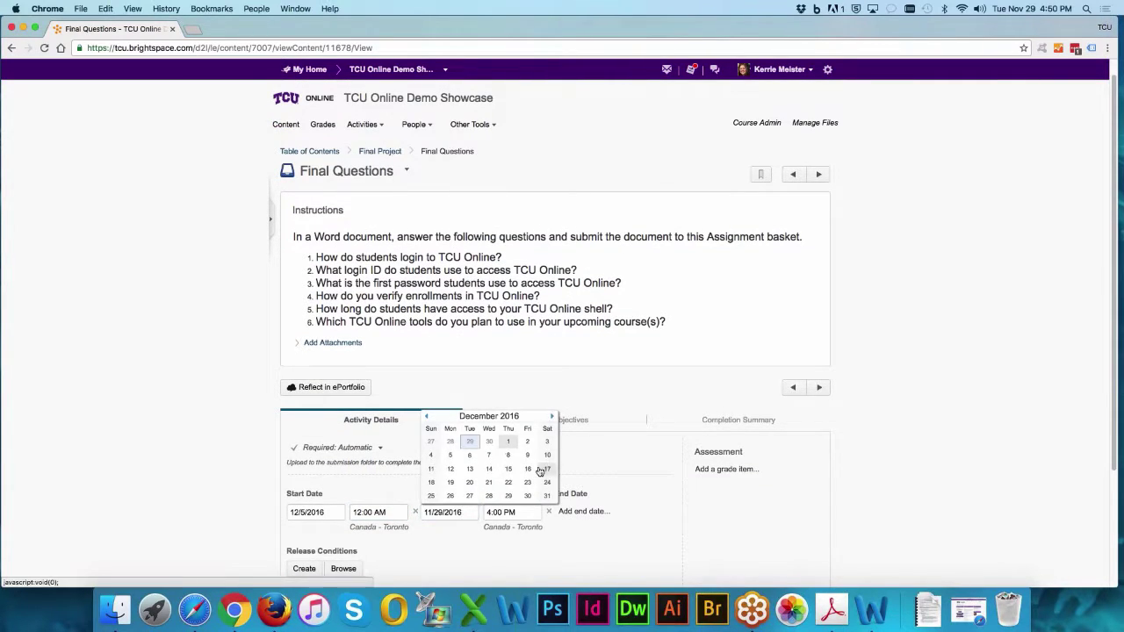
pyautogui.click(526, 469)
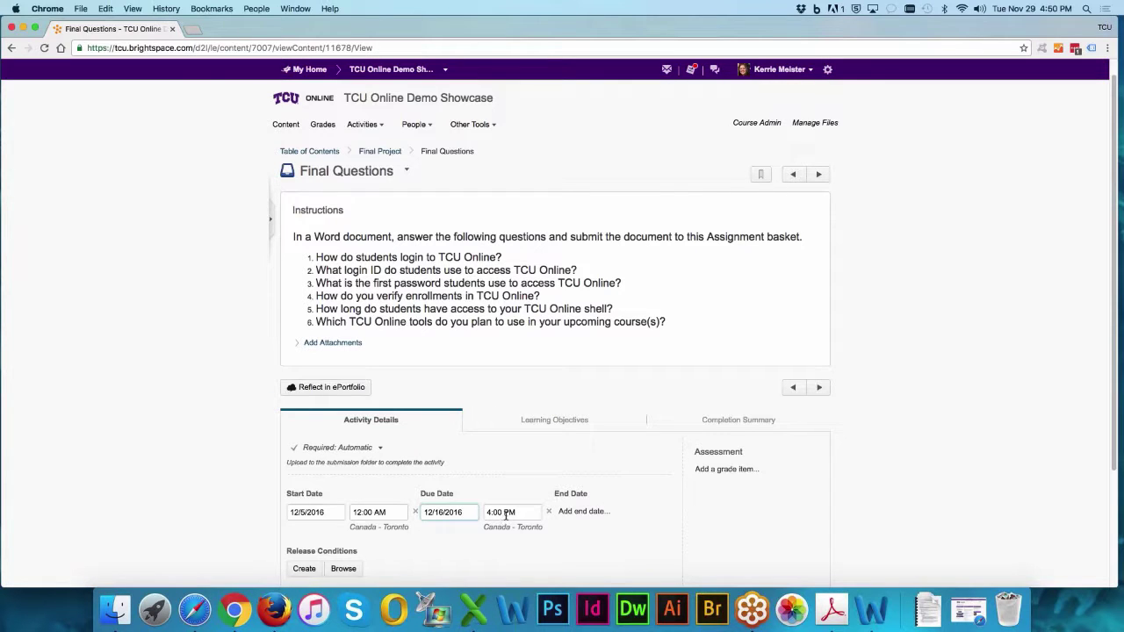
pyautogui.click(505, 514)
pyautogui.click(512, 494)
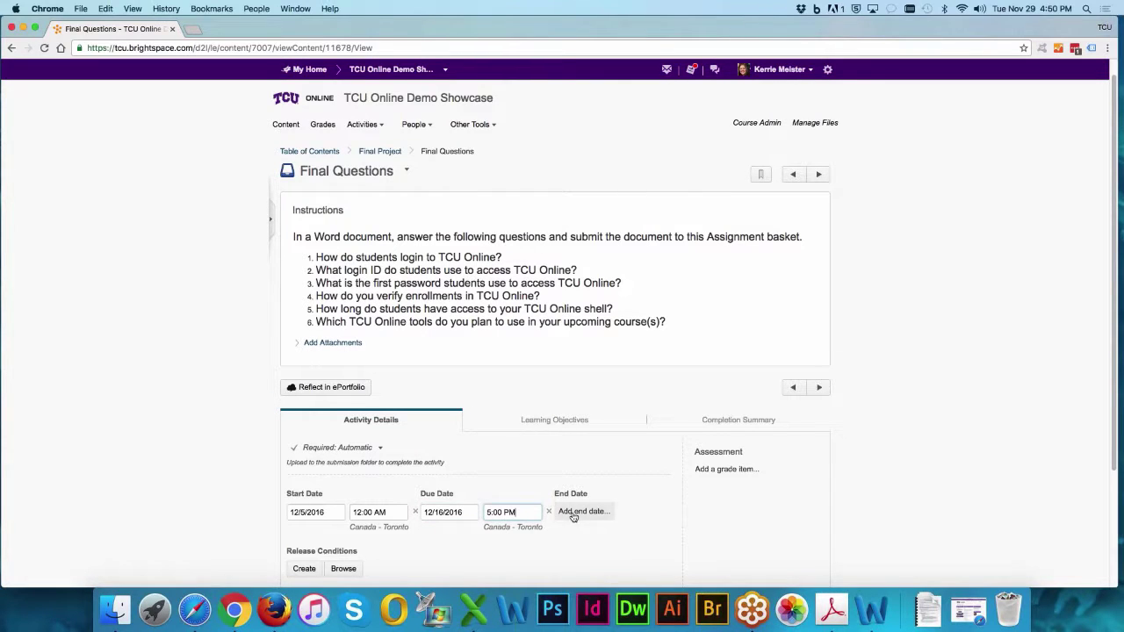
# Step: Add an end date of 12/17/2016 at 12:00 AM, save the assignment's dates, and return to the Final Project module
pyautogui.click(573, 515)
pyautogui.scroll(-3, 573, 522)
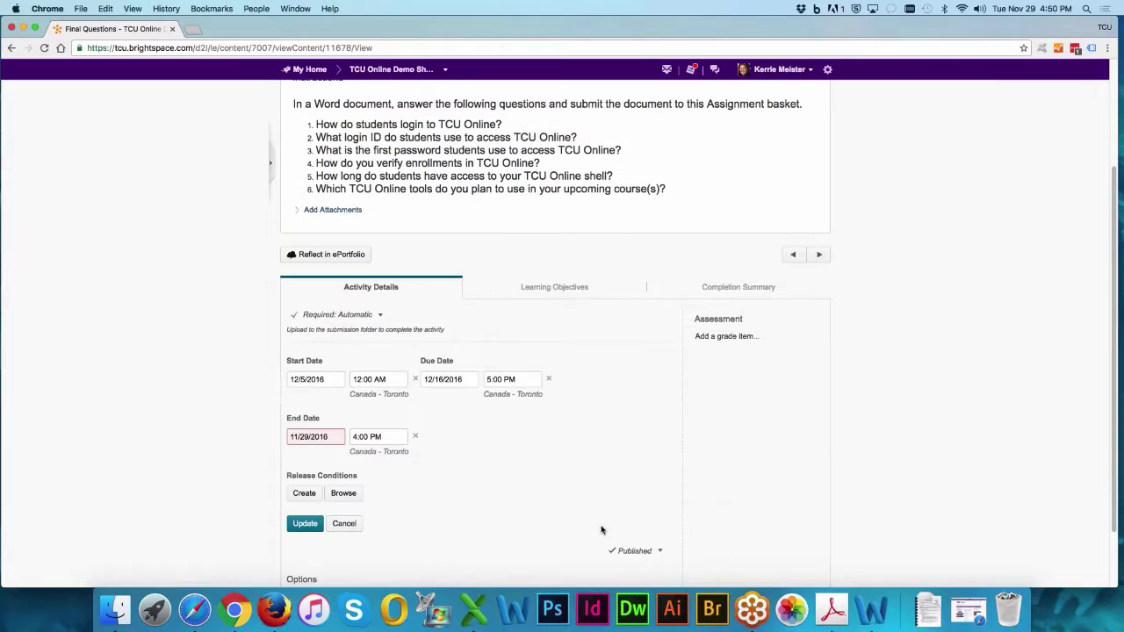
pyautogui.click(328, 436)
pyautogui.click(418, 341)
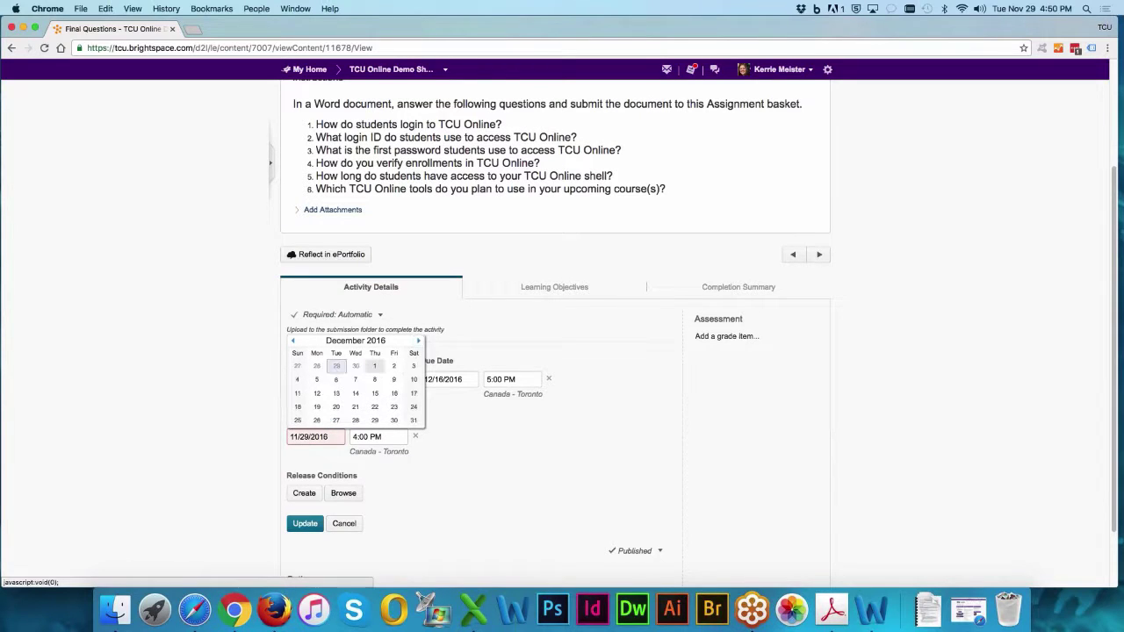
pyautogui.click(414, 393)
pyautogui.click(369, 437)
pyautogui.scroll(5, 404, 400)
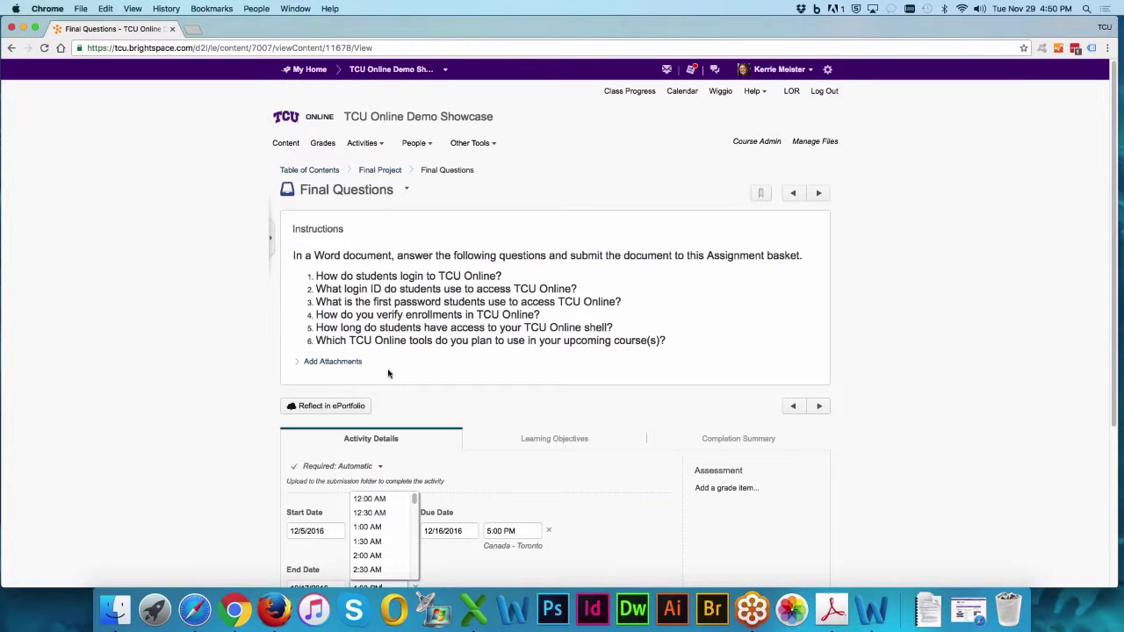
pyautogui.click(373, 499)
pyautogui.scroll(-5, 634, 527)
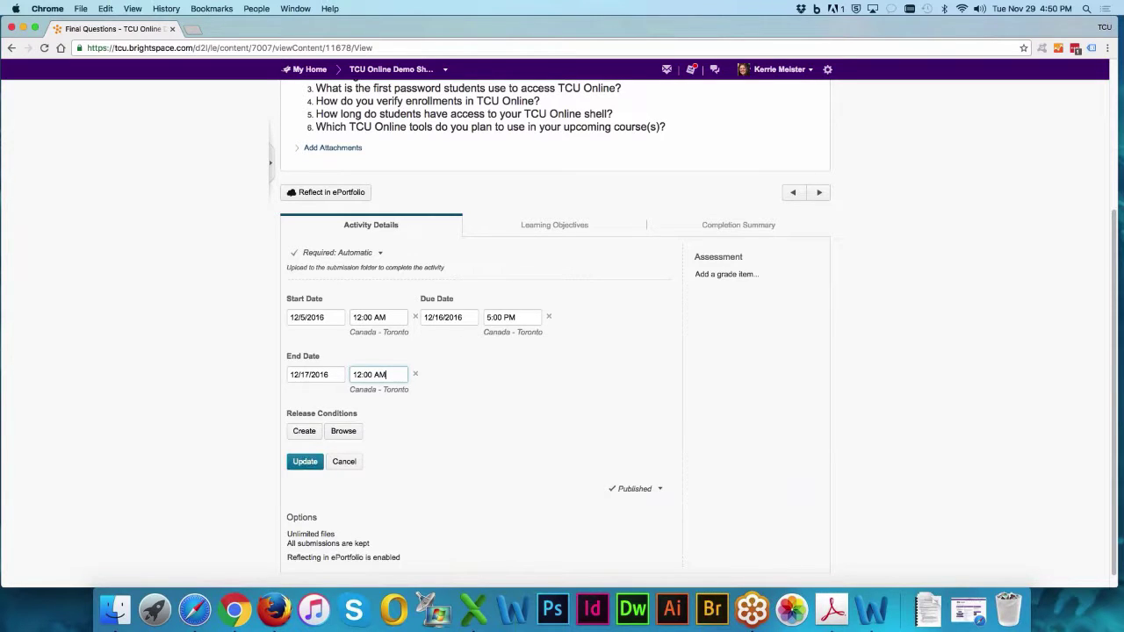
pyautogui.click(305, 461)
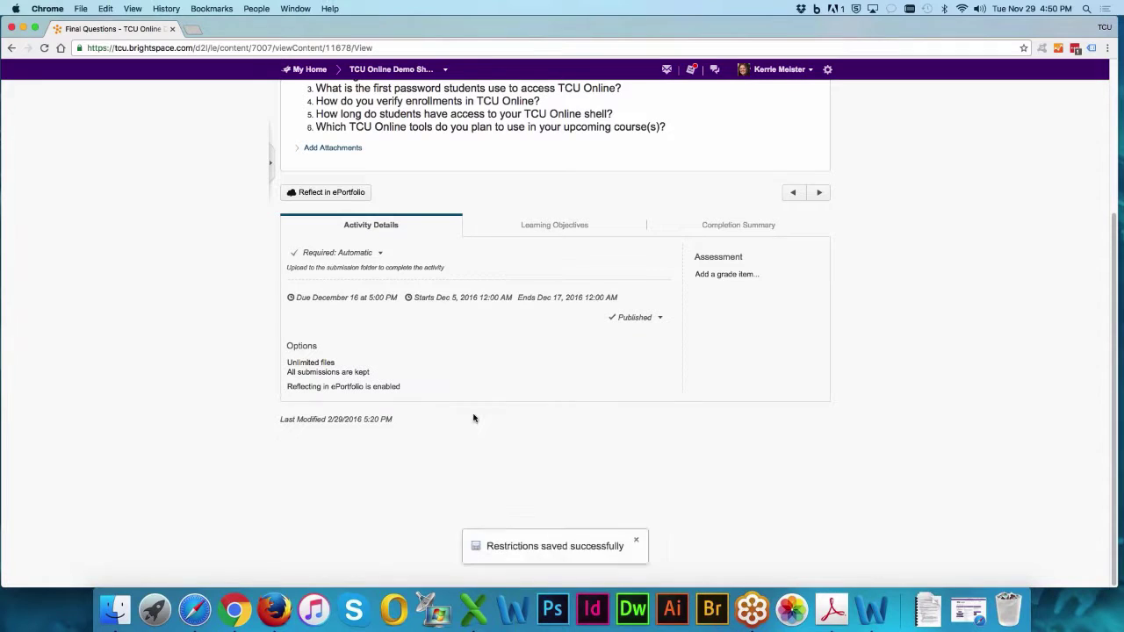
pyautogui.scroll(5, 479, 426)
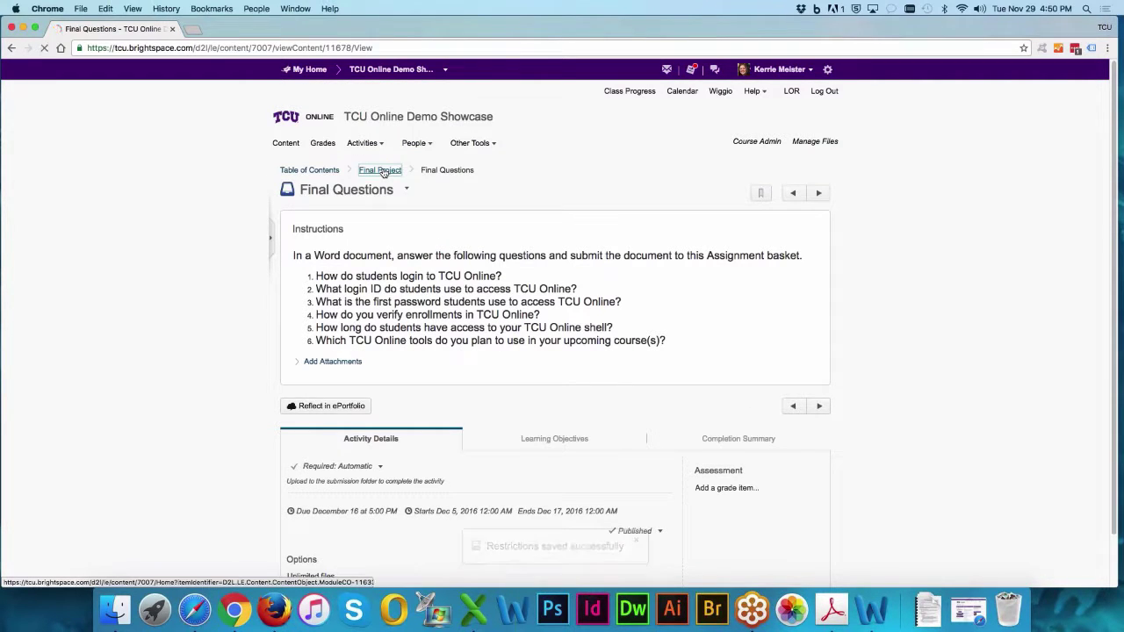
pyautogui.click(383, 171)
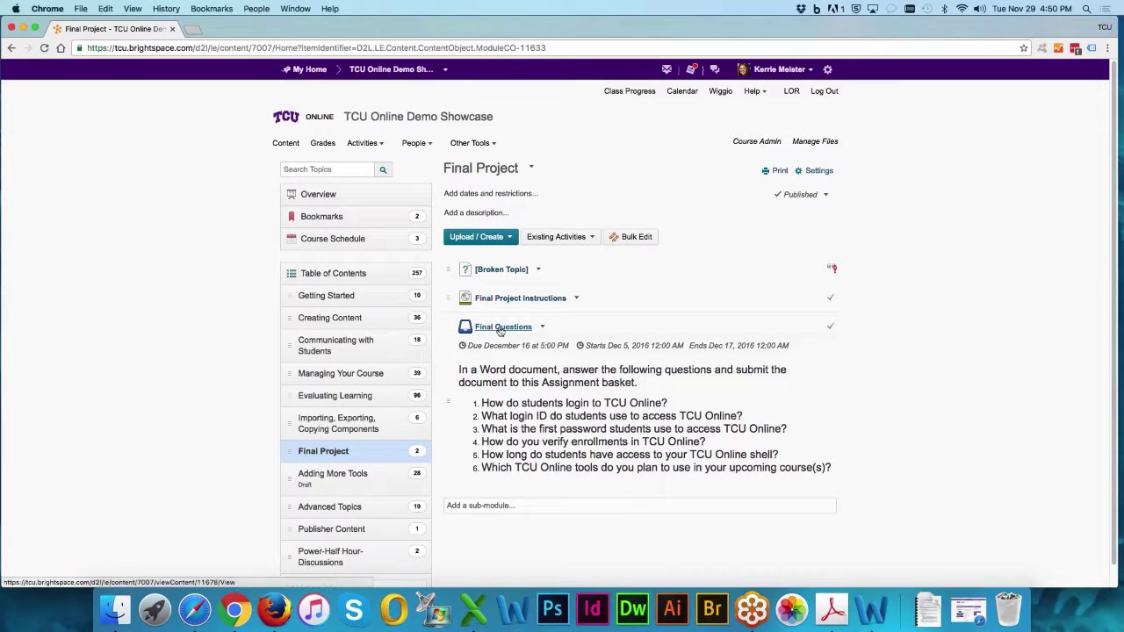
# Step: Open the "How to Log In and Log Out: Video" topic under Beginning Videos and look at its date and restriction fields
pyautogui.click(362, 301)
pyautogui.click(363, 319)
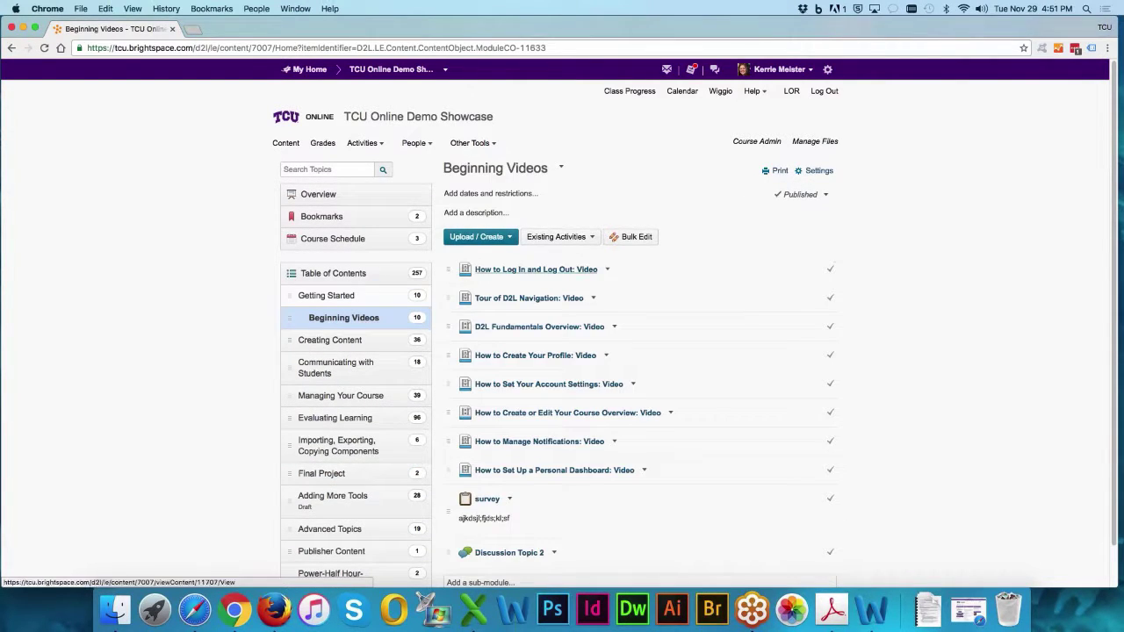
pyautogui.click(547, 272)
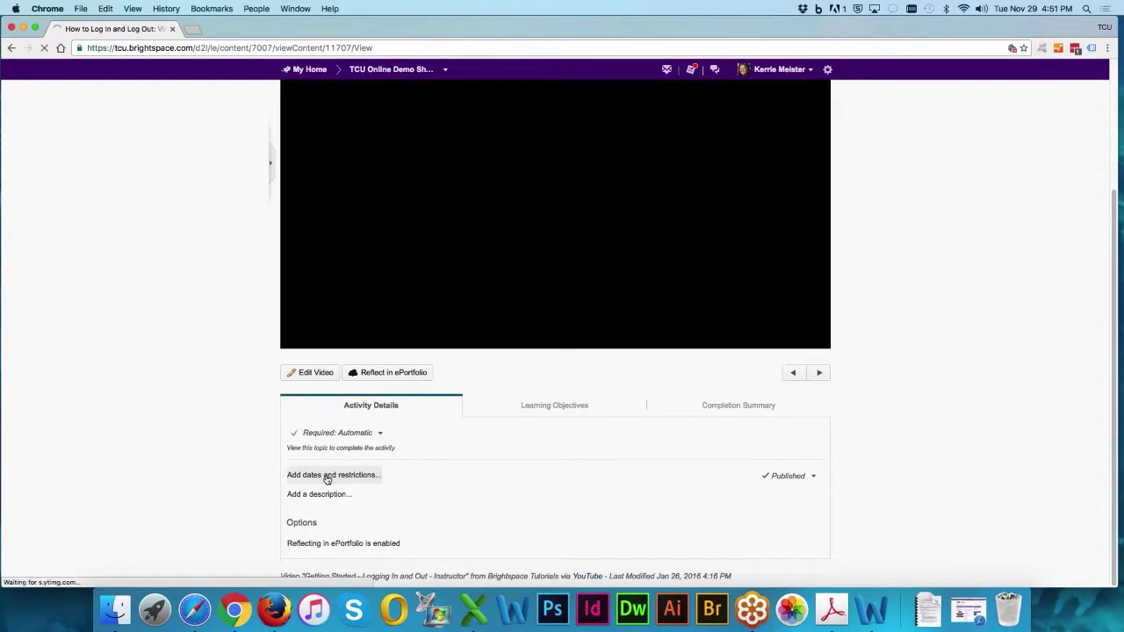
pyautogui.click(311, 475)
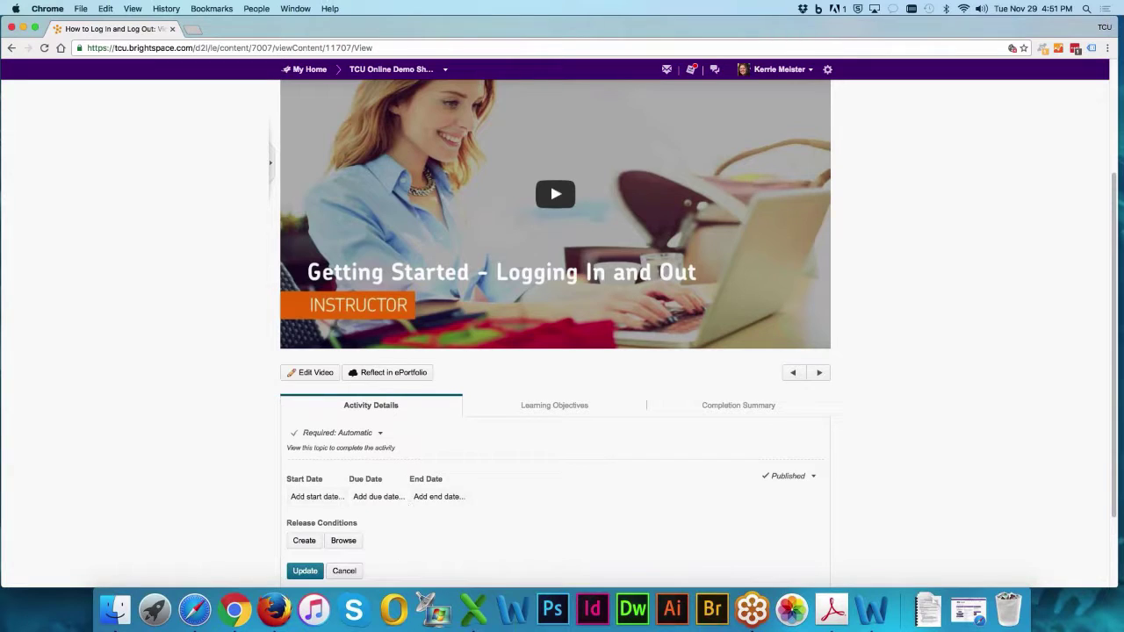
pyautogui.scroll(3, 564, 514)
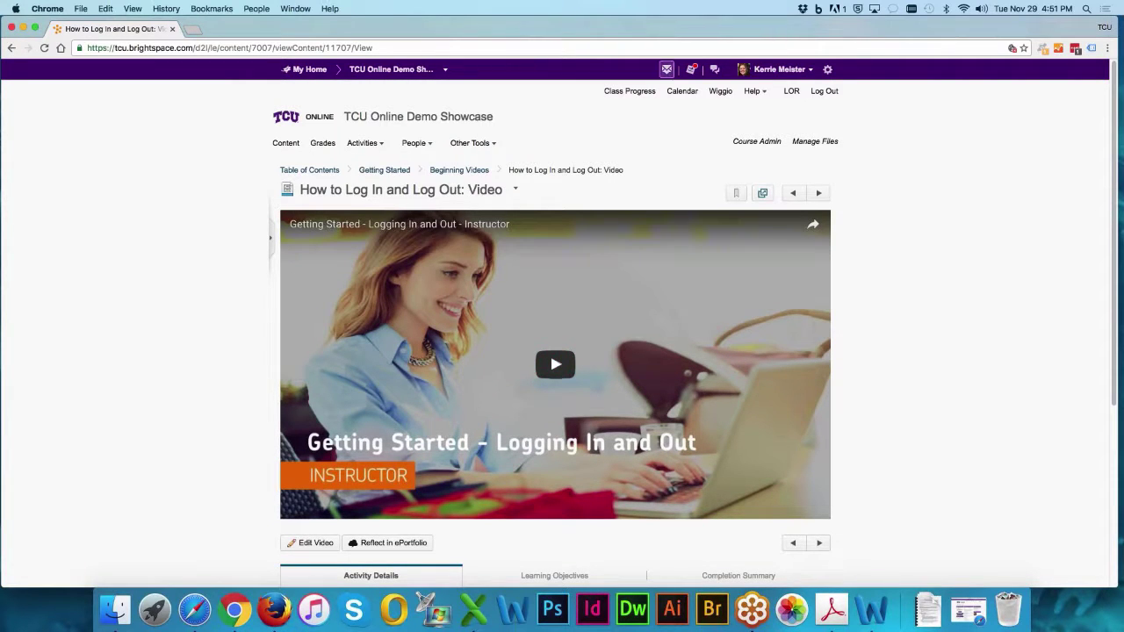
# Step: Return to the course calendar and look through the additional event actions without choosing one
pyautogui.click(637, 93)
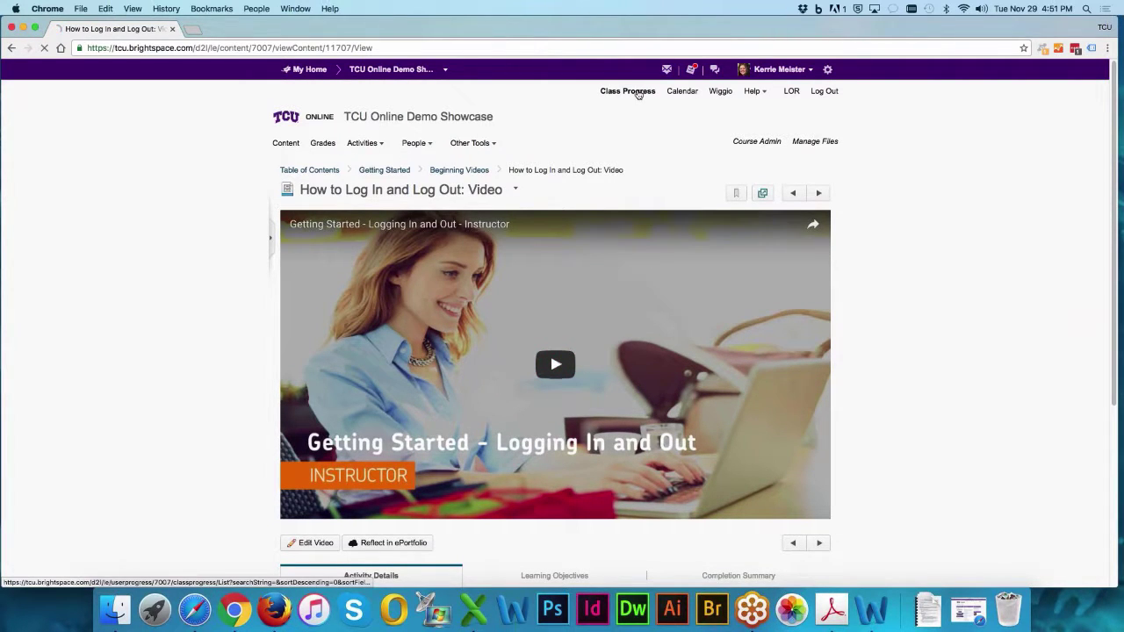
pyautogui.click(682, 91)
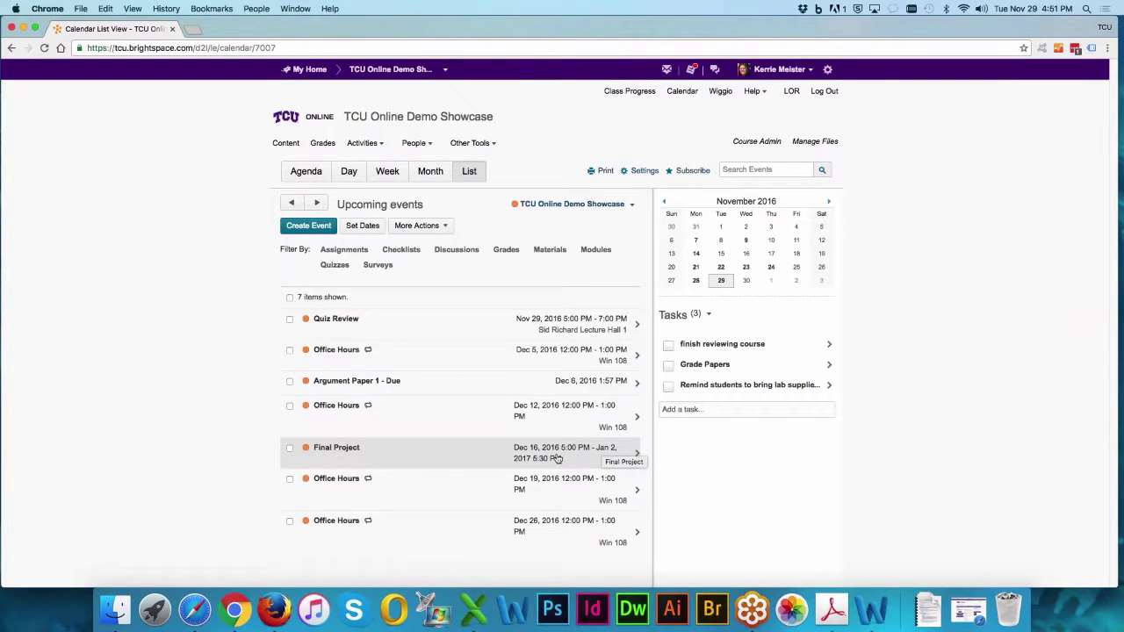
pyautogui.click(420, 225)
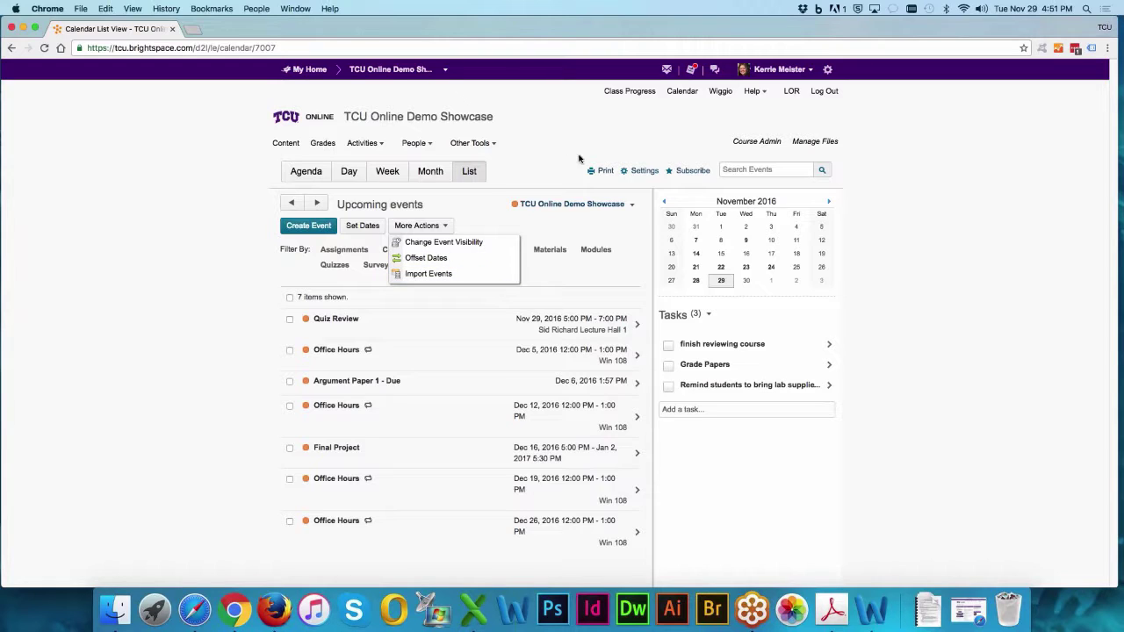
pyautogui.click(540, 169)
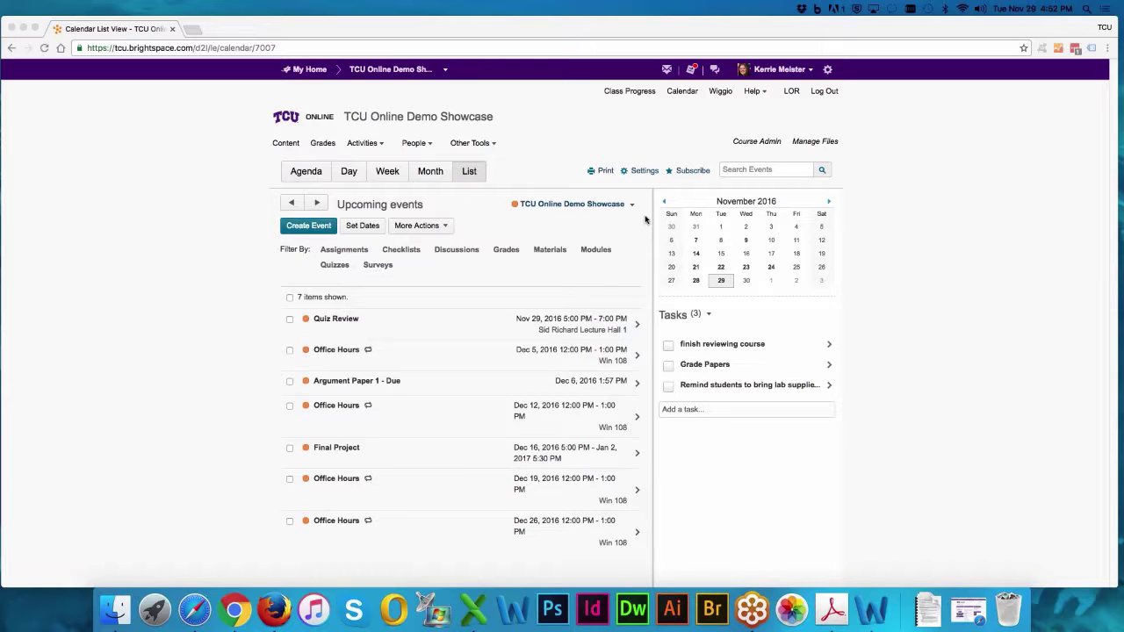
pyautogui.click(607, 140)
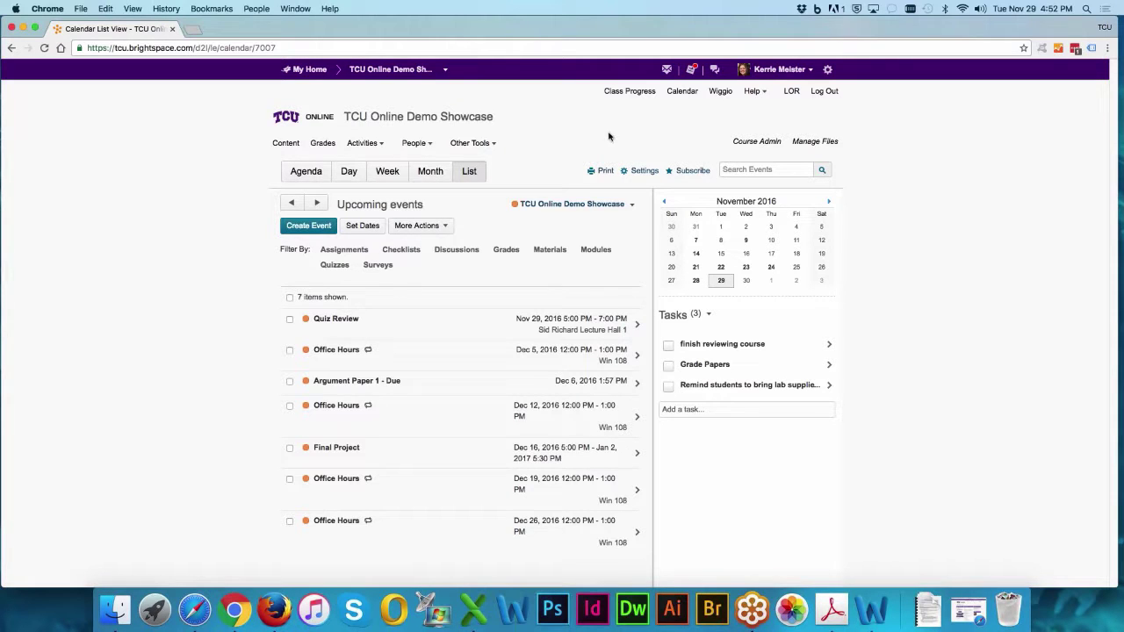
# Step: Start a new course announcement with the headline "jklasjdk;fjk;alsjdlfk;sa" and the content "jklasjdkf;jklasdjklfsajkadsfkl;fsda"
pyautogui.click(395, 69)
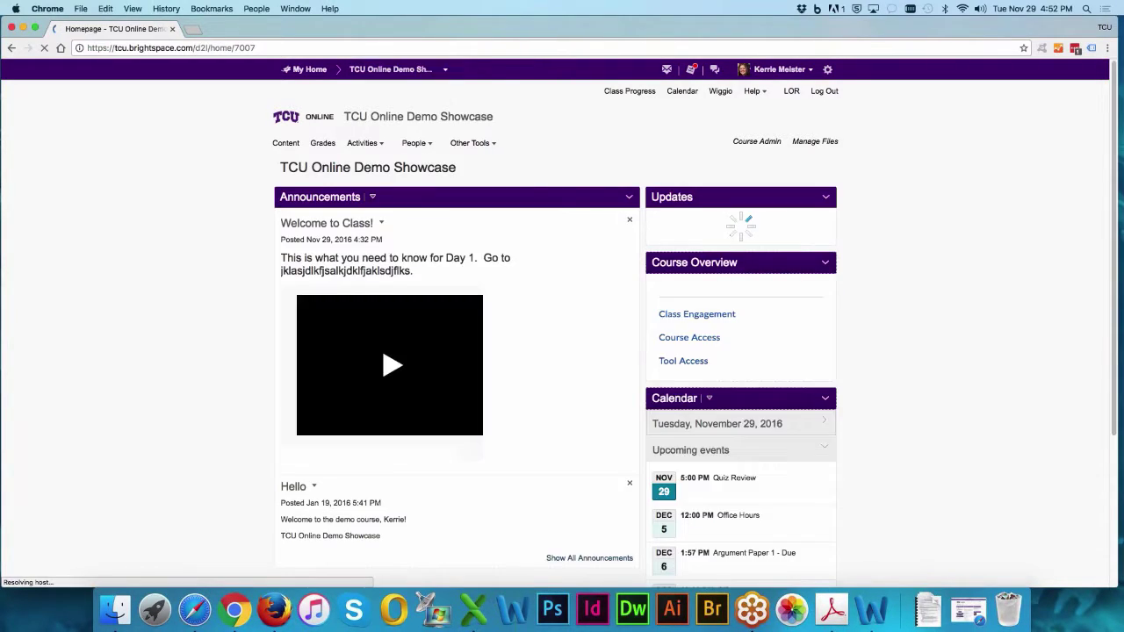
pyautogui.click(372, 197)
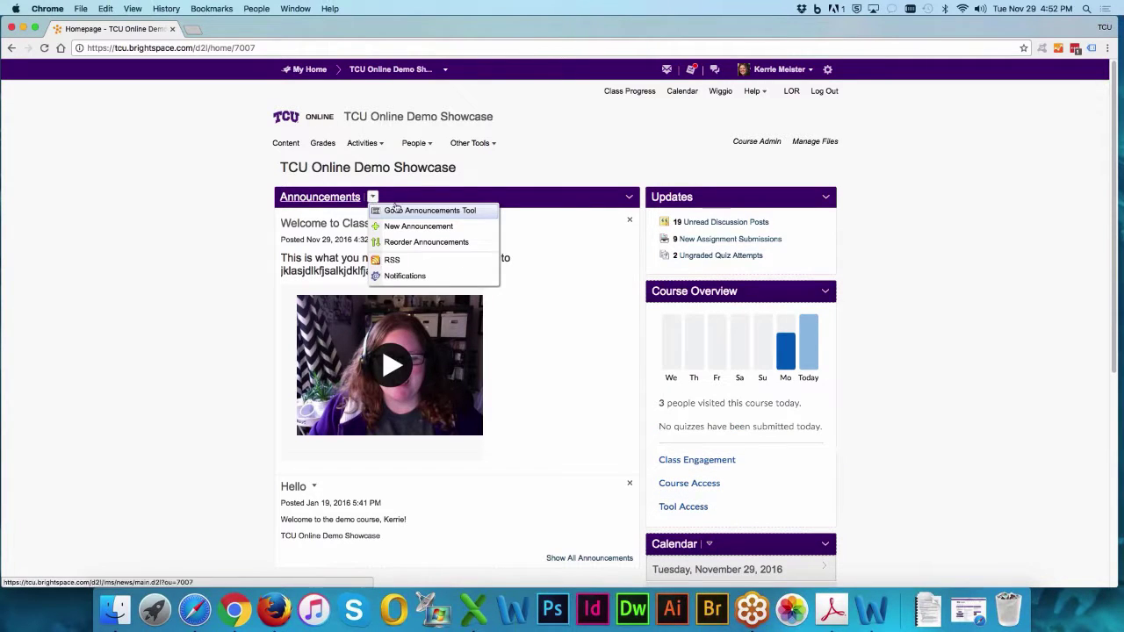
pyautogui.click(417, 225)
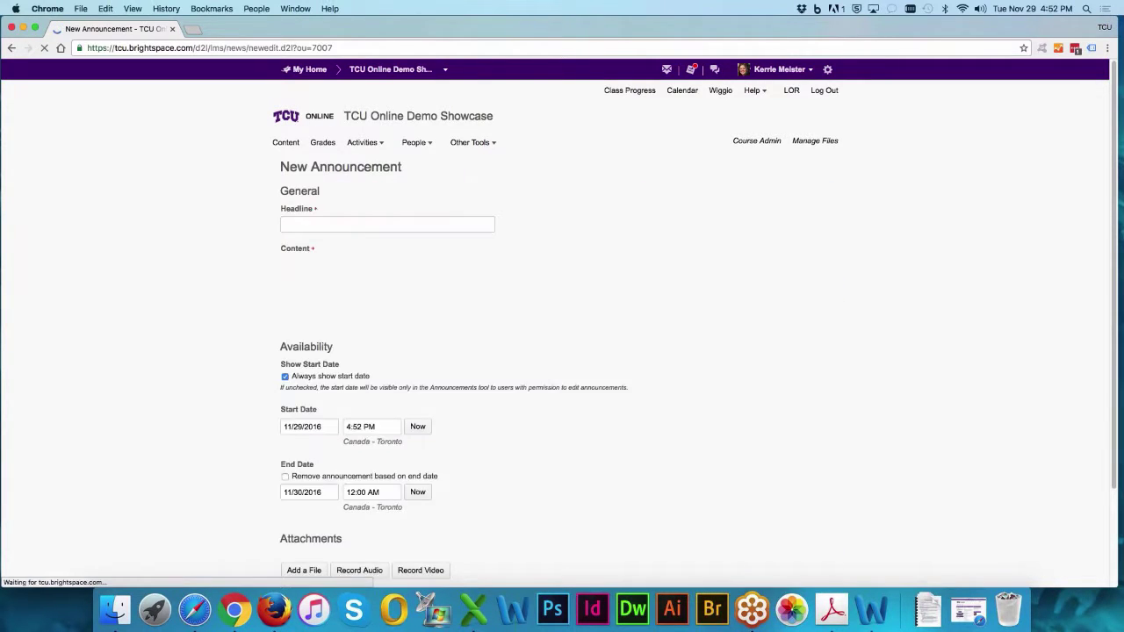
pyautogui.write('jklasjdk;fjk;alsjdlfk;sa')
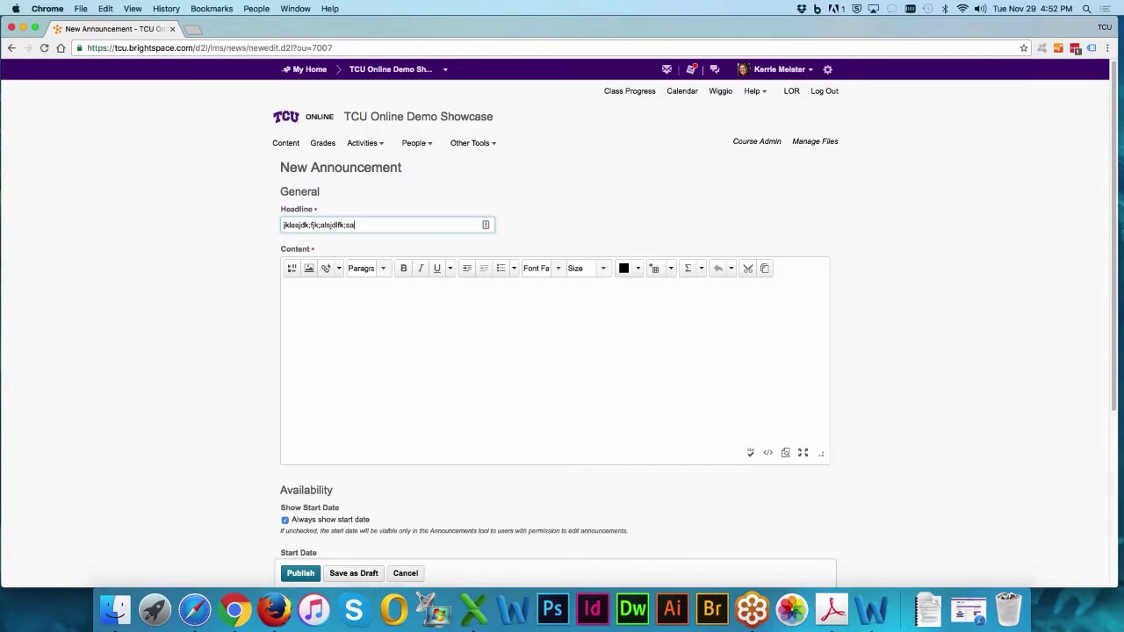
pyautogui.click(344, 356)
pyautogui.write('jklasjdkf;jklasdjklfsajkadsfkl;fsda')
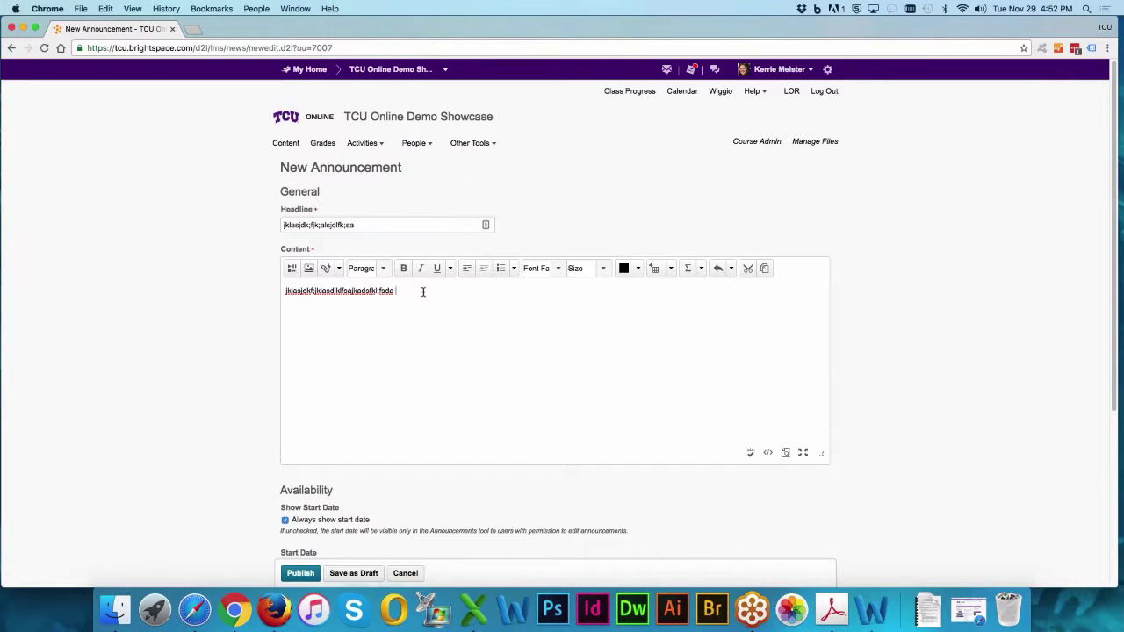
# Step: Insert a quicklink in the announcement content to "How to Log In and Log Out: Video" from Getting Started's Beginning Videos
pyautogui.click(326, 270)
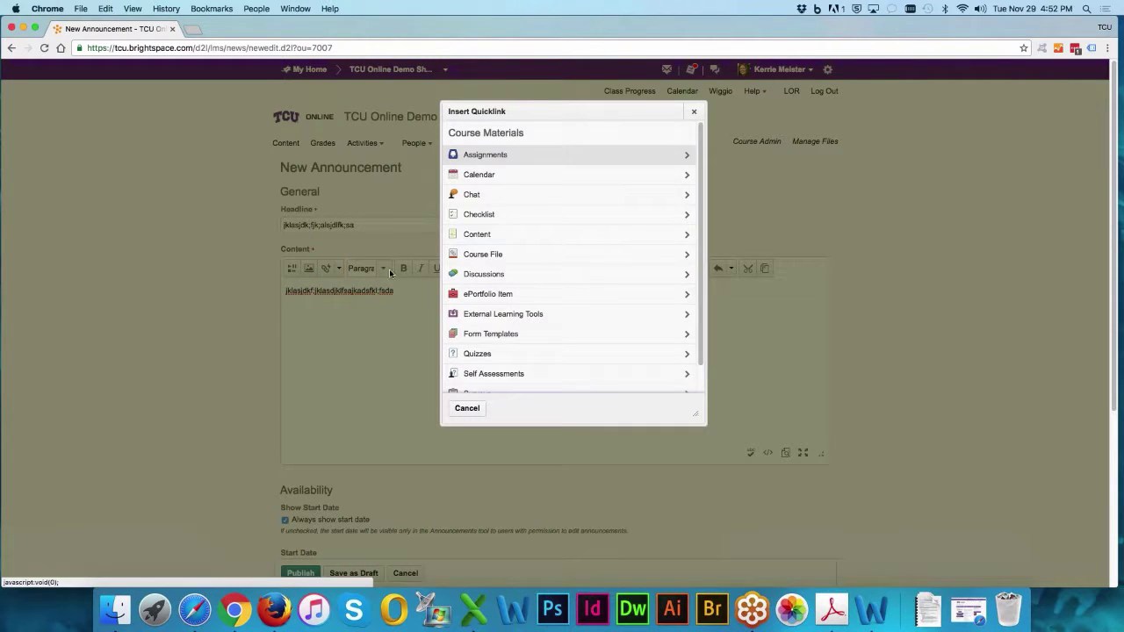
pyautogui.click(596, 241)
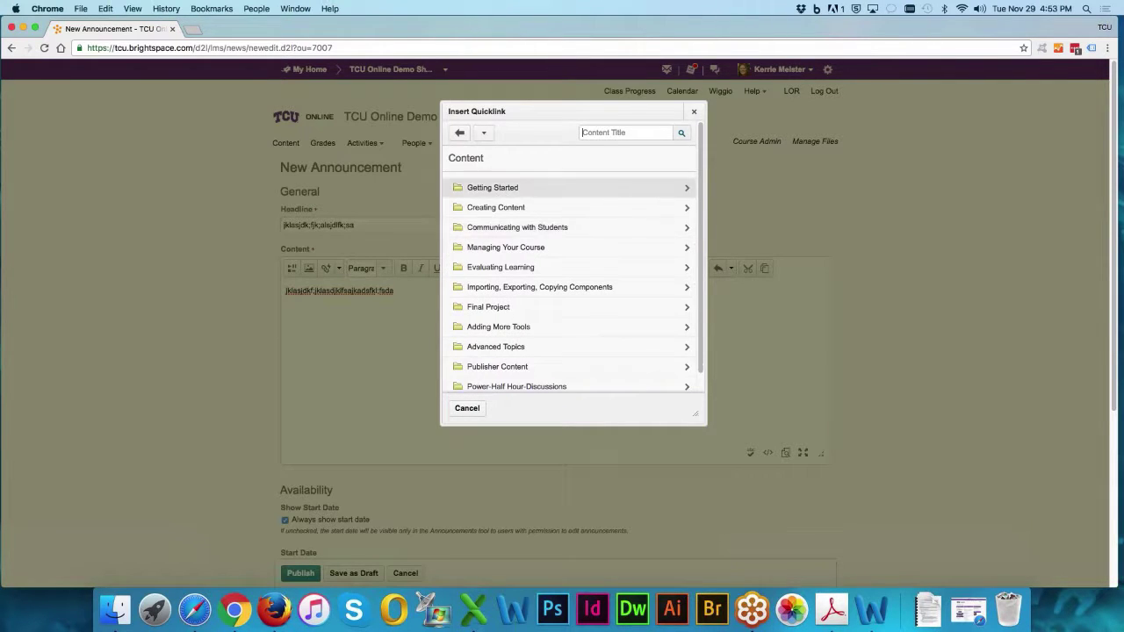
pyautogui.scroll(-3, 516, 389)
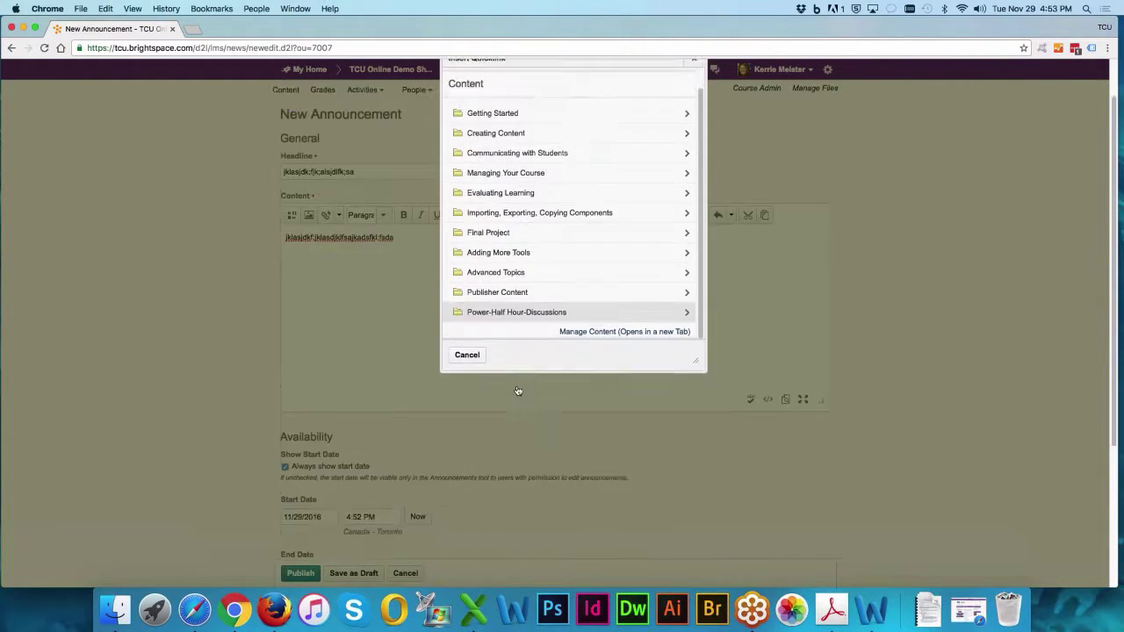
pyautogui.scroll(4, 515, 293)
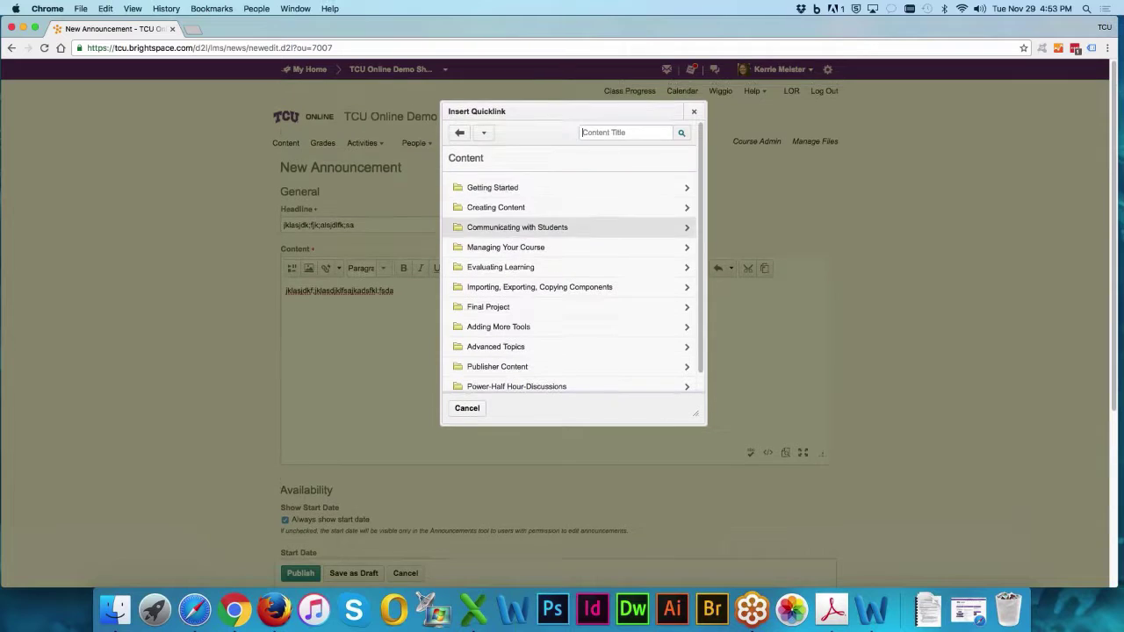
pyautogui.click(536, 191)
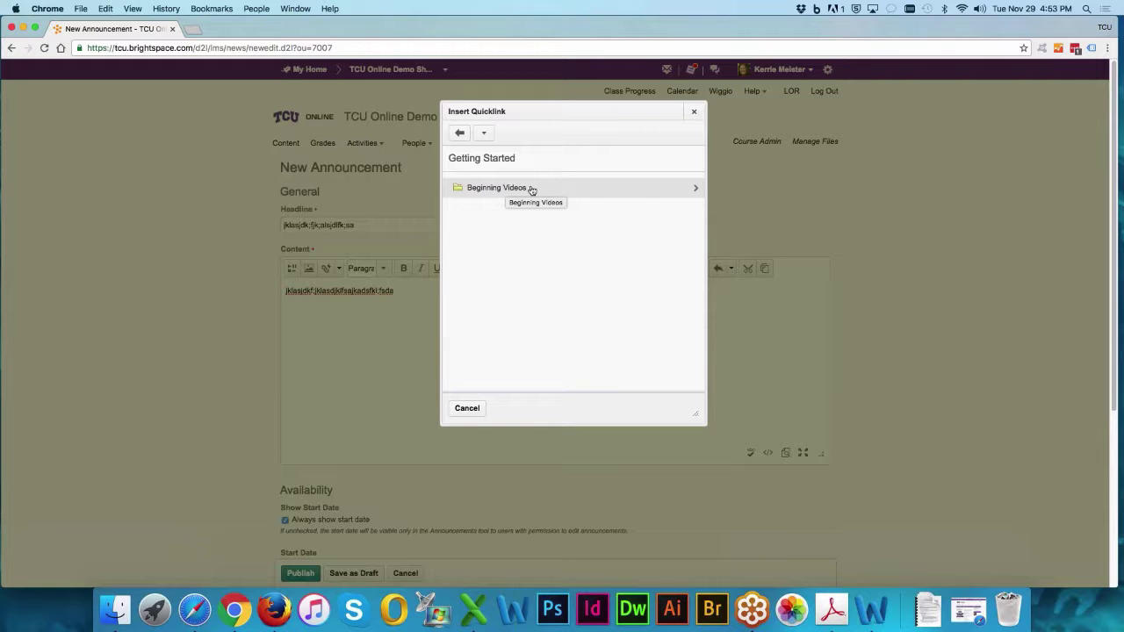
pyautogui.click(532, 191)
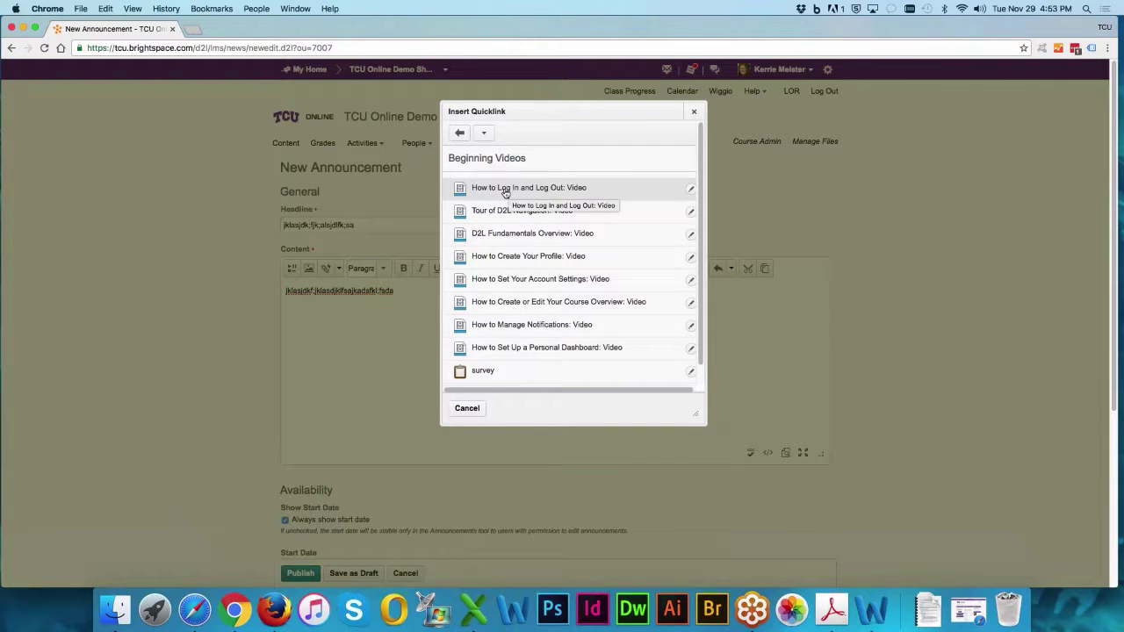
pyautogui.click(582, 191)
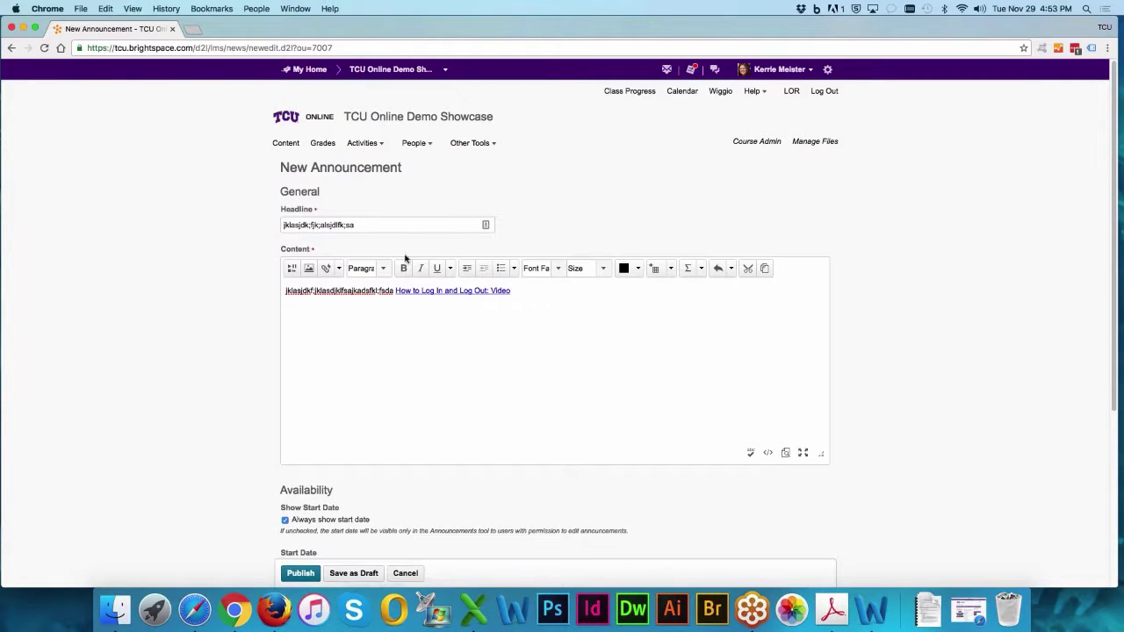
# Step: Insert a quicklink to the "Argument Paper 1" assignment below the video link in the announcement content
pyautogui.click(326, 268)
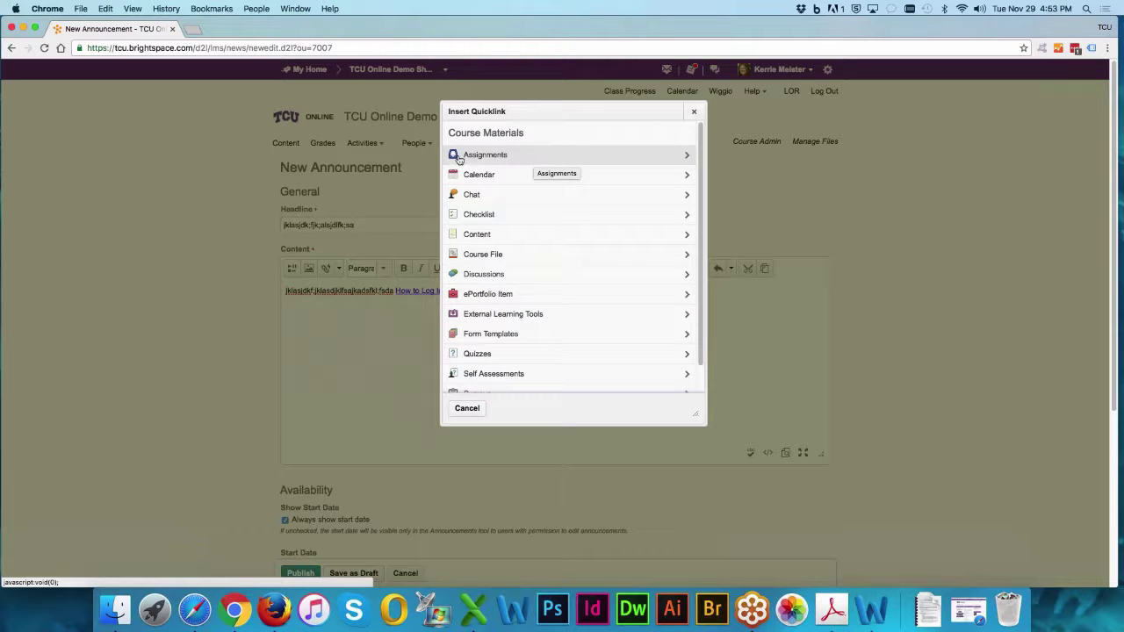
pyautogui.click(564, 156)
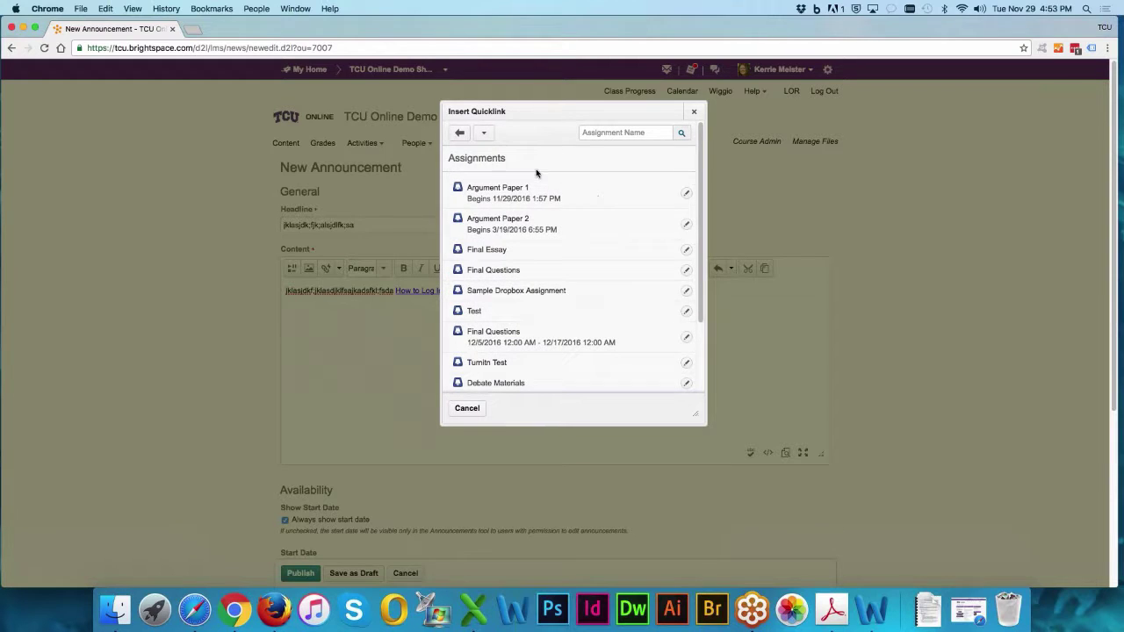
pyautogui.click(594, 199)
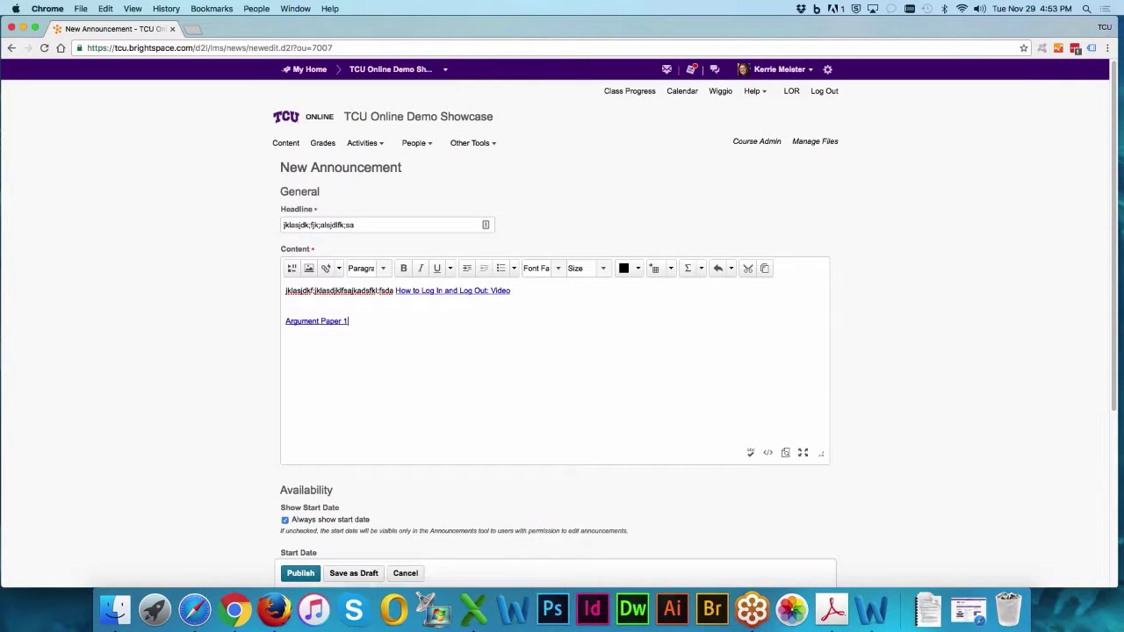